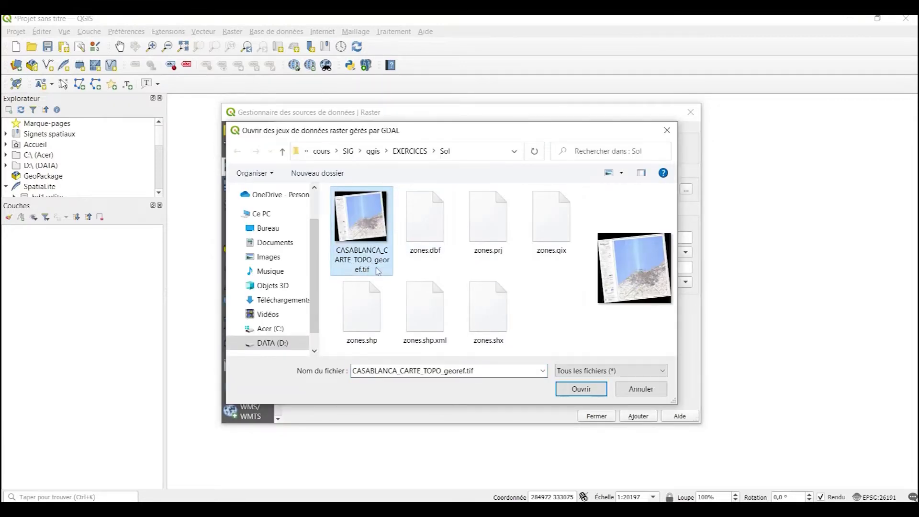
# Step: Add the raster CASABLANCA_CARTE_TOPO_georef.tif to the project and return to the map
pyautogui.click(581, 389)
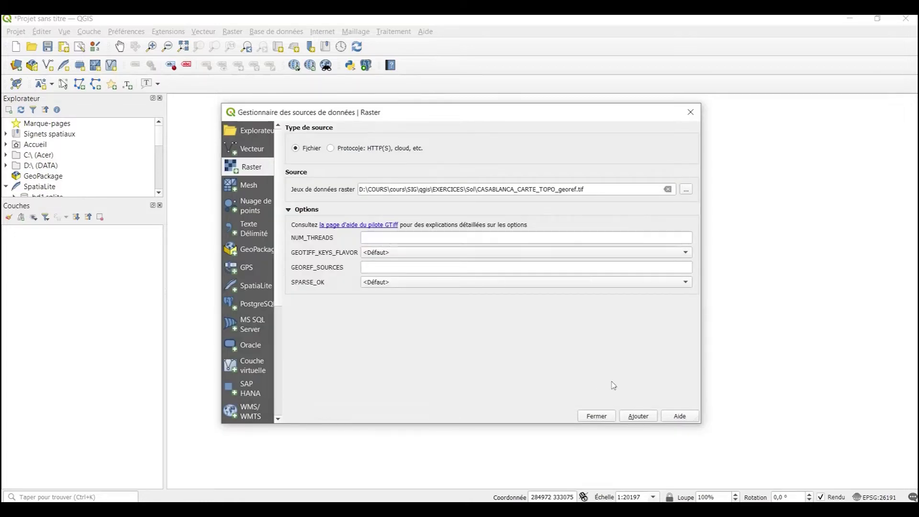
pyautogui.click(638, 416)
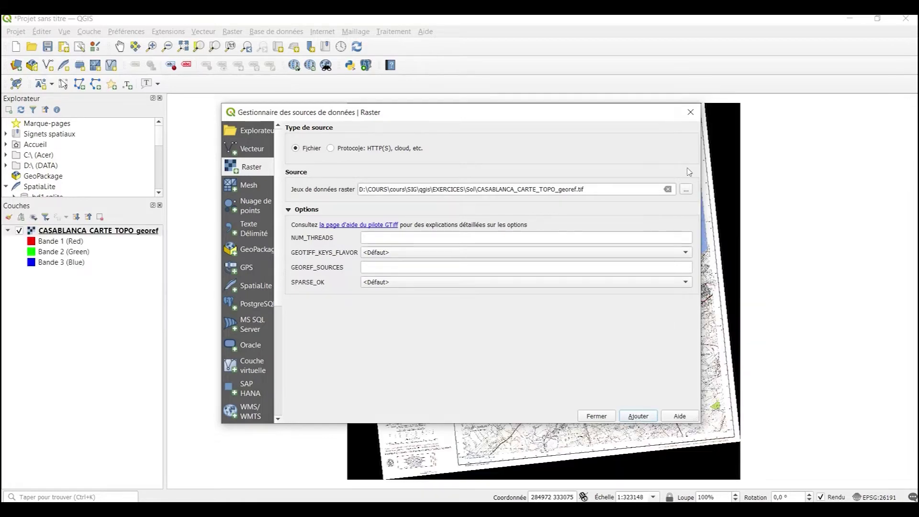
pyautogui.click(691, 112)
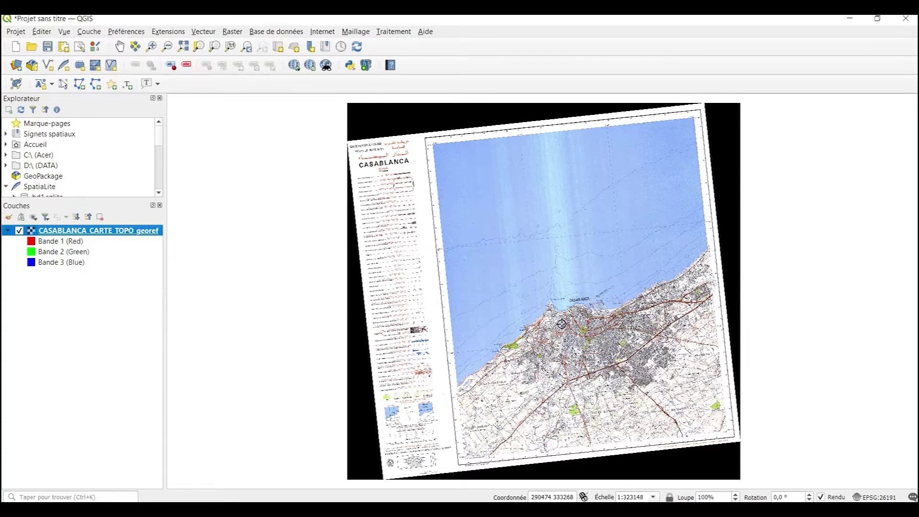
pyautogui.scroll(1, 562, 324)
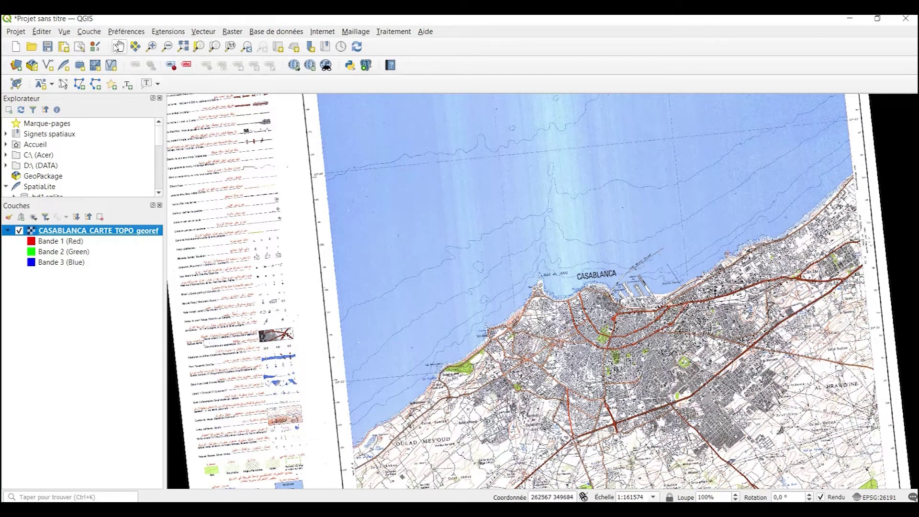
# Step: Start a new Shapefile layer with the file name Parcelle and the geometry type Polygone
pyautogui.click(90, 32)
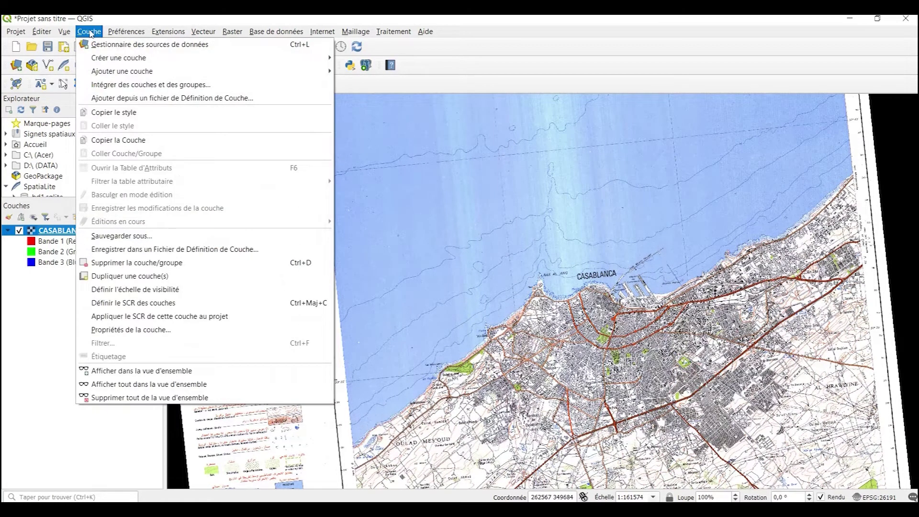
pyautogui.moveTo(95, 59)
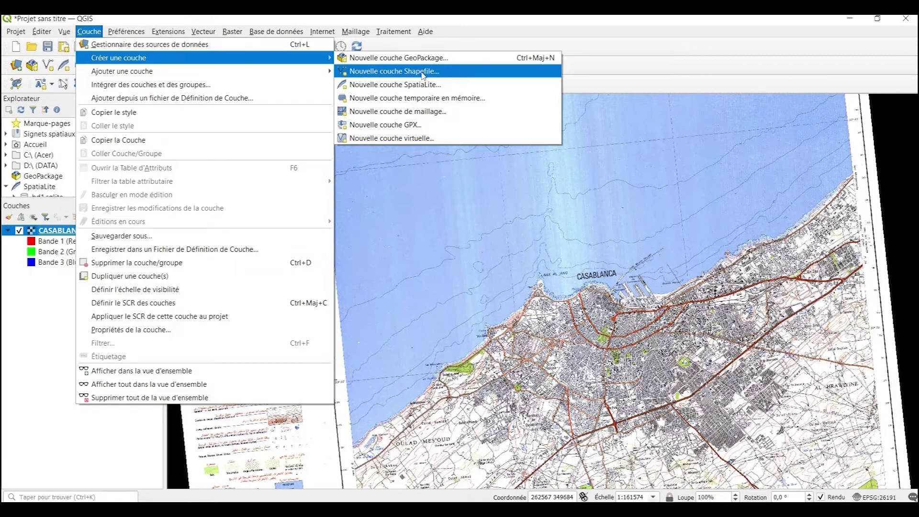
pyautogui.click(423, 76)
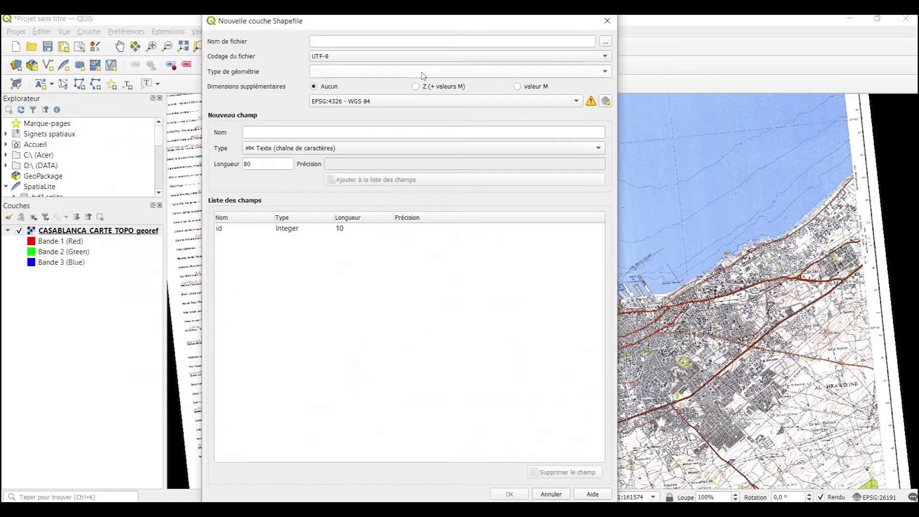
pyautogui.click(346, 42)
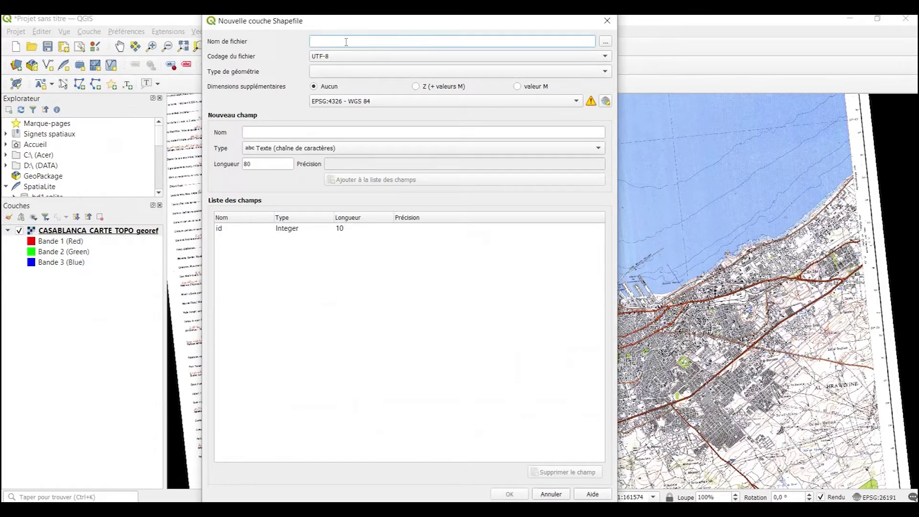
pyautogui.write('Parcelle')
pyautogui.click(606, 41)
pyautogui.click(648, 39)
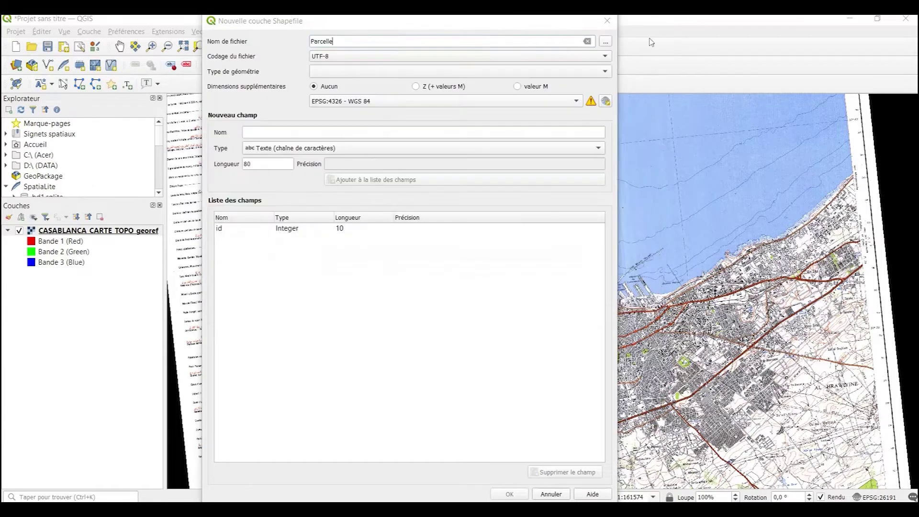
pyautogui.click(335, 71)
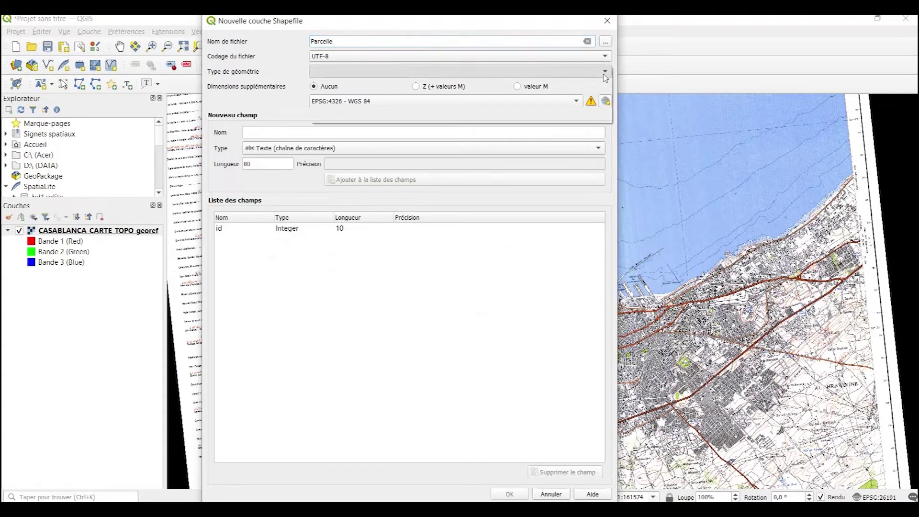
pyautogui.click(334, 118)
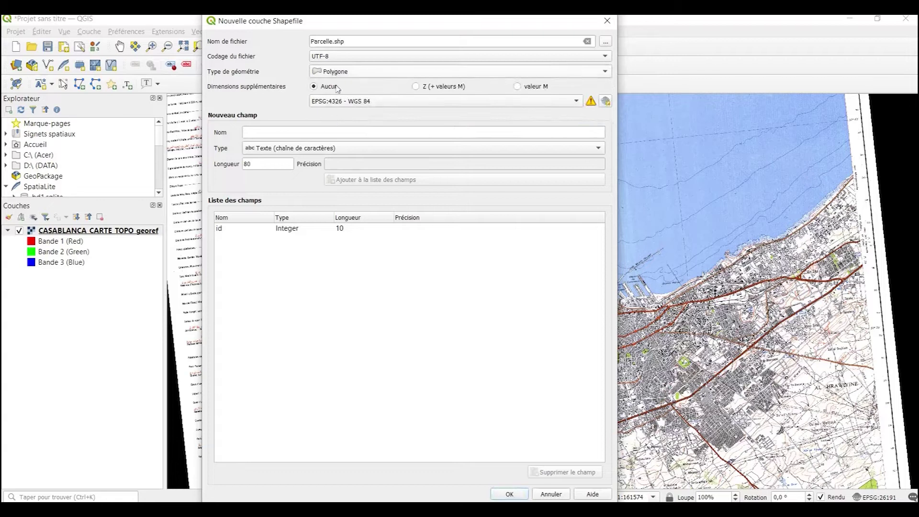
# Step: Set the new layer's coordinate reference system to Merchich / Nord Maroc (EPSG:26191)
pyautogui.click(606, 102)
pyautogui.click(381, 150)
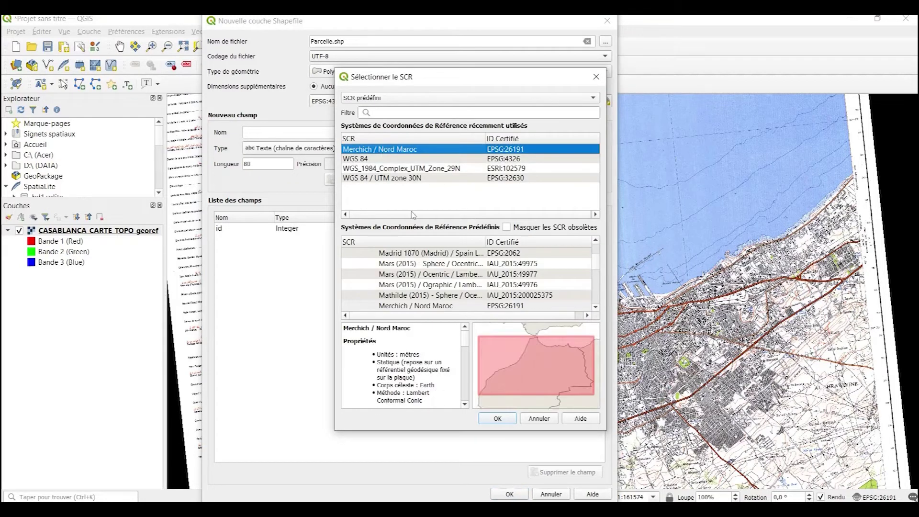
pyautogui.click(500, 419)
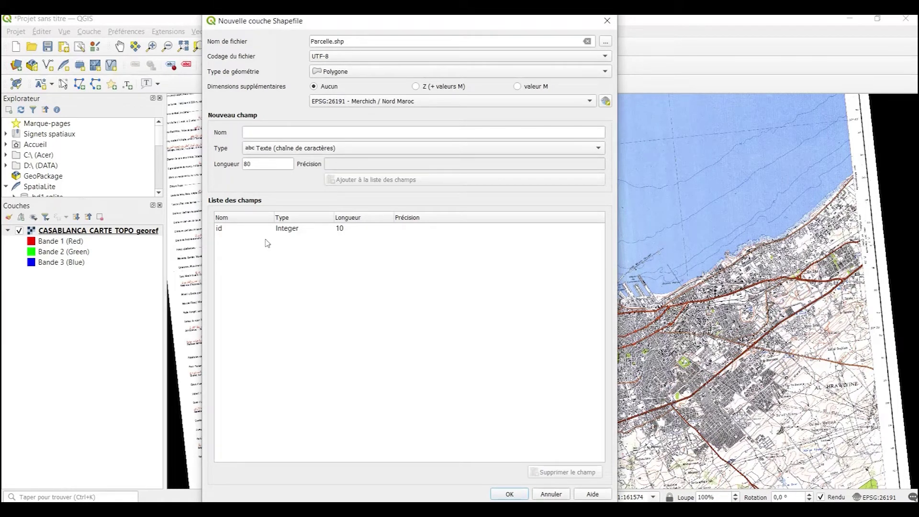
# Step: Add a text field Nom with length 100 to the field list and create the Parcelle layer
pyautogui.click(245, 228)
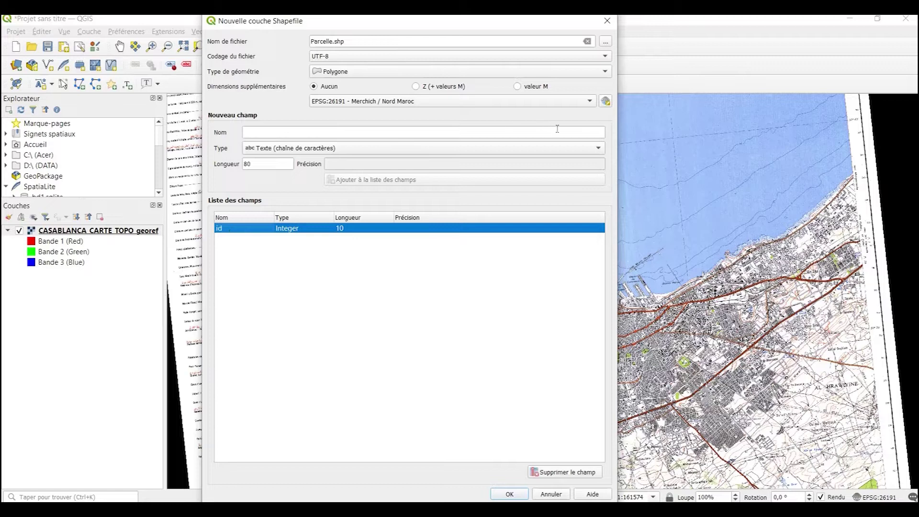
pyautogui.click(274, 134)
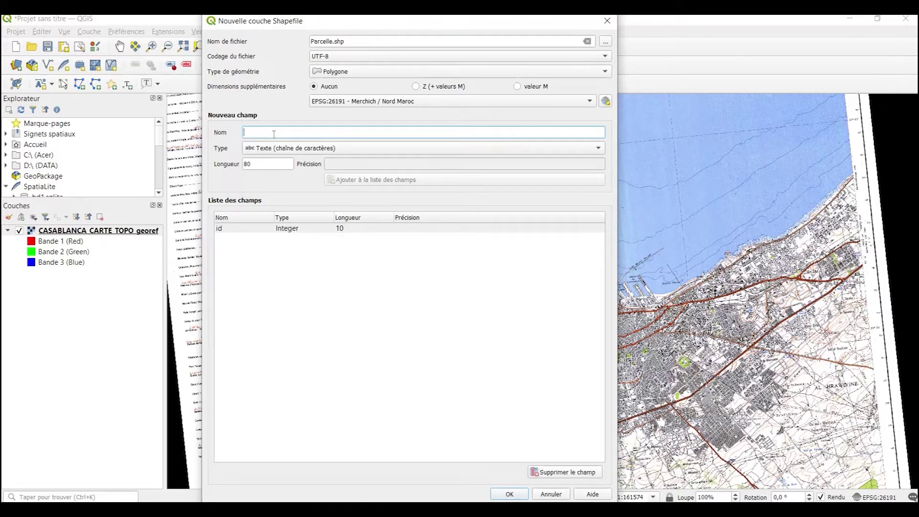
pyautogui.write('Nom')
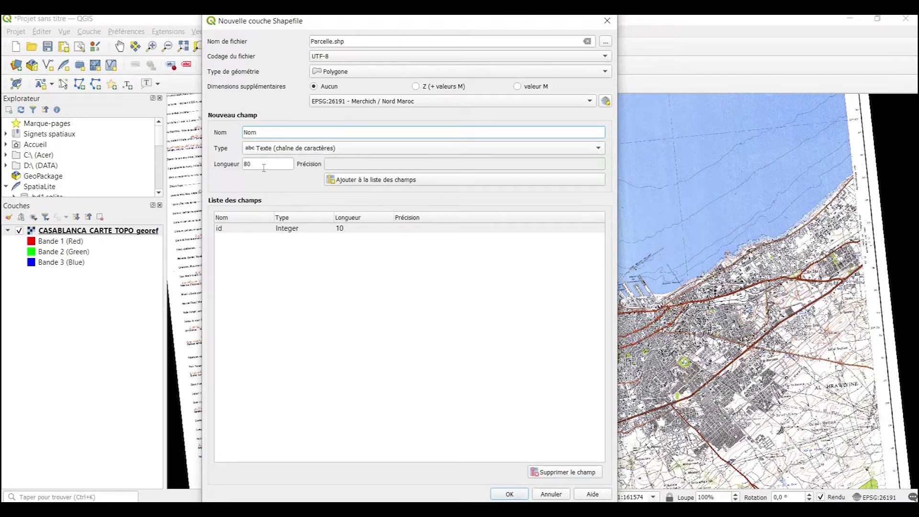
pyautogui.click(296, 152)
pyautogui.click(297, 149)
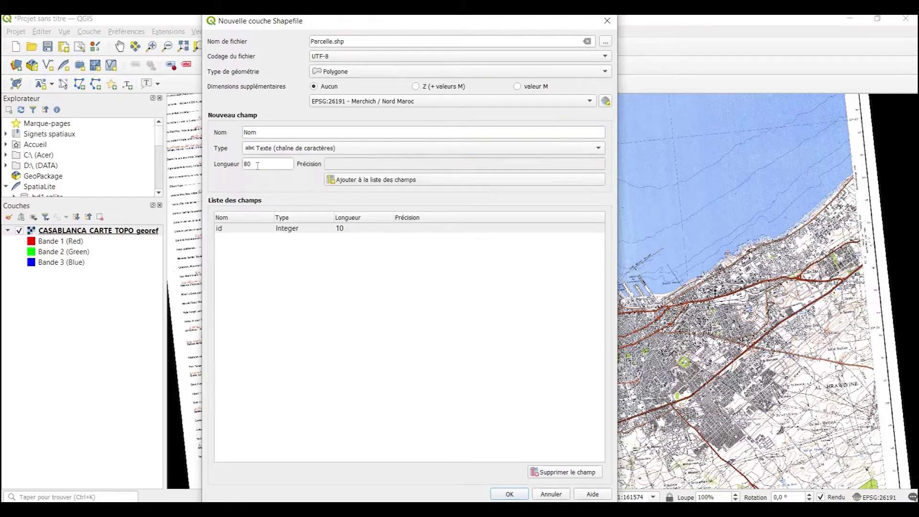
pyautogui.write('100')
pyautogui.click(446, 185)
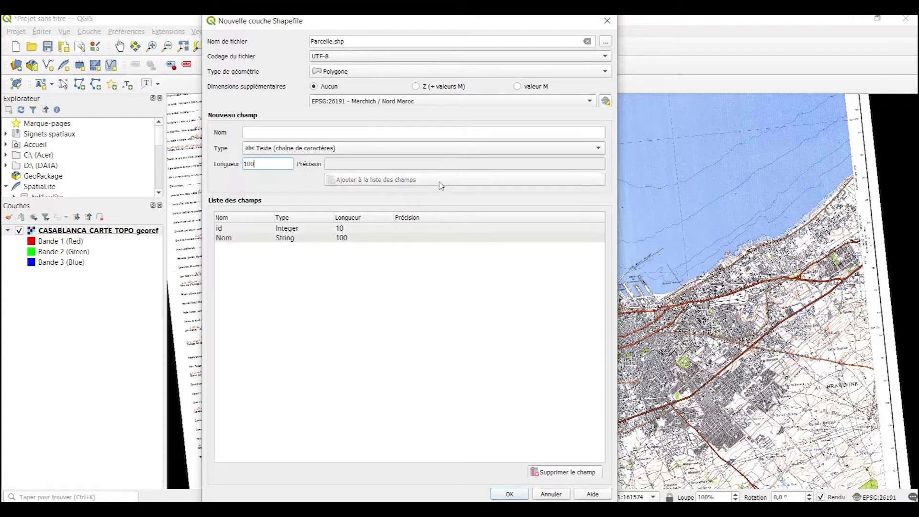
pyautogui.click(511, 494)
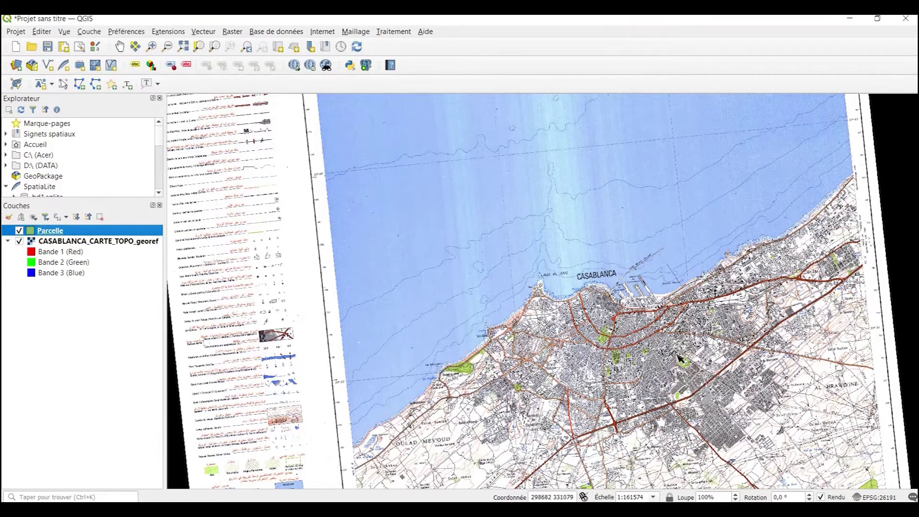
# Step: Display the Numérisation toolbar and place it floating over the Casablanca map
pyautogui.scroll(1, 584, 324)
pyautogui.scroll(1, 584, 325)
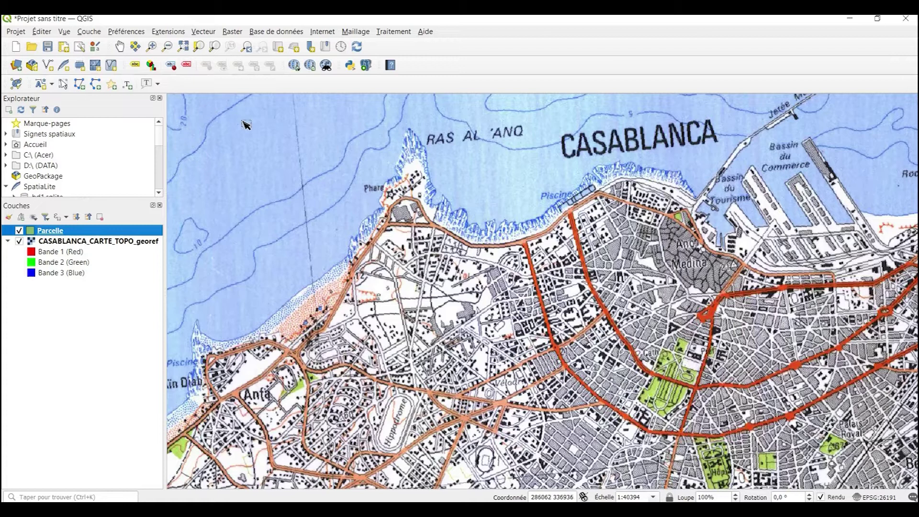
pyautogui.rightClick(509, 47)
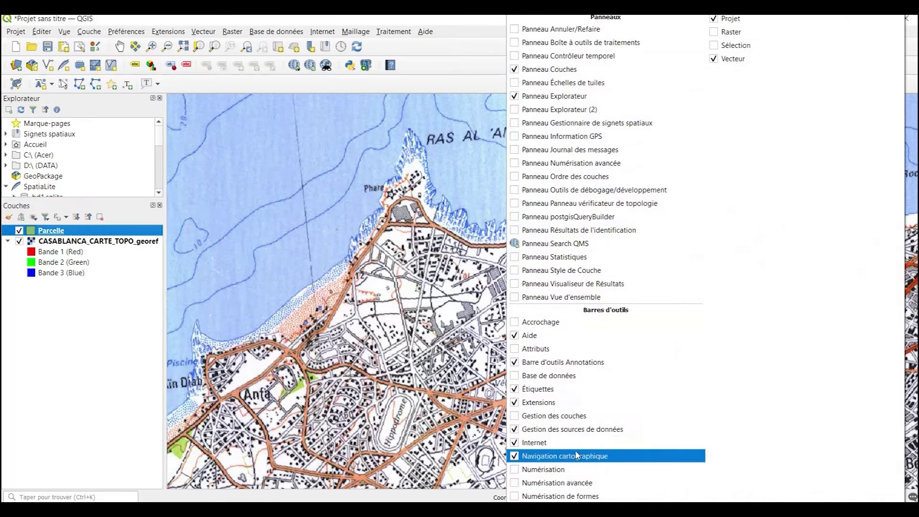
pyautogui.click(515, 469)
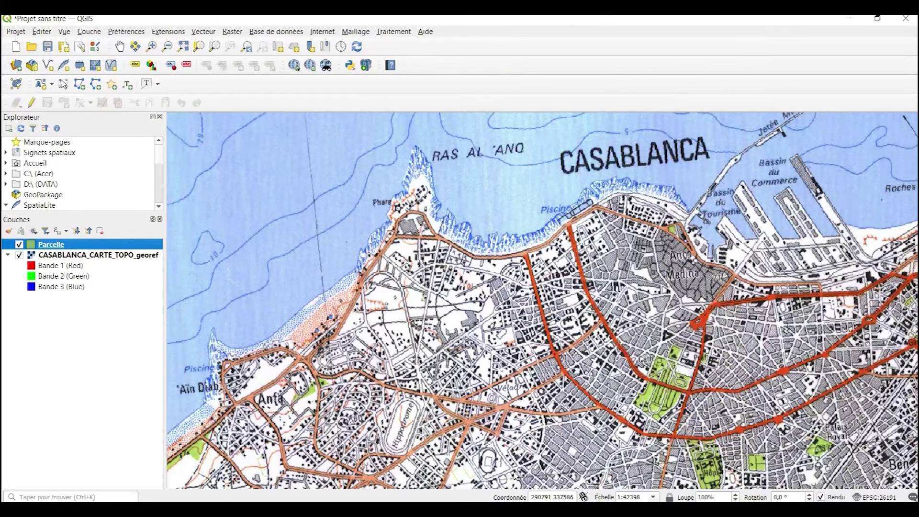
pyautogui.moveTo(6, 102); pyautogui.dragTo(317, 168)
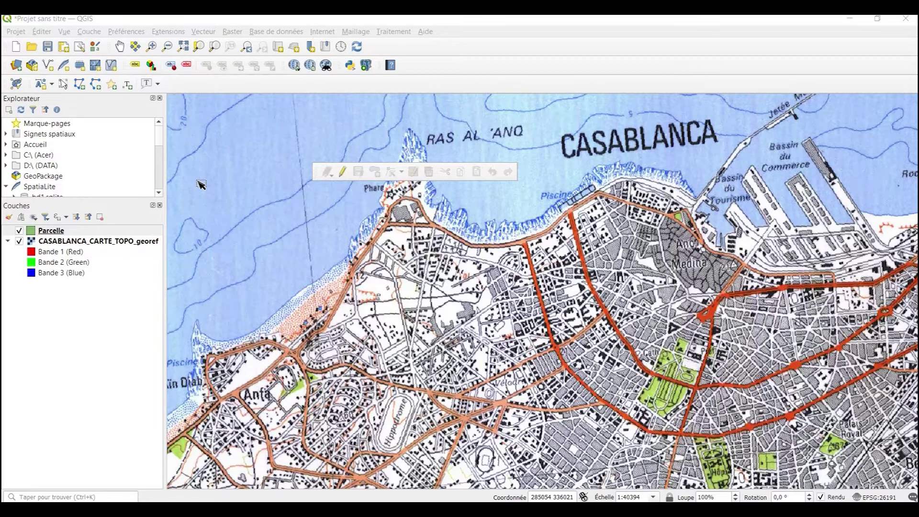
# Step: Switch the Parcelle layer to edit mode
pyautogui.click(46, 234)
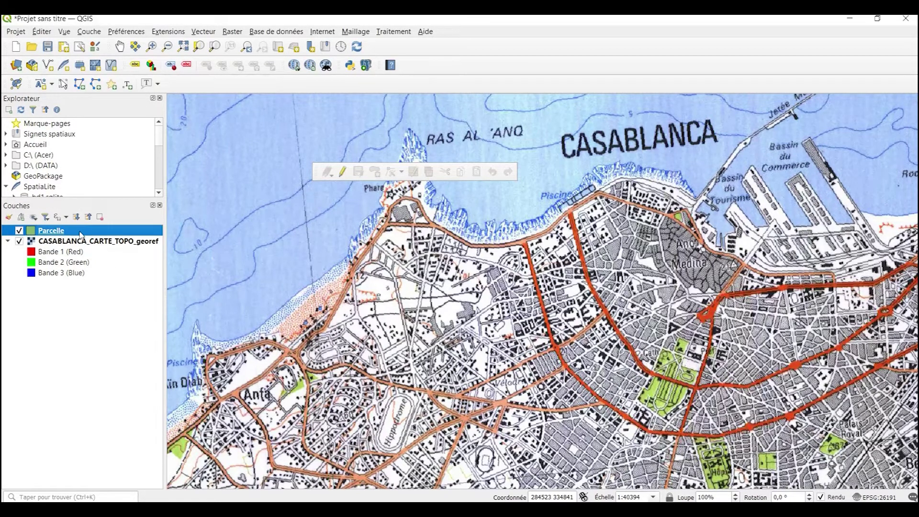
pyautogui.click(343, 172)
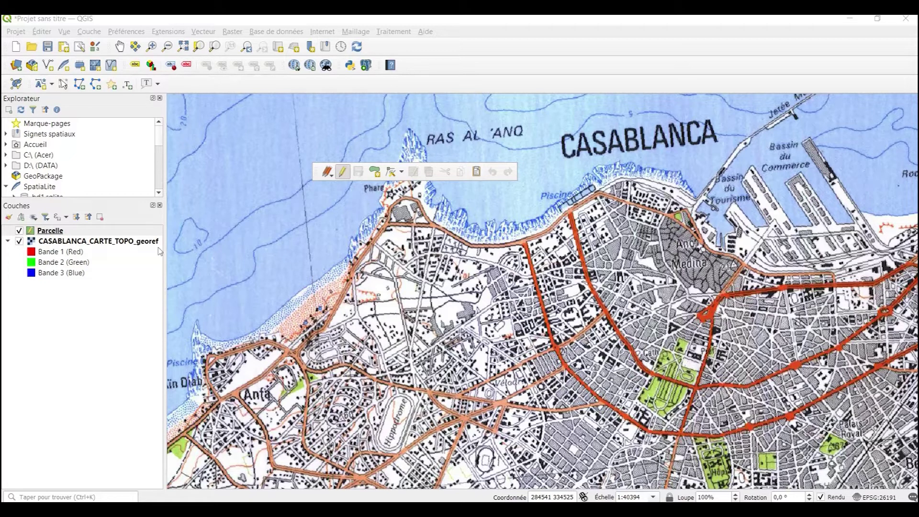
pyautogui.moveTo(417, 344); pyautogui.dragTo(488, 275)
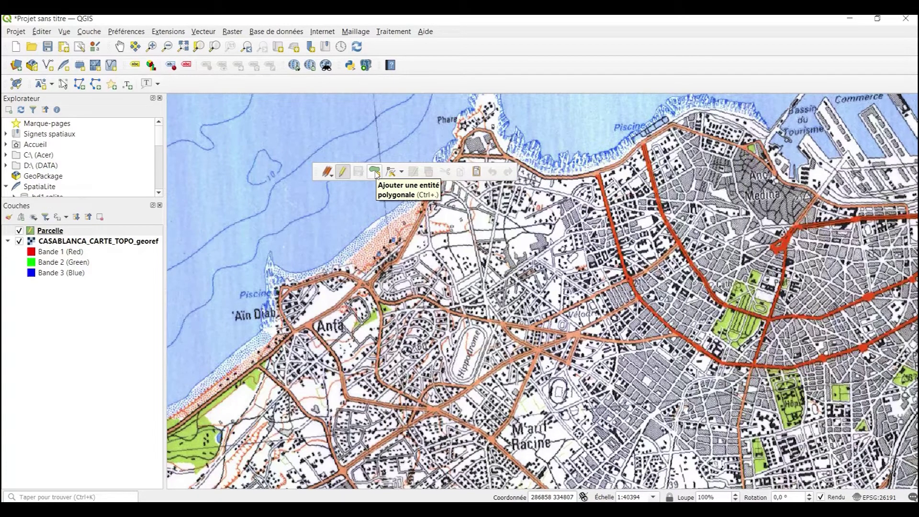
# Step: Digitize a polygon around the Anfa district, following the surrounding main roads down to the junction southwest of the Hippodrome
pyautogui.click(375, 172)
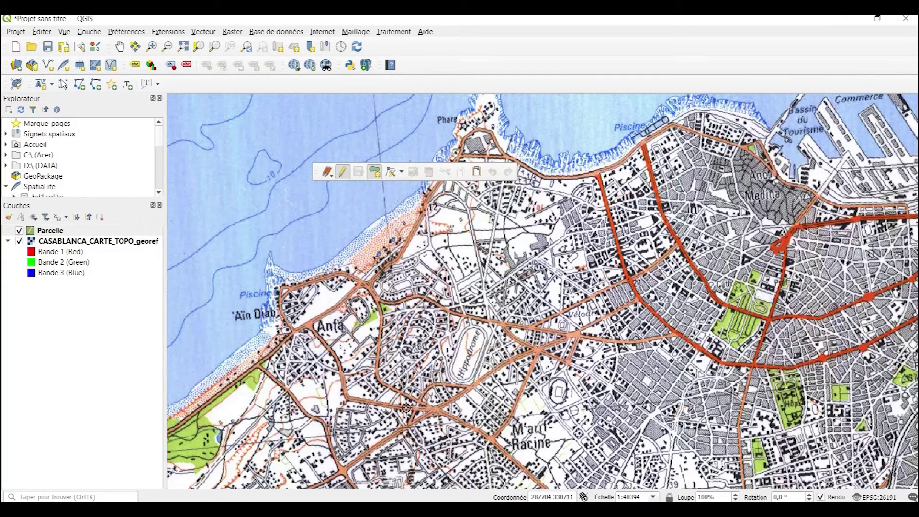
pyautogui.click(433, 408)
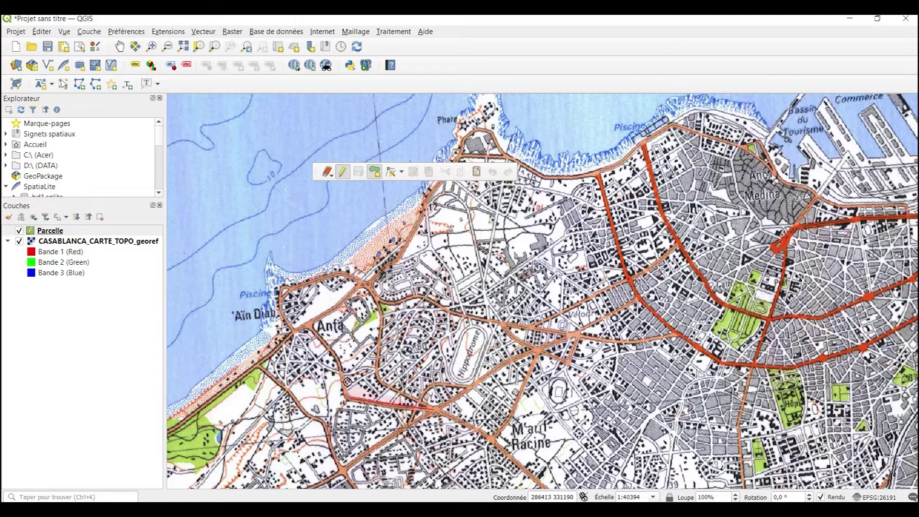
pyautogui.click(342, 372)
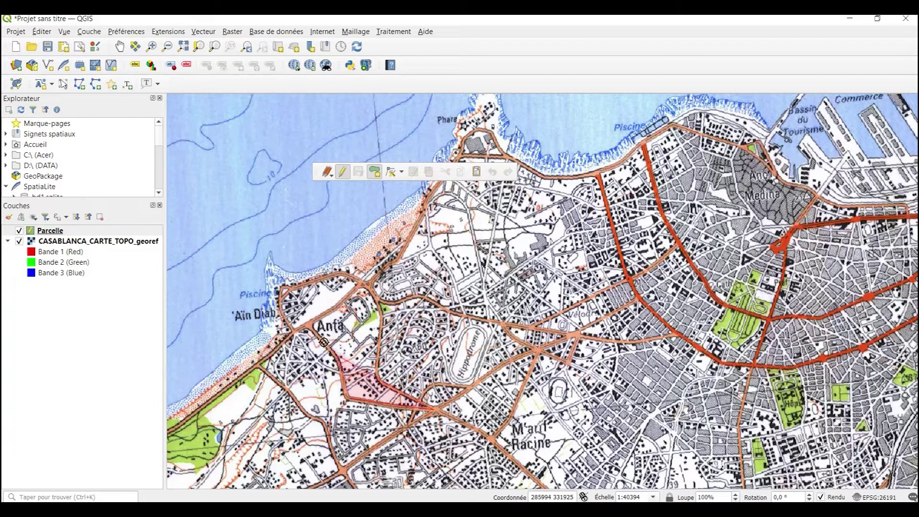
pyautogui.click(313, 326)
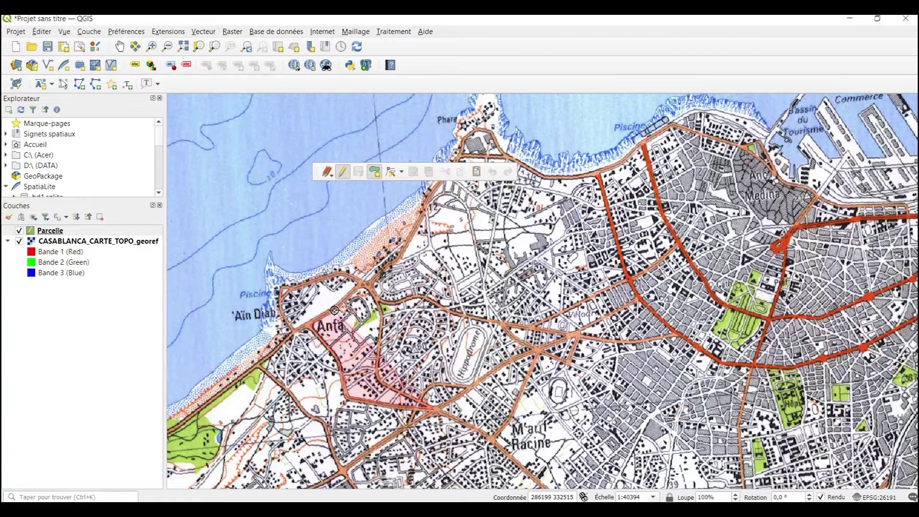
pyautogui.click(360, 286)
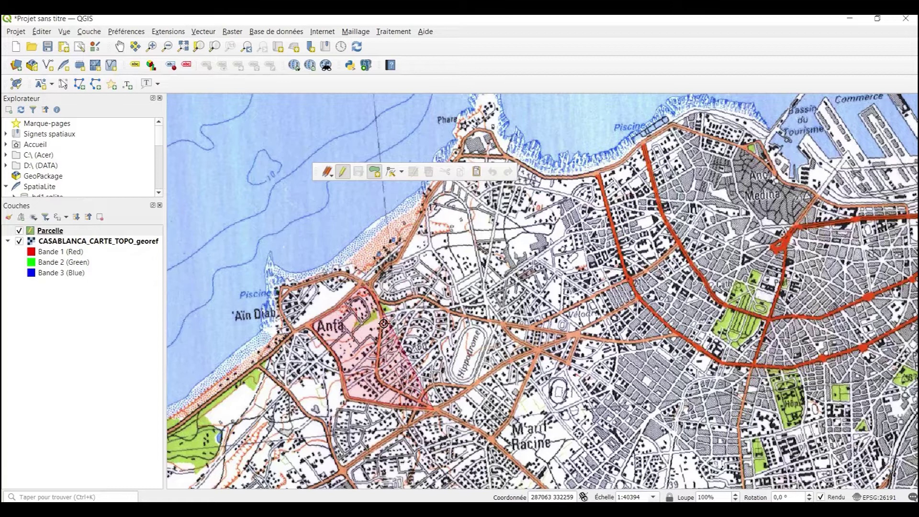
pyautogui.click(378, 372)
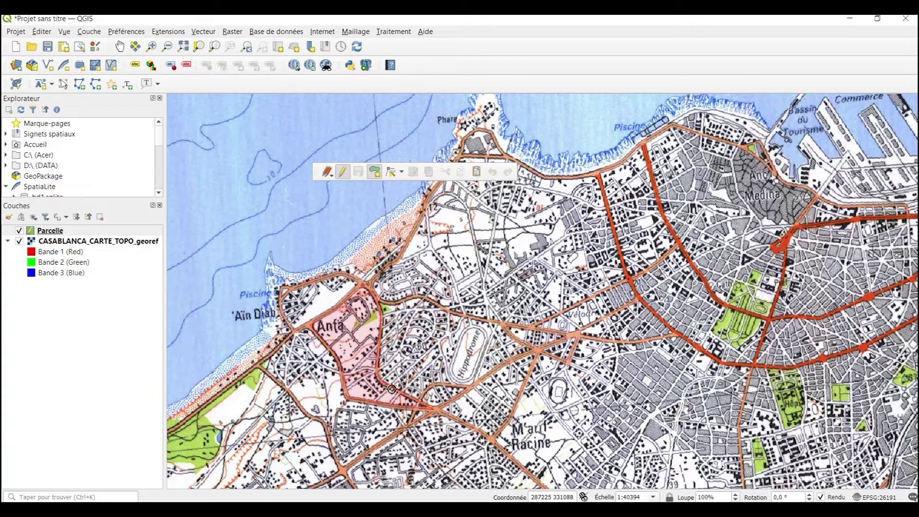
pyautogui.click(435, 409)
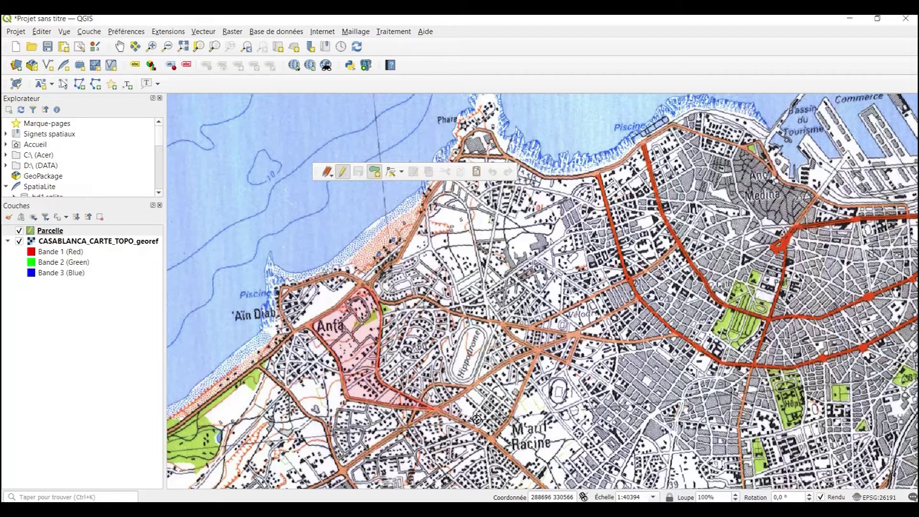
pyautogui.rightClick(453, 360)
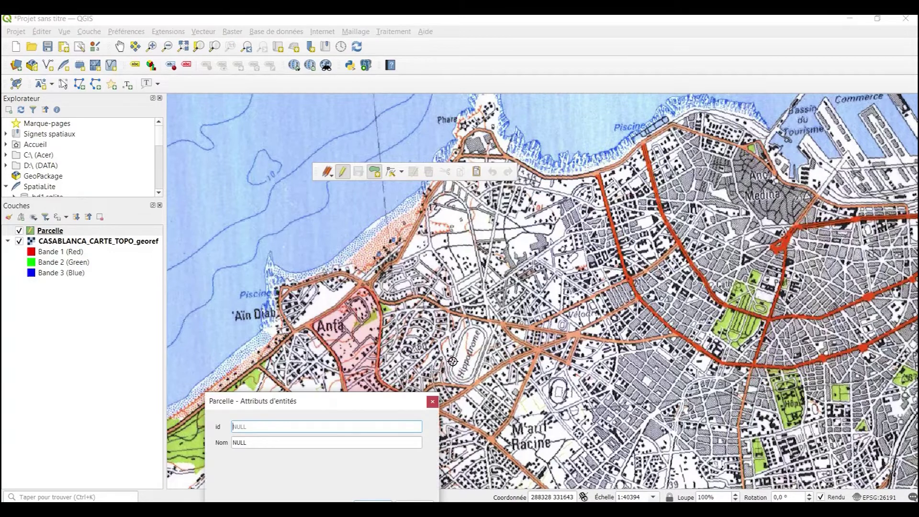
# Step: Set the Anfa polygon's Nom attribute to Parcelle1 and confirm the new feature
pyautogui.moveTo(383, 409); pyautogui.dragTo(454, 249)
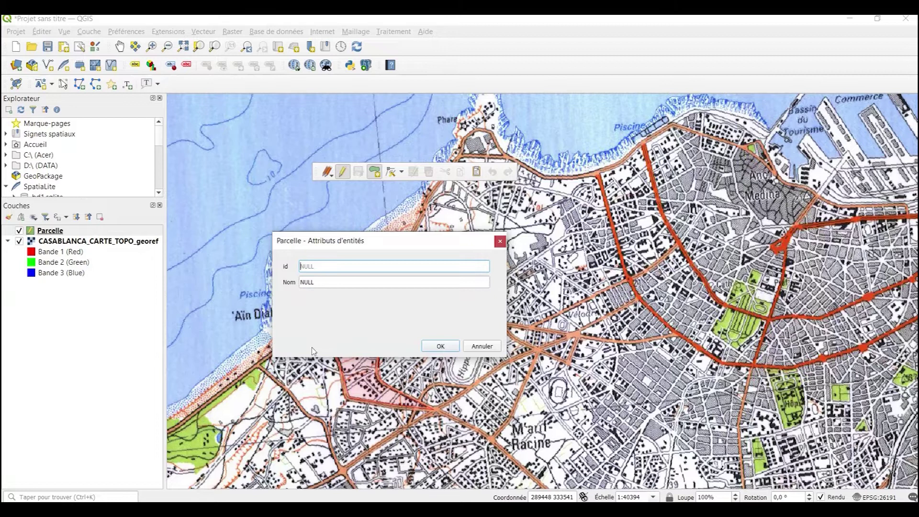
pyautogui.click(322, 279)
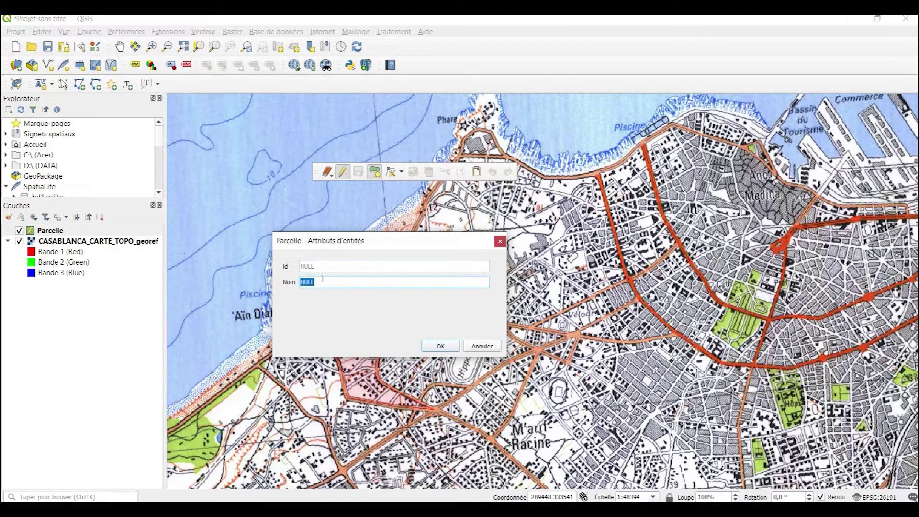
pyautogui.write('Parcelle1')
pyautogui.click(337, 266)
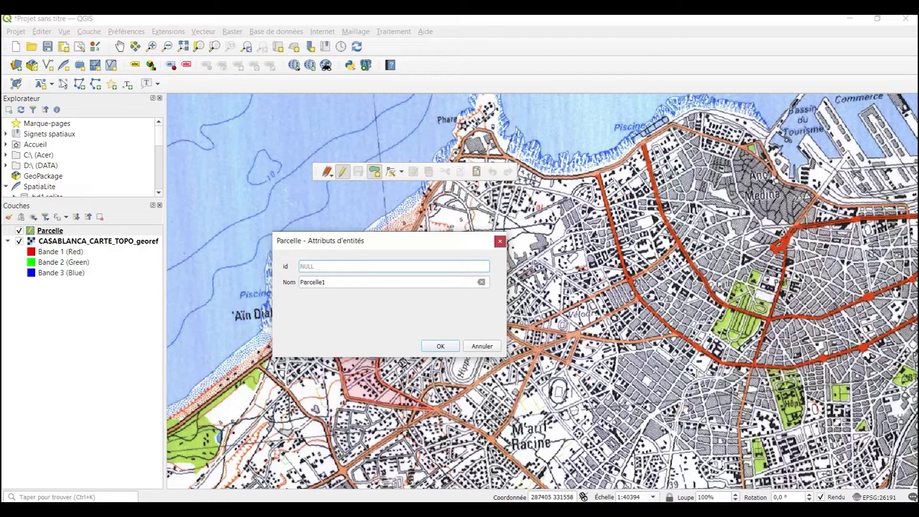
pyautogui.click(441, 347)
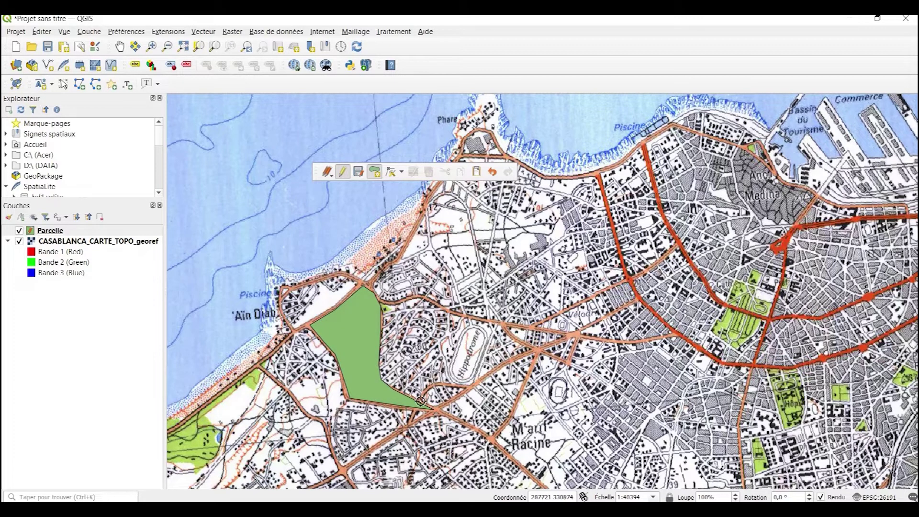
# Step: Digitize a small polygon enclosed by the curved road and the diagonal main road just south of the Hippodrome
pyautogui.scroll(1, 421, 401)
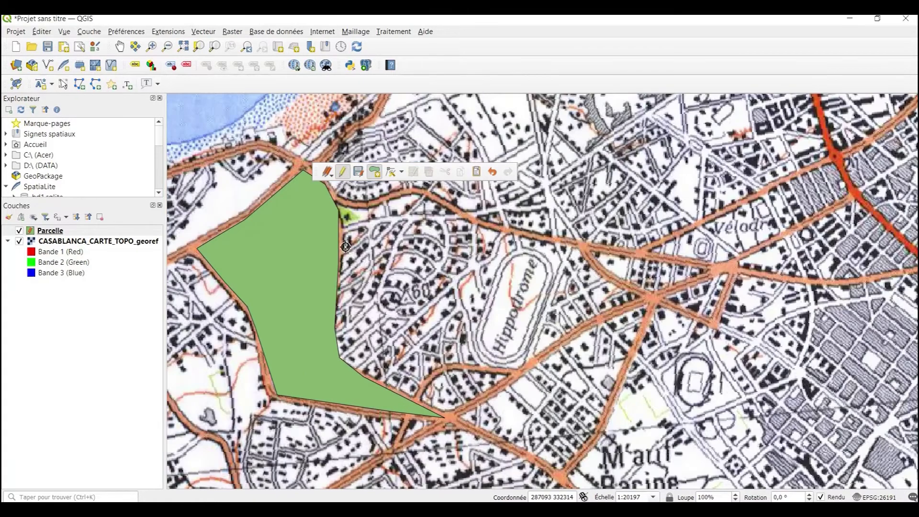
pyautogui.click(375, 173)
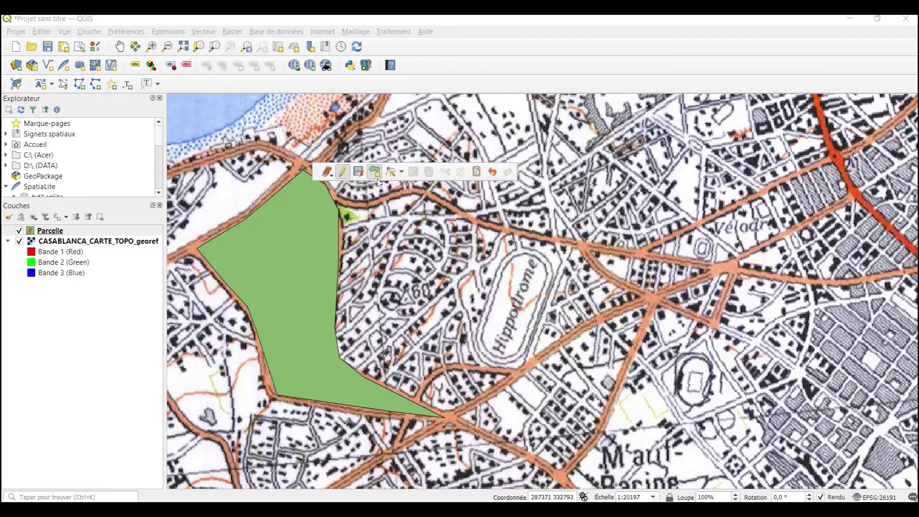
pyautogui.click(441, 411)
pyautogui.click(421, 402)
pyautogui.click(438, 370)
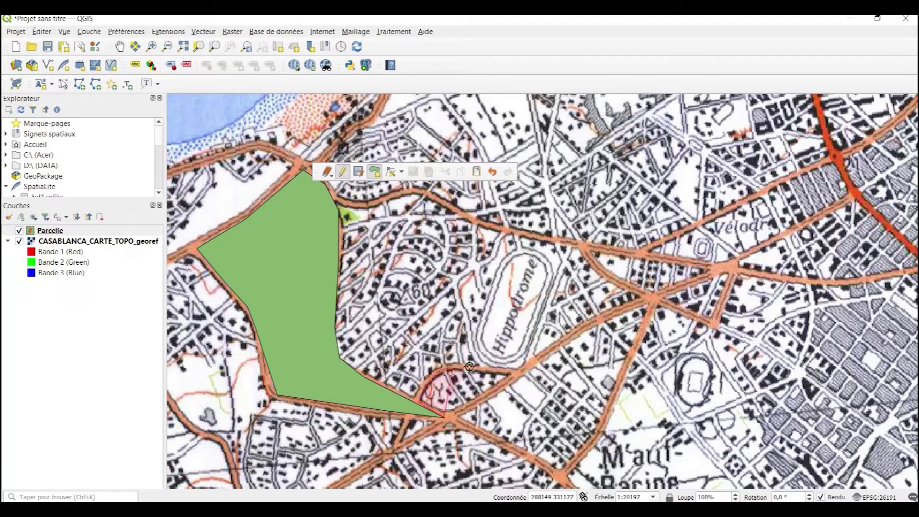
pyautogui.click(505, 370)
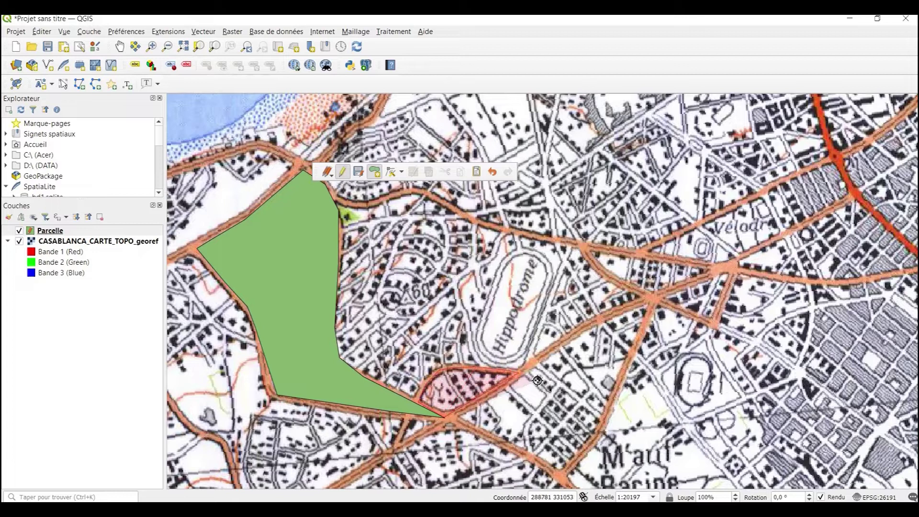
pyautogui.rightClick(508, 371)
# Step: Set the small polygon's Nom attribute to Parcelle2 and confirm the new feature
pyautogui.click(350, 297)
pyautogui.write('Parcelle2')
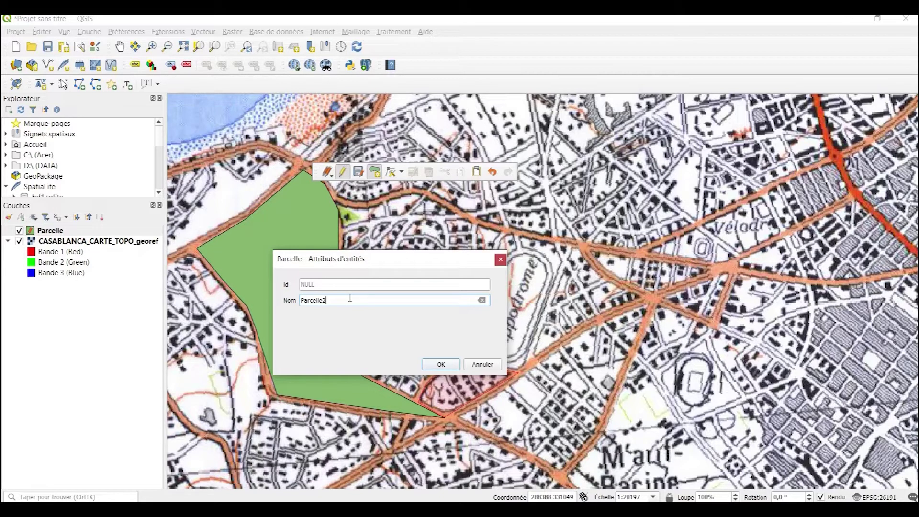
pyautogui.click(441, 364)
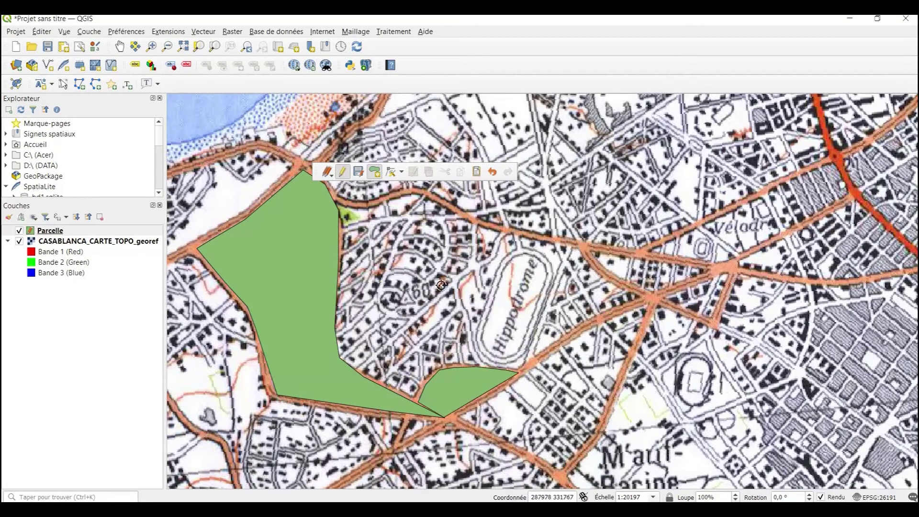
# Step: Digitize a polygon over the block southeast of the Hippodrome, between the three main road junctions near Maarif
pyautogui.click(359, 172)
pyautogui.click(445, 416)
pyautogui.click(518, 373)
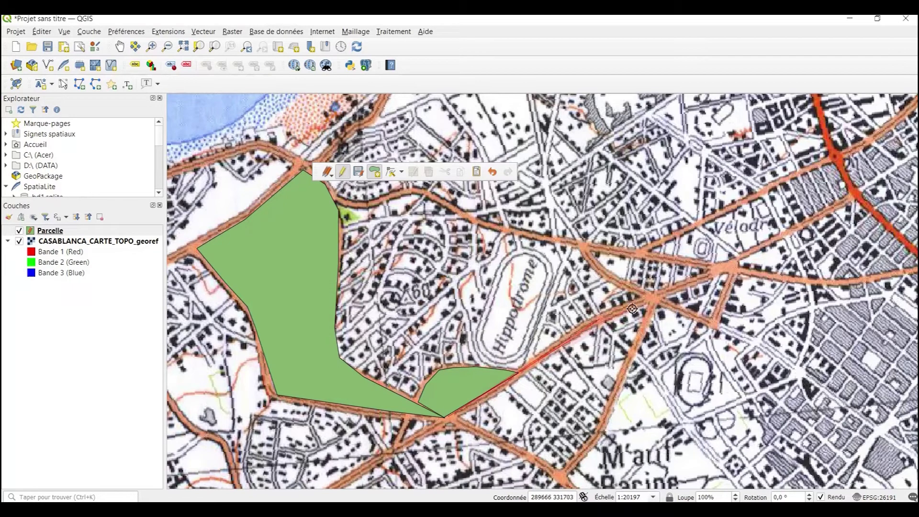
pyautogui.click(653, 300)
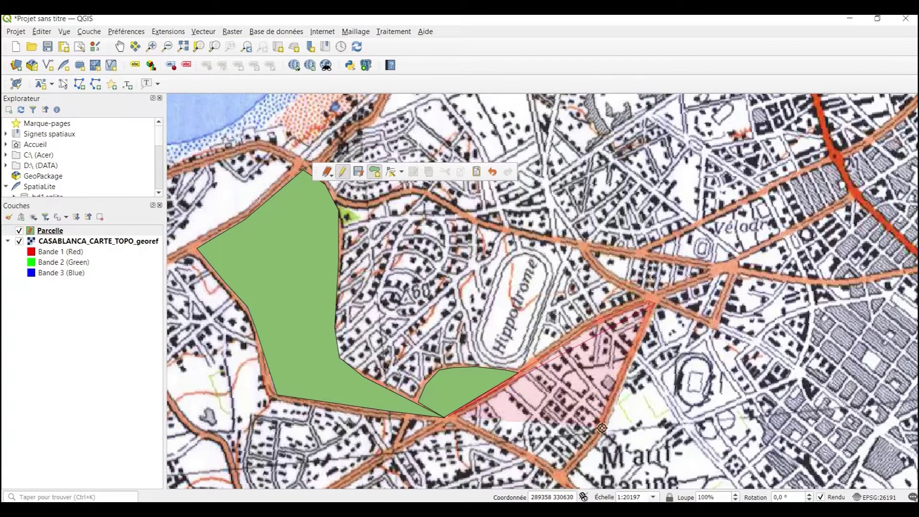
pyautogui.click(563, 474)
pyautogui.rightClick(462, 379)
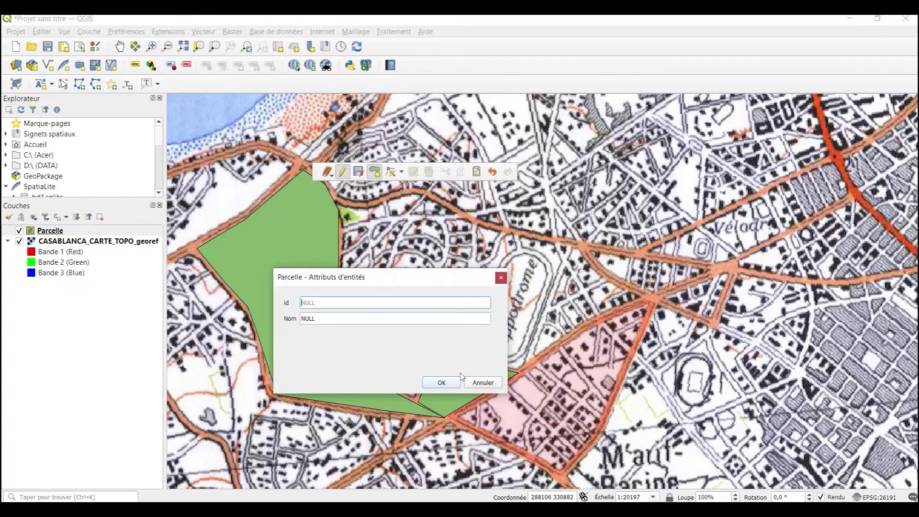
# Step: Set the southeastern polygon's Nom attribute to Parcelle3 and confirm the new feature
pyautogui.click(419, 318)
pyautogui.write('Parcelle3')
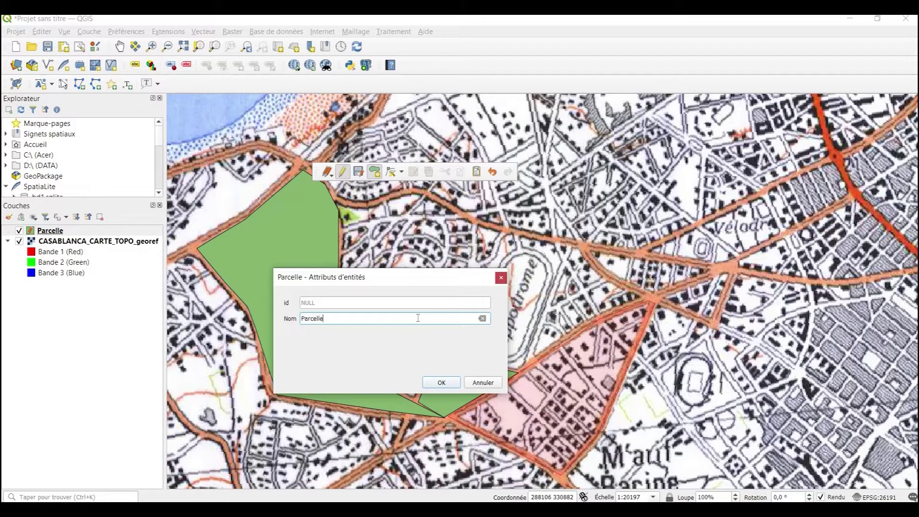
pyautogui.click(440, 382)
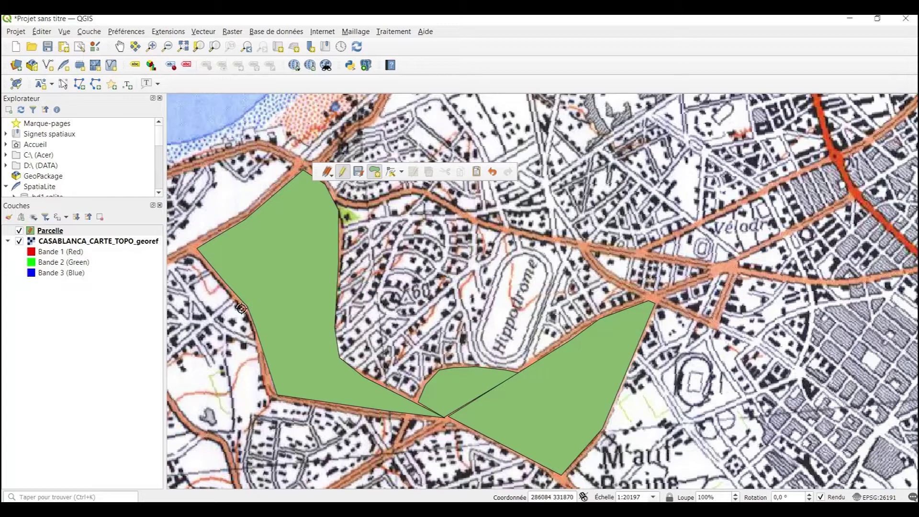
# Step: Display the Sélection toolbar and place it floating over the map near the Numérisation toolbar
pyautogui.rightClick(458, 69)
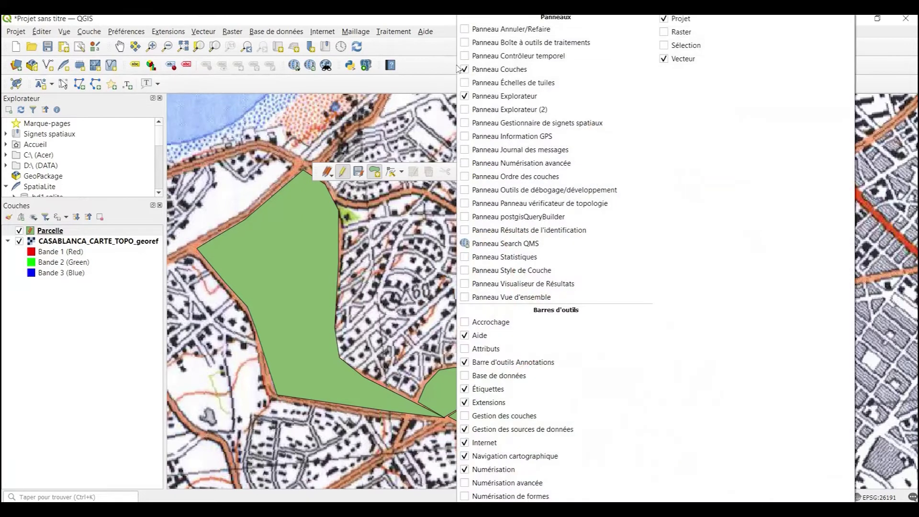
pyautogui.click(667, 46)
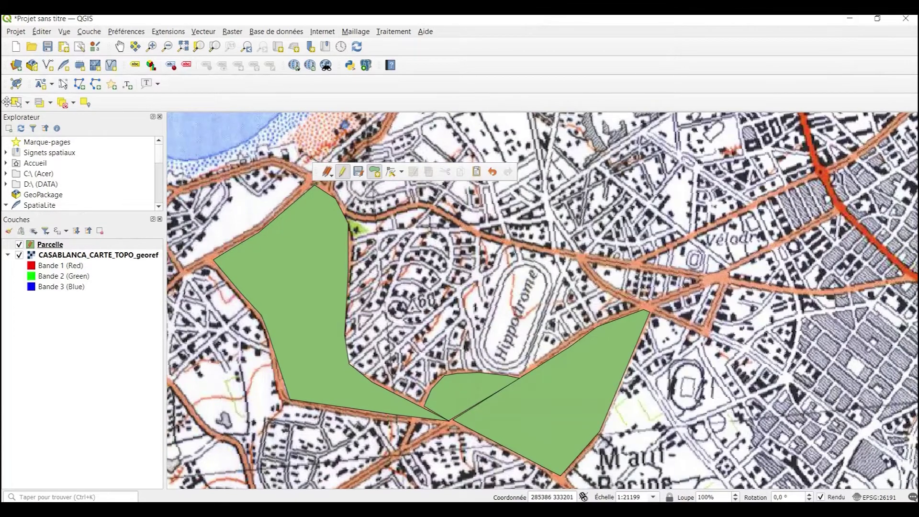
pyautogui.moveTo(152, 126); pyautogui.dragTo(488, 222)
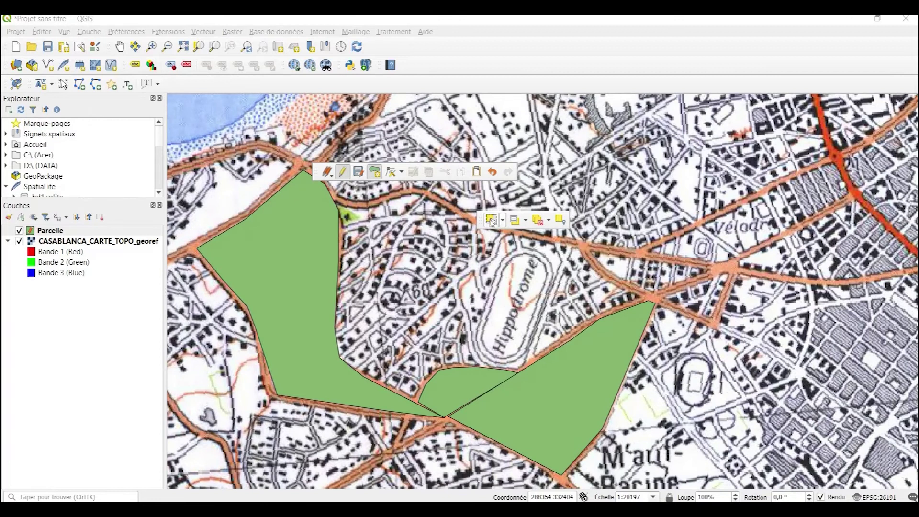
# Step: Select the three parcels one after another, ending with the Anfa parcel, and view its attribute form
pyautogui.click(491, 221)
pyautogui.click(569, 398)
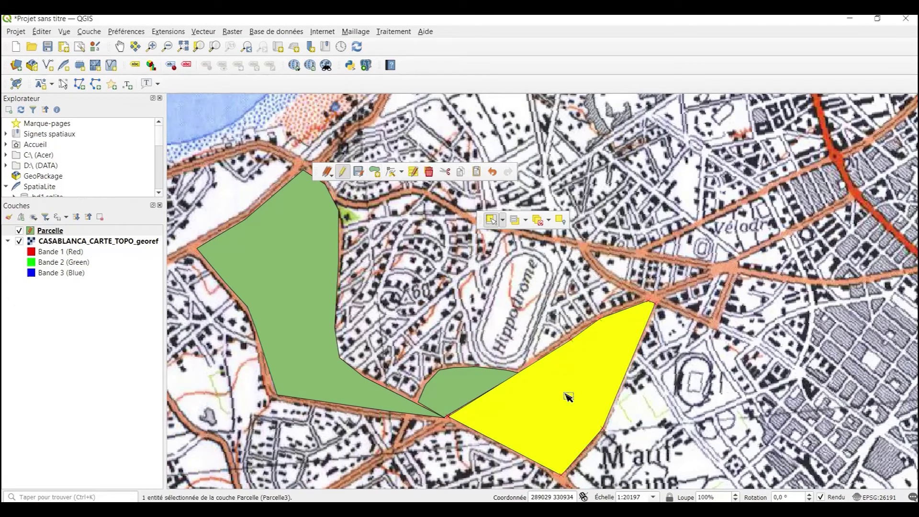
pyautogui.click(454, 390)
pyautogui.click(347, 397)
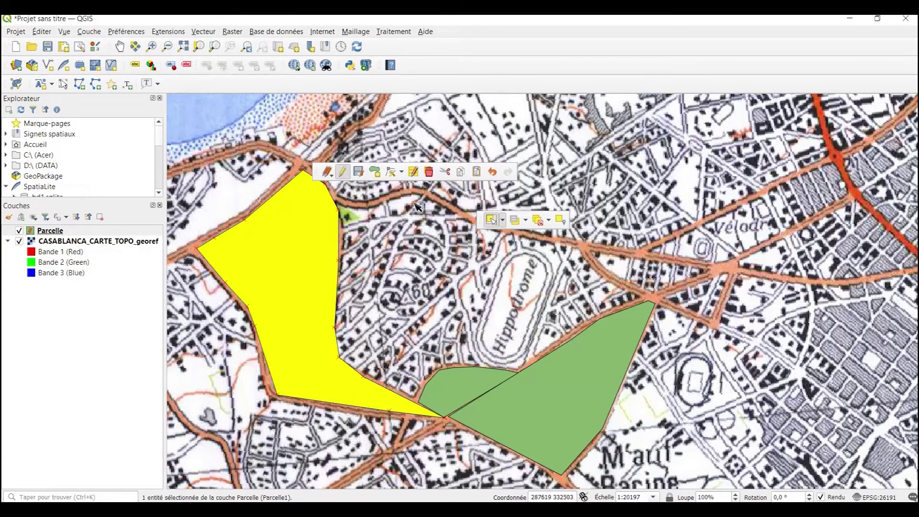
pyautogui.click(413, 173)
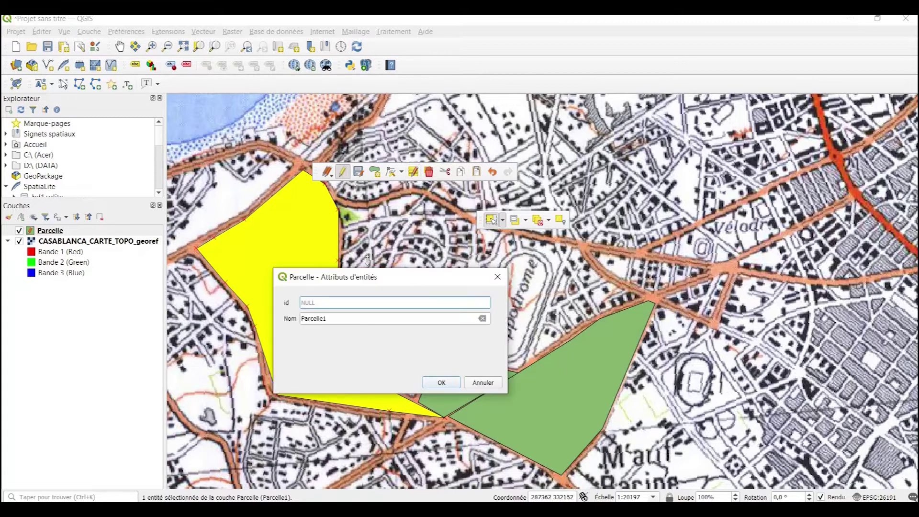
pyautogui.click(502, 279)
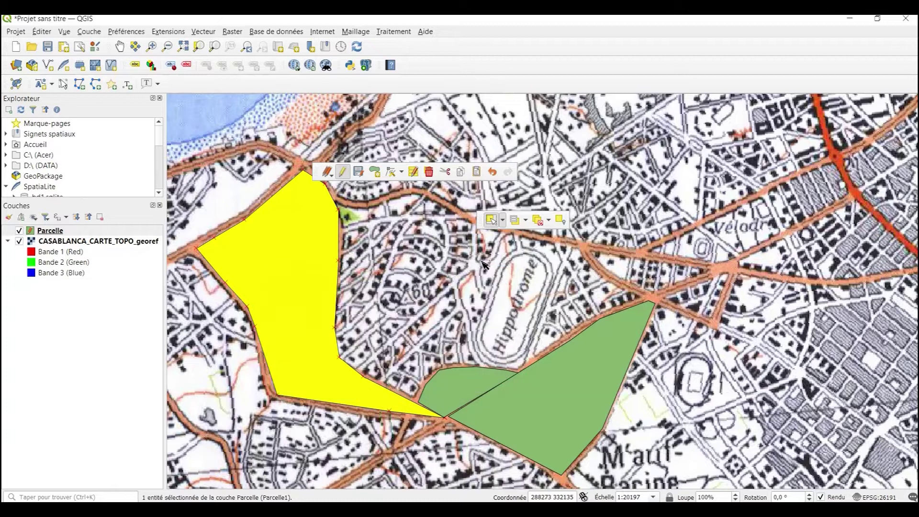
# Step: Delete the selected Anfa parcel and undo the deletion
pyautogui.click(429, 173)
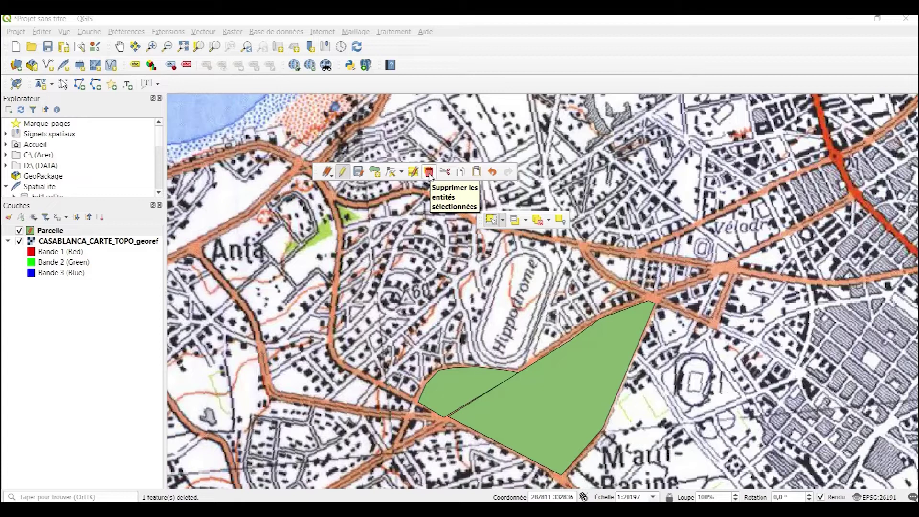
pyautogui.click(493, 173)
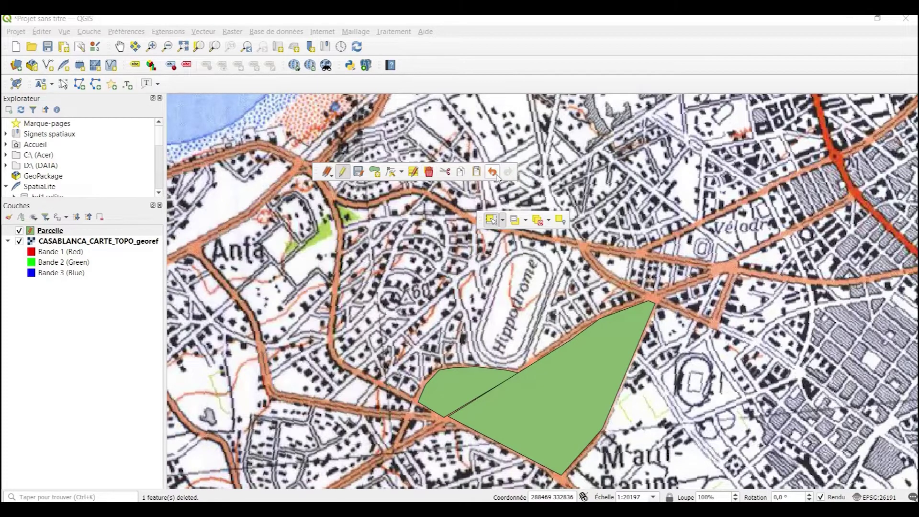
# Step: Select the Anfa parcel, cut it and paste it back into the Parcelle layer
pyautogui.click(445, 173)
pyautogui.click(477, 172)
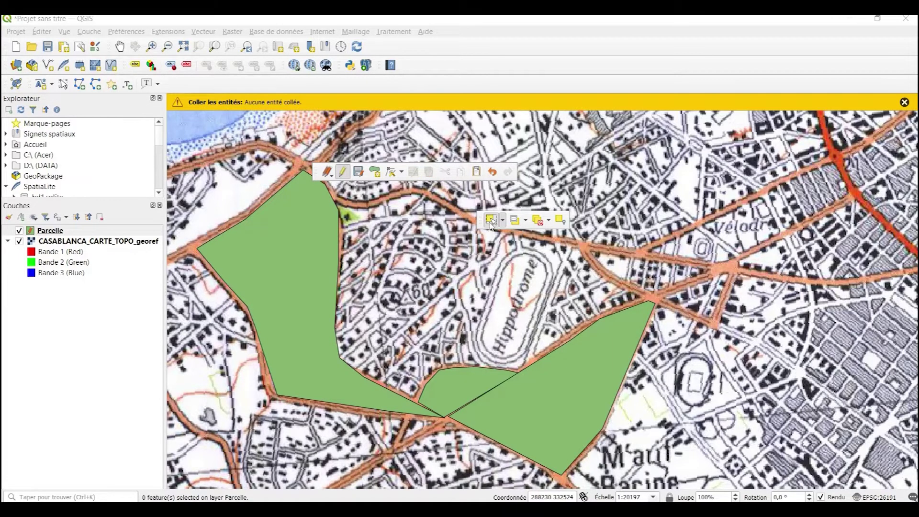
pyautogui.click(285, 275)
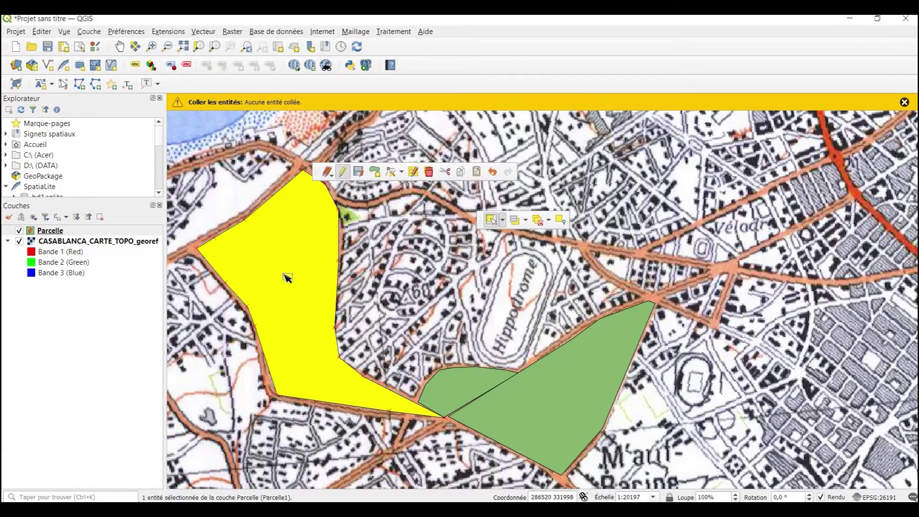
pyautogui.click(445, 172)
pyautogui.click(476, 172)
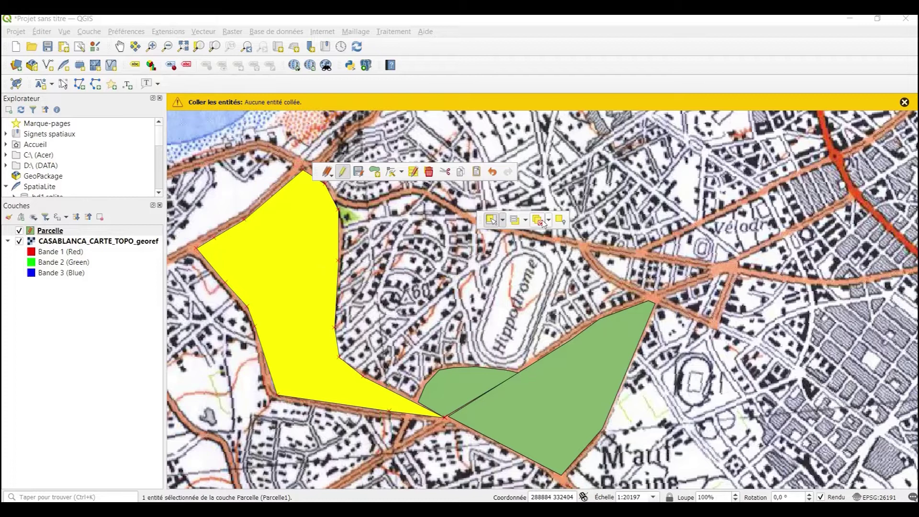
# Step: Deselect all parcels and examine the gaps where the three parcels meet
pyautogui.click(539, 223)
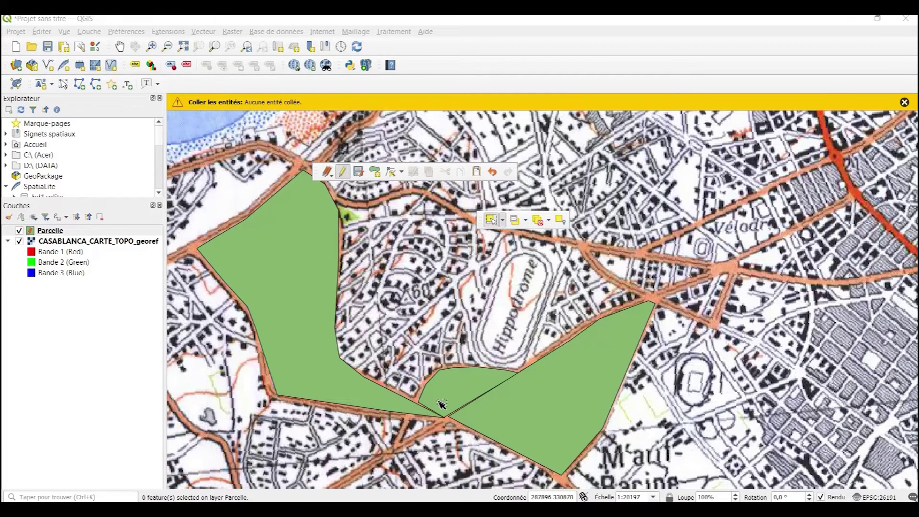
pyautogui.scroll(2, 440, 405)
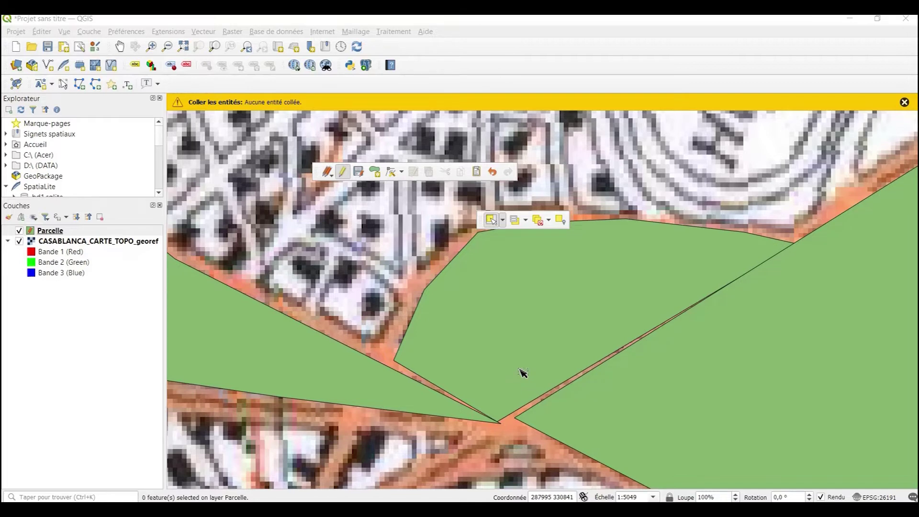
pyautogui.scroll(-2, 521, 371)
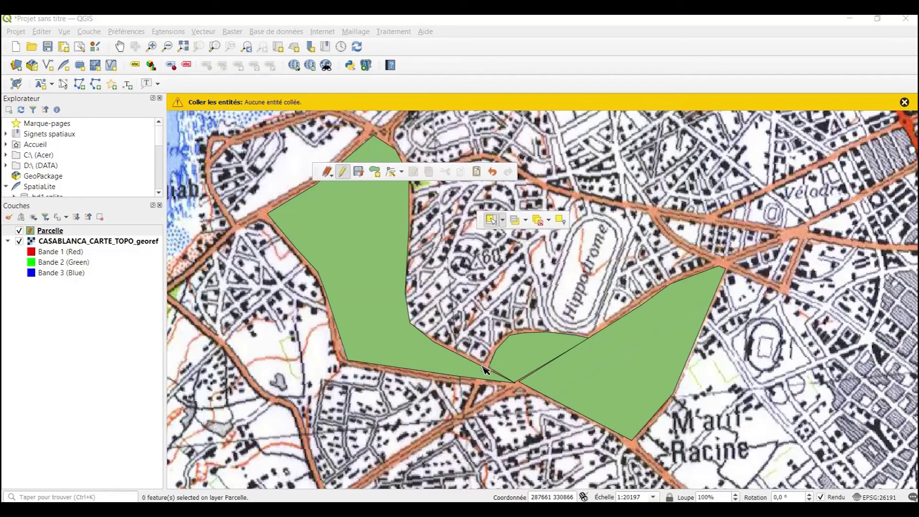
pyautogui.moveTo(485, 369); pyautogui.dragTo(470, 418)
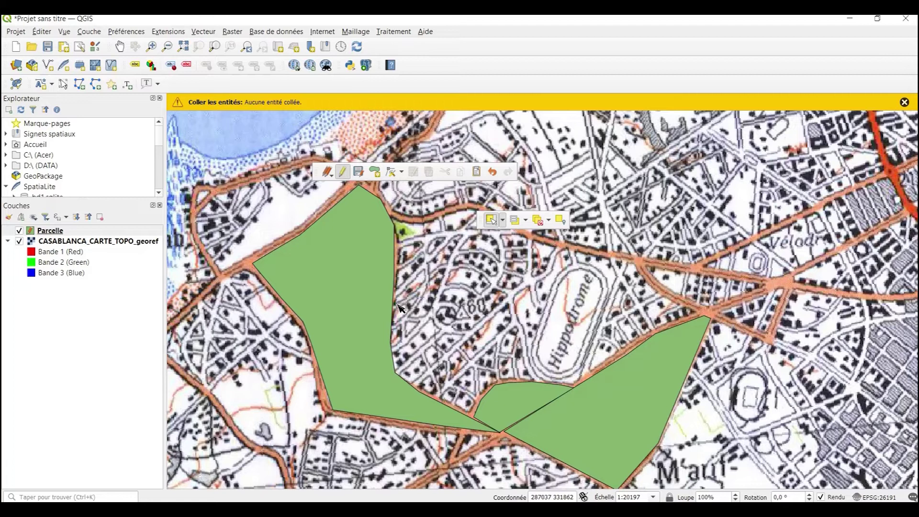
pyautogui.scroll(-1, 401, 308)
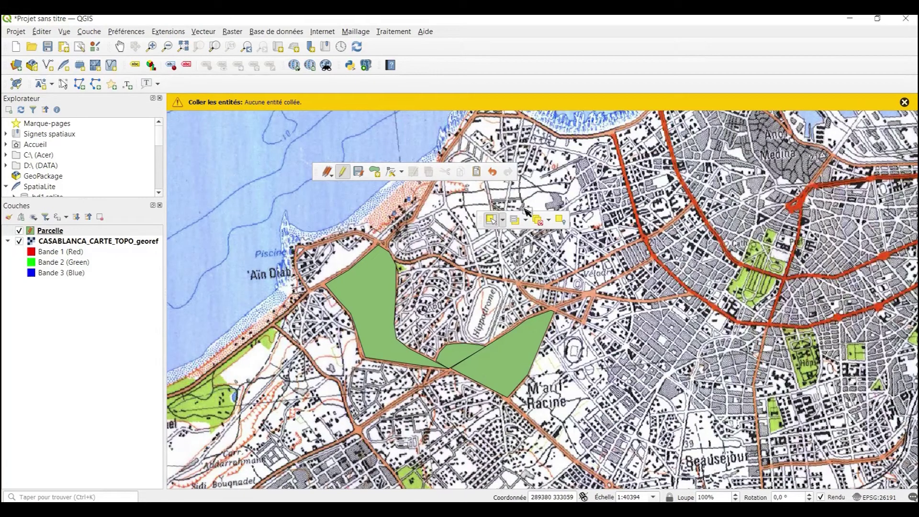
# Step: Display the Accrochage toolbar and dock the Sélection and Numérisation toolbars beside the annotation tools
pyautogui.rightClick(535, 65)
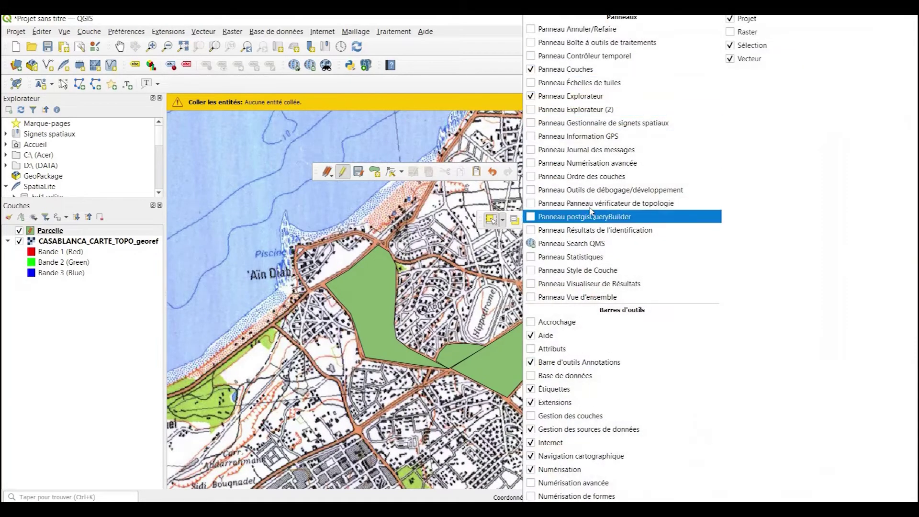
pyautogui.click(535, 322)
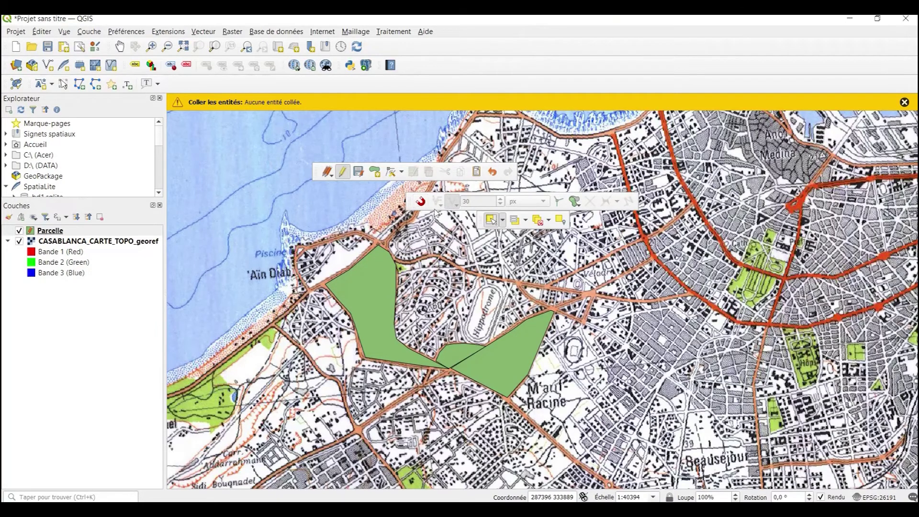
pyautogui.moveTo(483, 220); pyautogui.dragTo(177, 85)
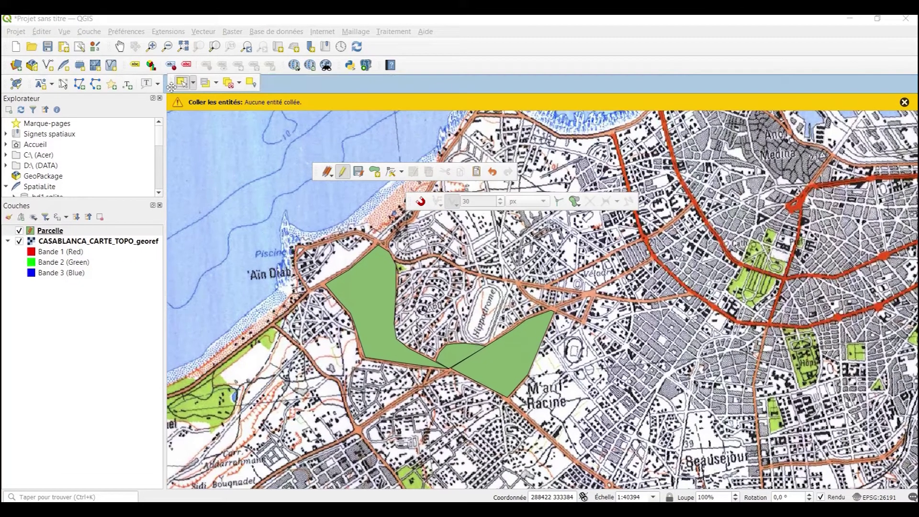
pyautogui.moveTo(313, 177); pyautogui.dragTo(266, 85)
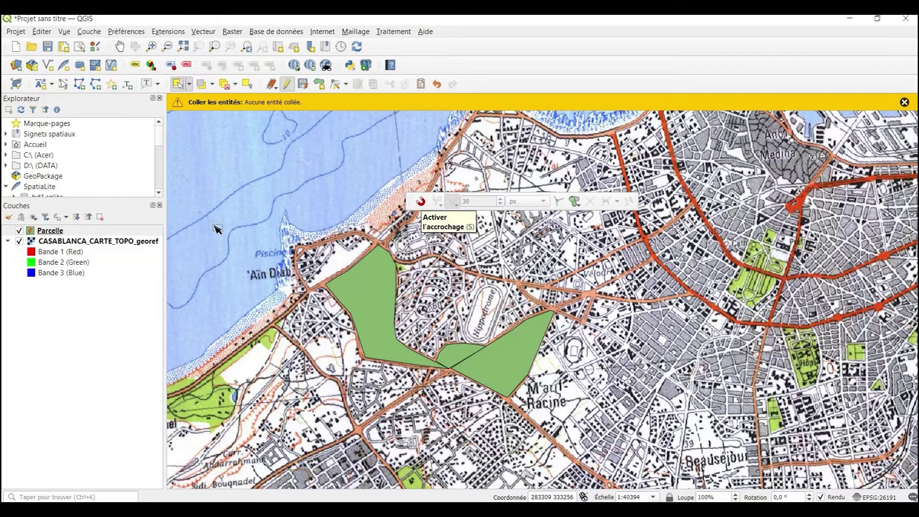
# Step: Enable snapping with the Parcelle layer active and view the available snapping layer scopes and snapping types
pyautogui.click(100, 232)
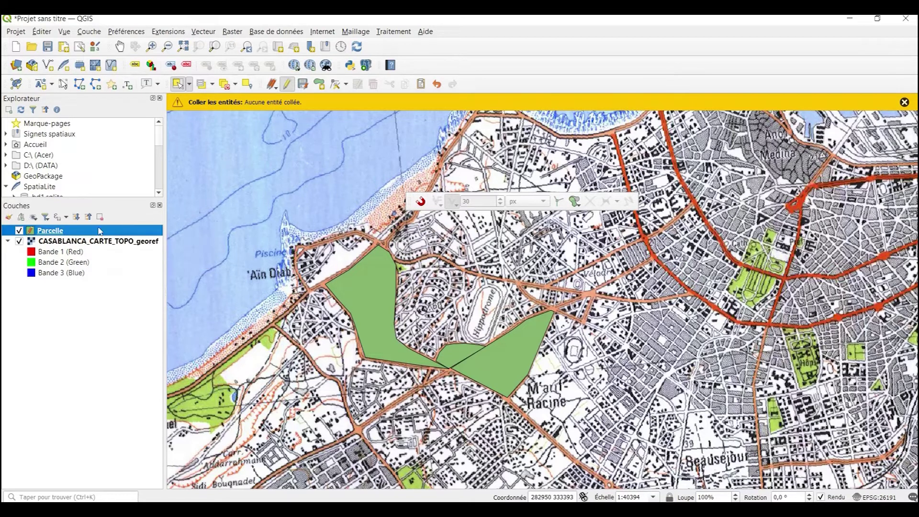
pyautogui.click(420, 202)
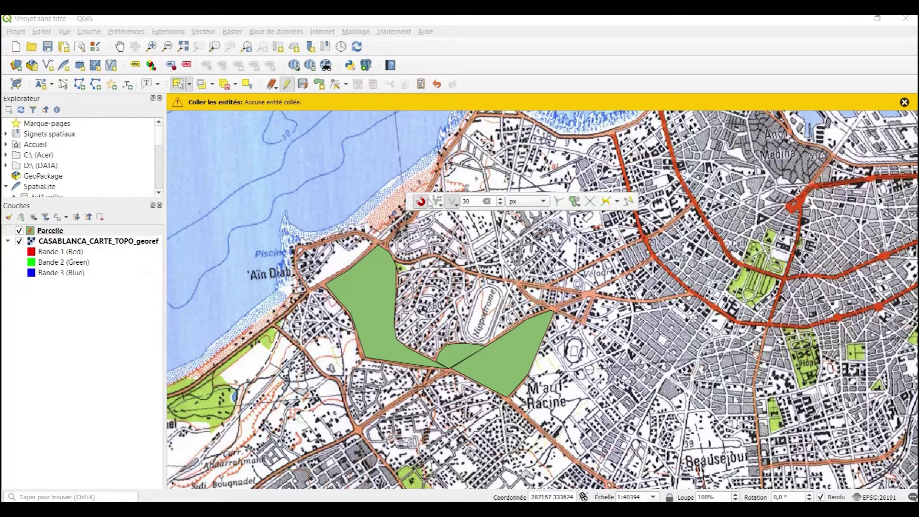
pyautogui.click(439, 201)
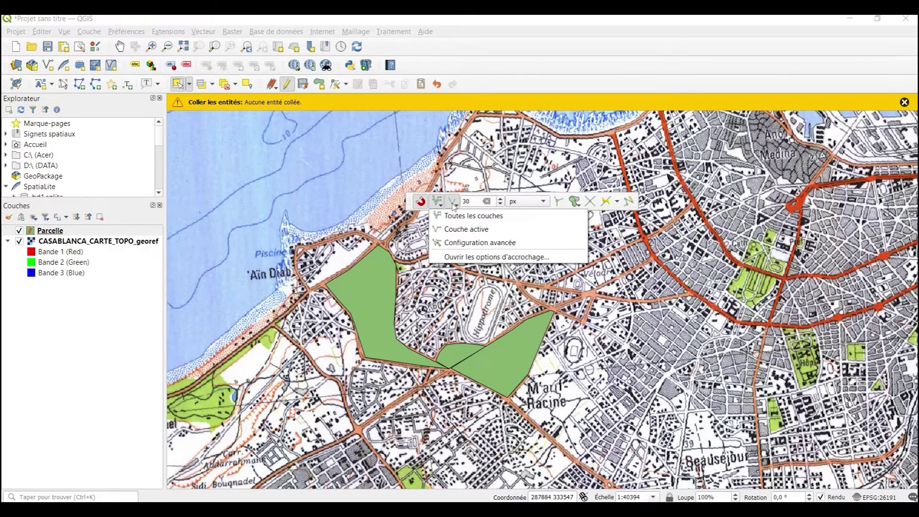
pyautogui.click(454, 204)
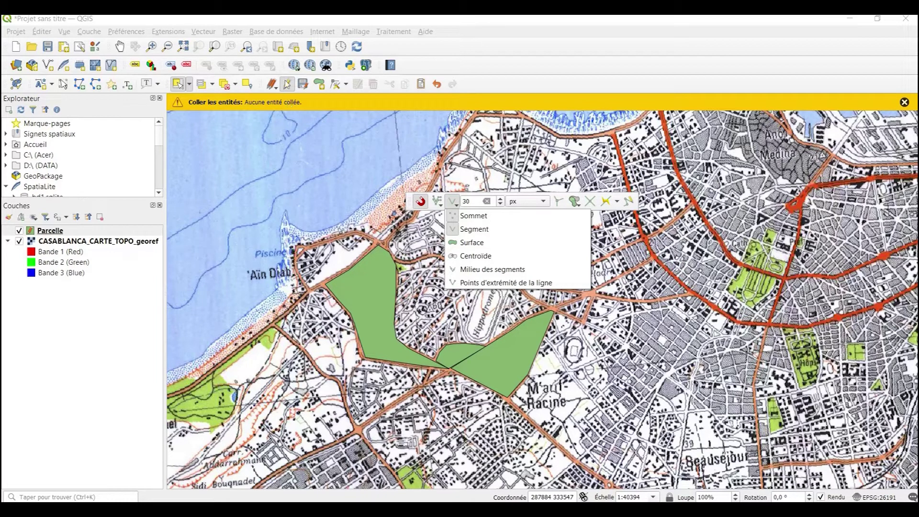
pyautogui.click(320, 85)
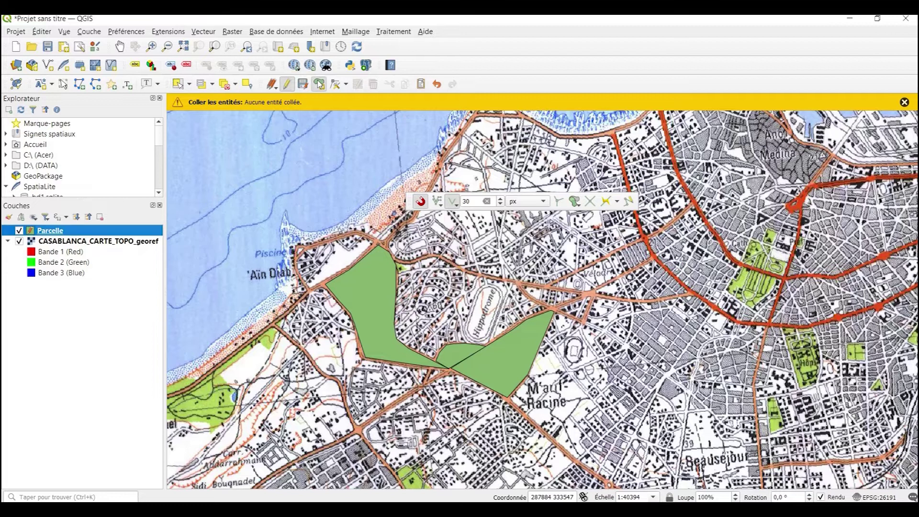
pyautogui.scroll(2, 438, 287)
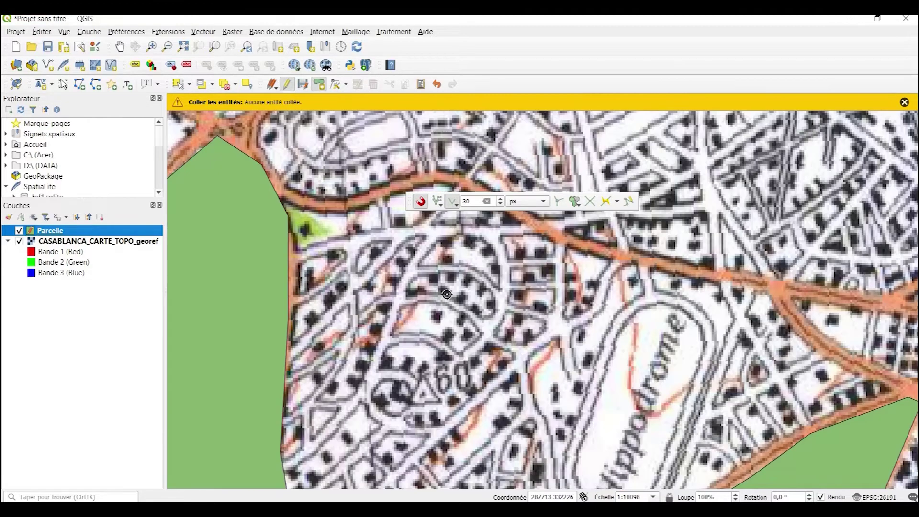
pyautogui.scroll(-1, 446, 294)
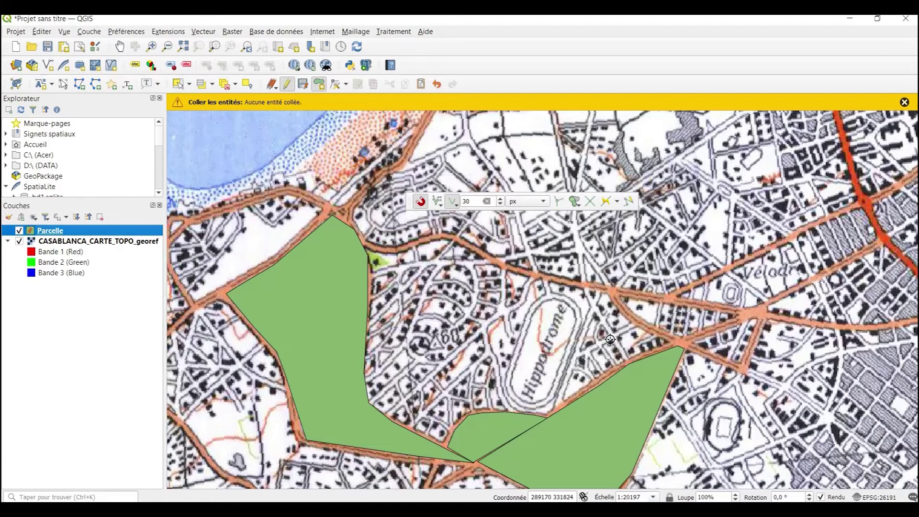
pyautogui.scroll(1, 610, 340)
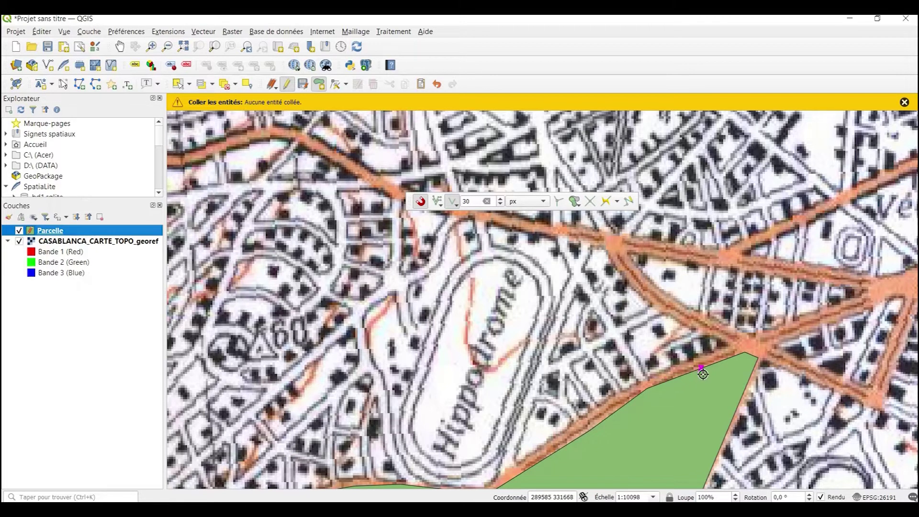
pyautogui.scroll(-1, 677, 371)
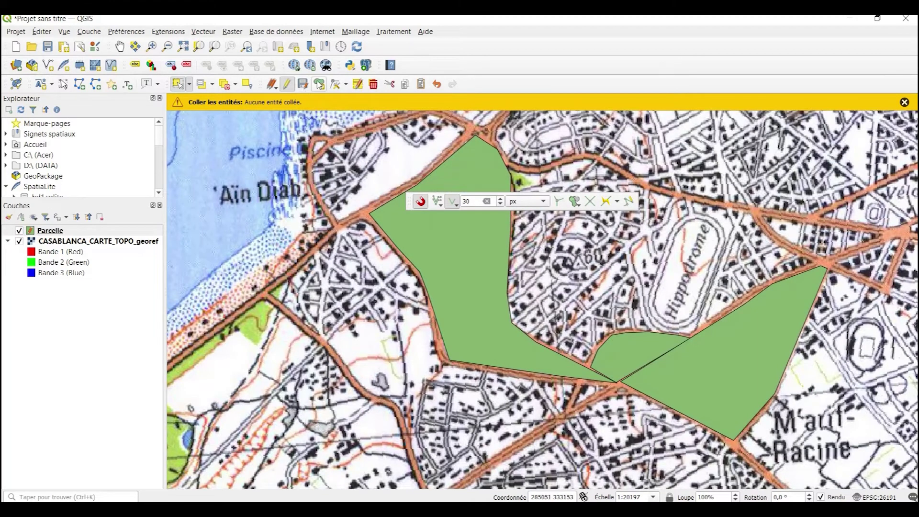
# Step: Start a new polygon near the junction of the three parcels, snapping it along the western parcel's southern edge to its southwest corner
pyautogui.click(319, 84)
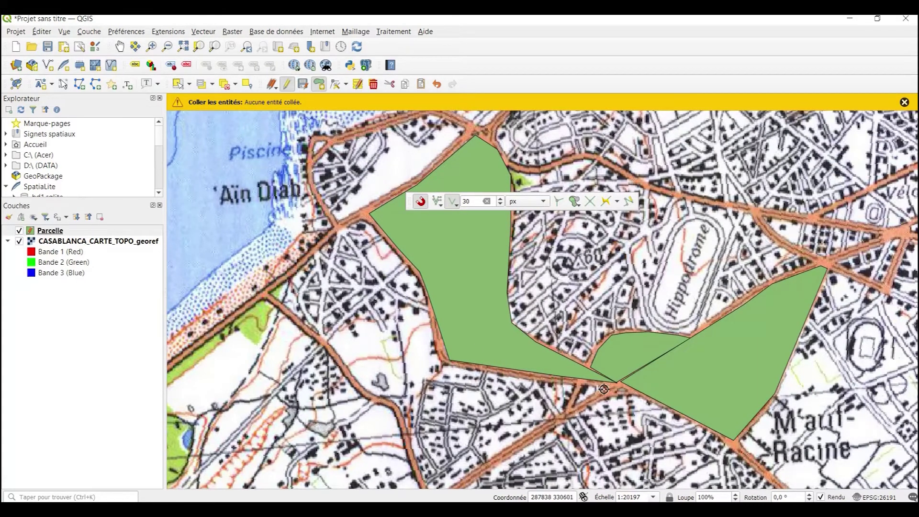
pyautogui.scroll(3, 604, 389)
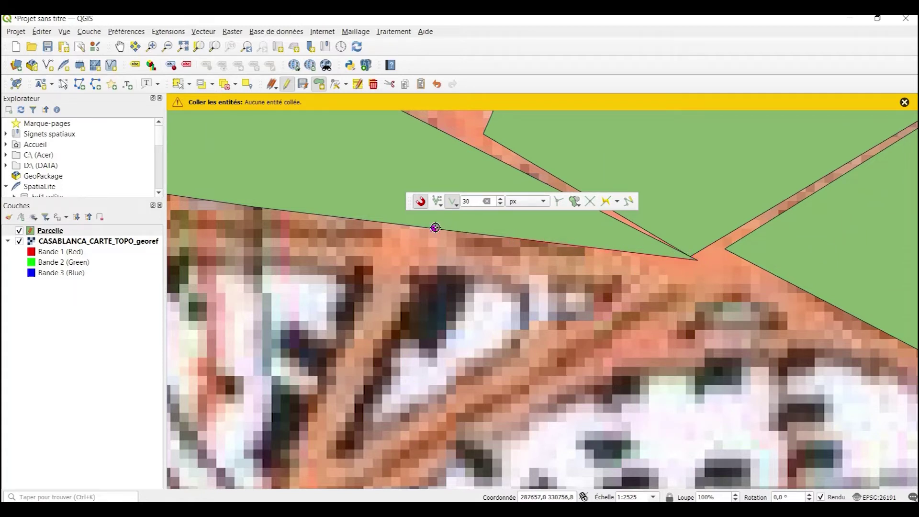
pyautogui.moveTo(222, 202); pyautogui.dragTo(611, 303)
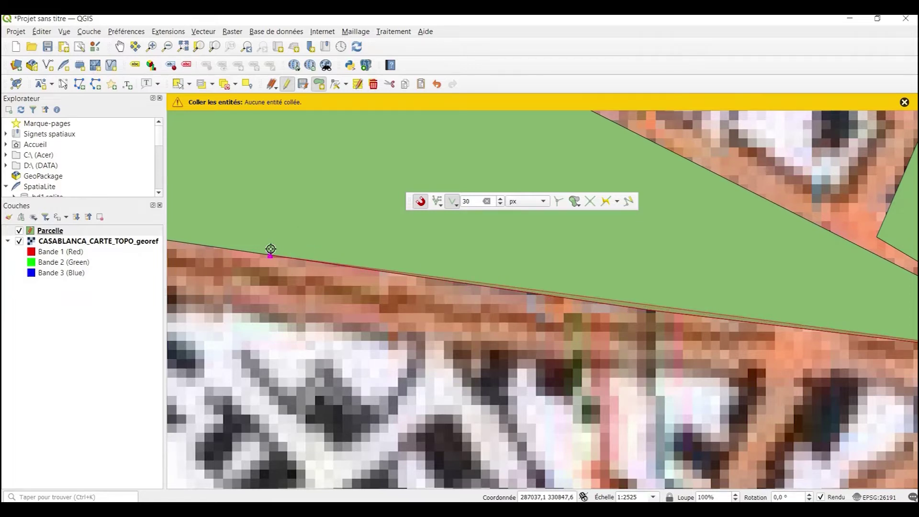
pyautogui.moveTo(270, 245); pyautogui.dragTo(841, 283)
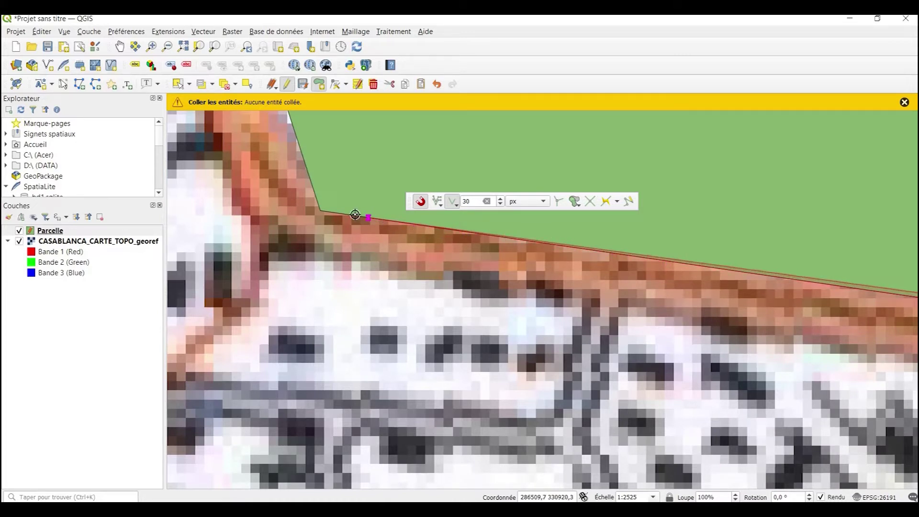
pyautogui.moveTo(308, 216); pyautogui.dragTo(478, 410)
pyautogui.scroll(2, 481, 409)
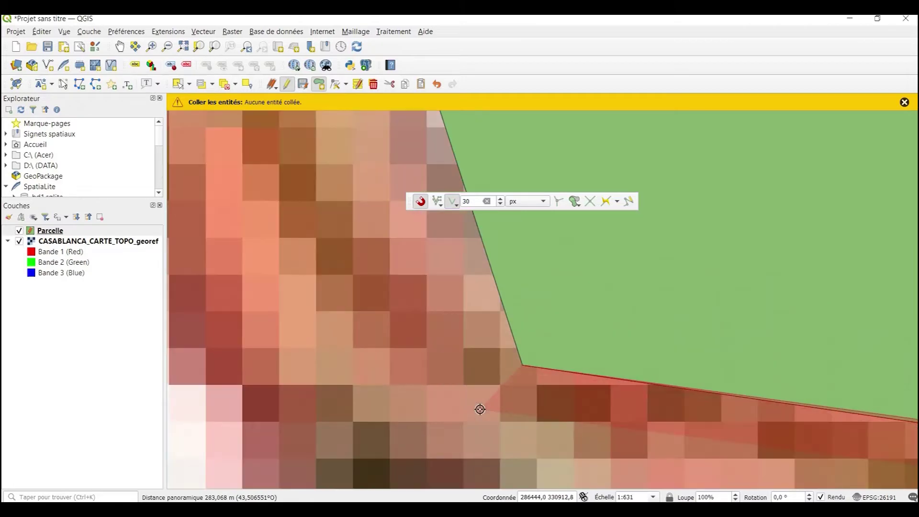
# Step: Continue the new polygon up the western parcel's west side, snapping vertices along the edge to the bend in the boundary
pyautogui.scroll(-6, 459, 362)
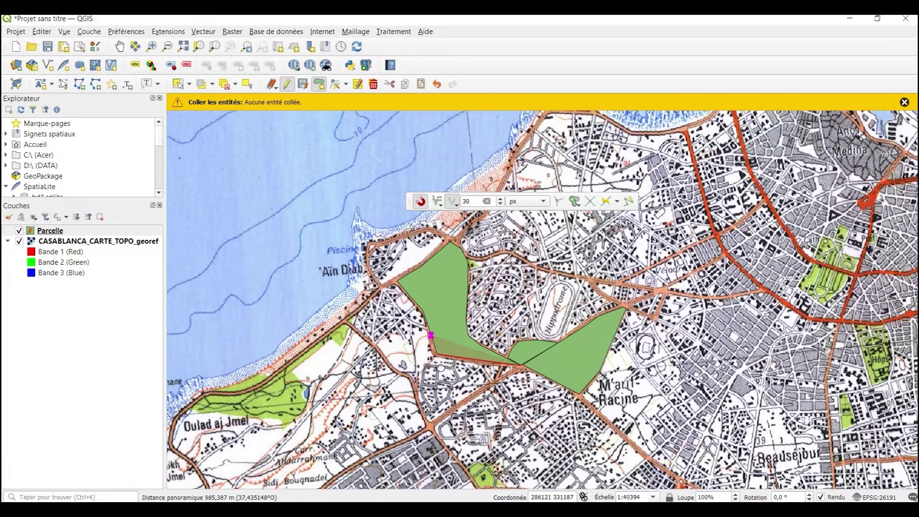
pyautogui.moveTo(440, 367); pyautogui.dragTo(505, 451)
pyautogui.scroll(3, 451, 389)
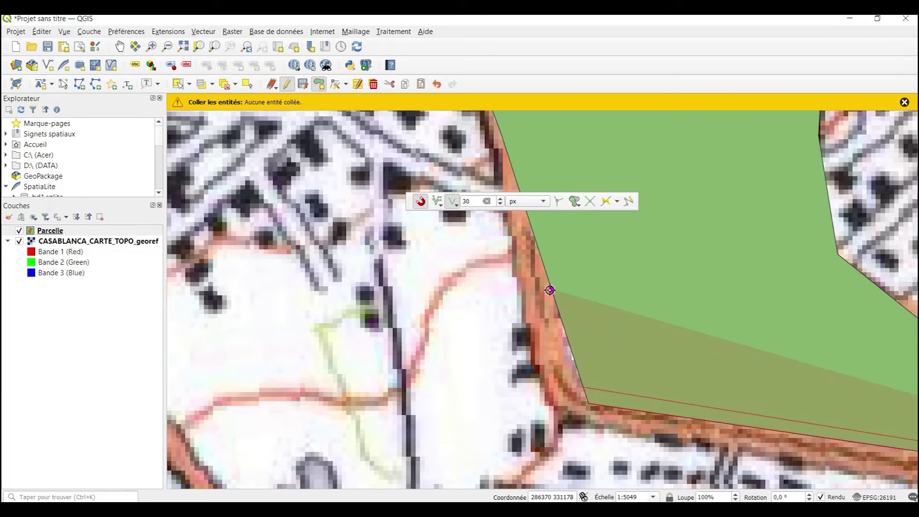
pyautogui.moveTo(546, 286); pyautogui.dragTo(550, 469)
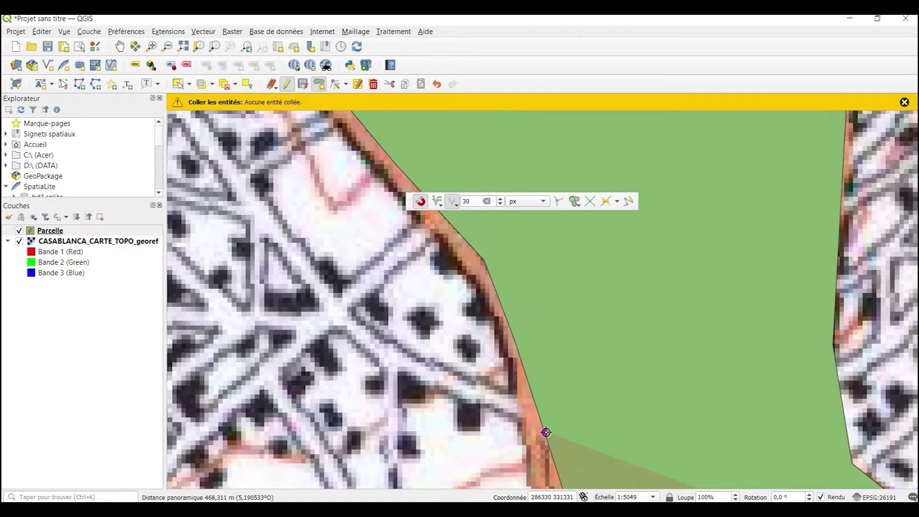
pyautogui.moveTo(518, 351); pyautogui.dragTo(545, 449)
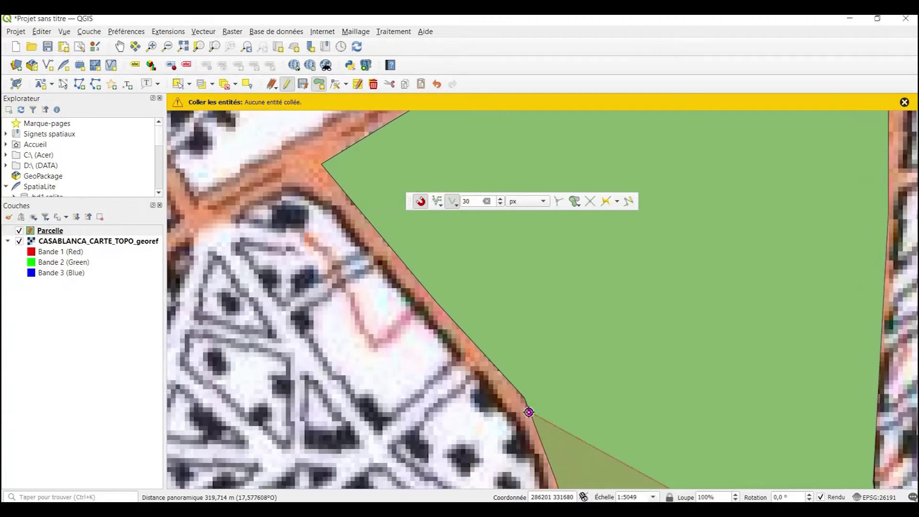
pyautogui.scroll(-1, 527, 412)
pyautogui.scroll(4, 526, 415)
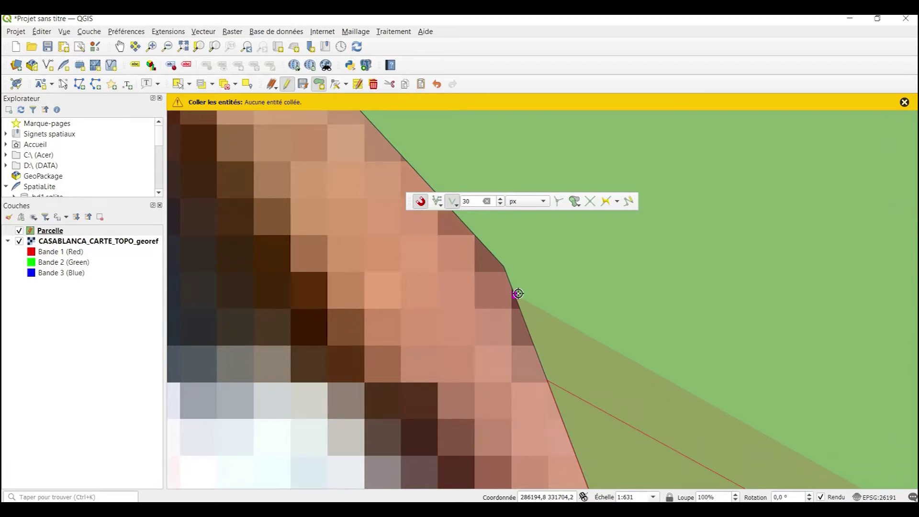
pyautogui.scroll(-3, 507, 269)
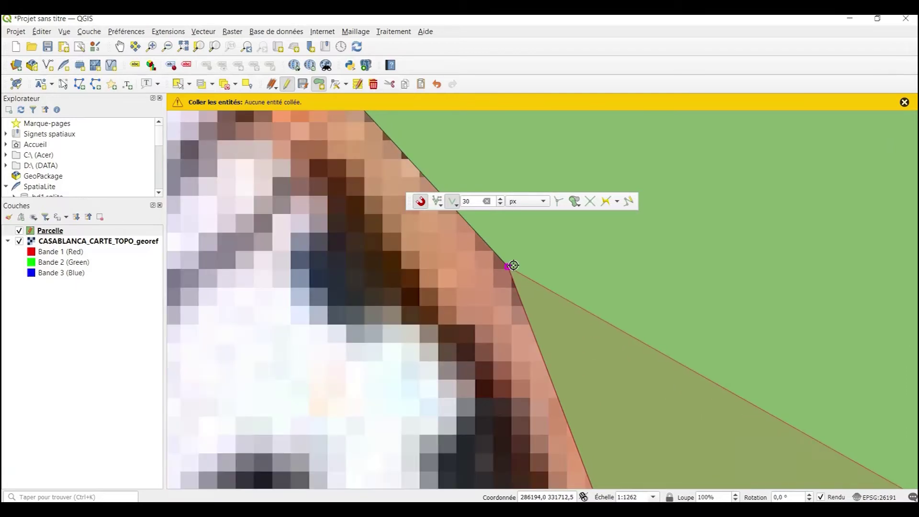
pyautogui.moveTo(499, 273); pyautogui.dragTo(536, 435)
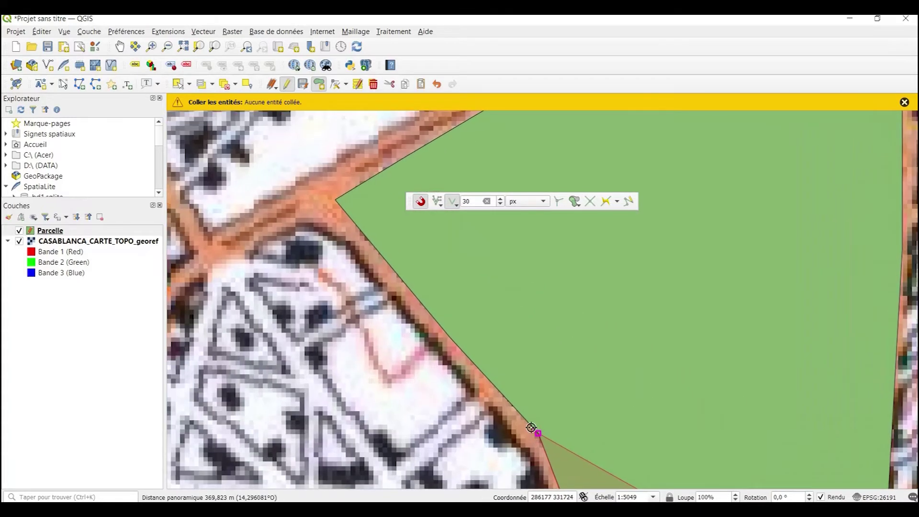
pyautogui.click(528, 424)
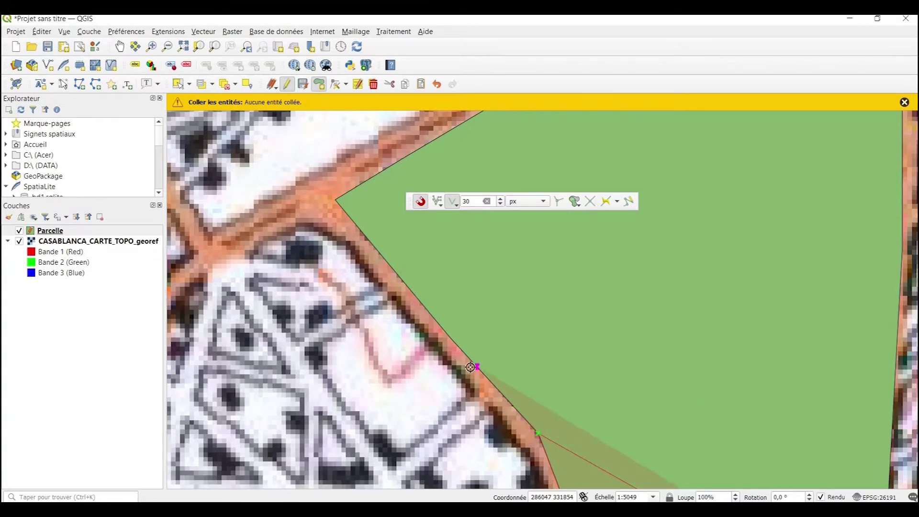
# Step: Continue the new polygon along the western parcel's southwest side, snapping vertices to the edge up to its western corner
pyautogui.scroll(-1, 484, 388)
pyautogui.scroll(3, 492, 404)
pyautogui.scroll(-1, 522, 414)
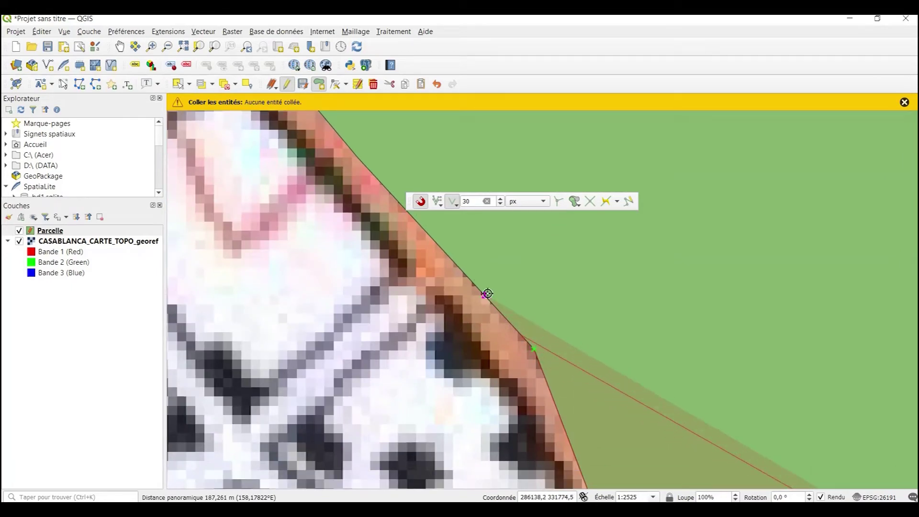
pyautogui.moveTo(431, 241)
pyautogui.mouseDown()
pyautogui.moveTo(495, 336)
pyautogui.moveTo(529, 462)
pyautogui.mouseUp()
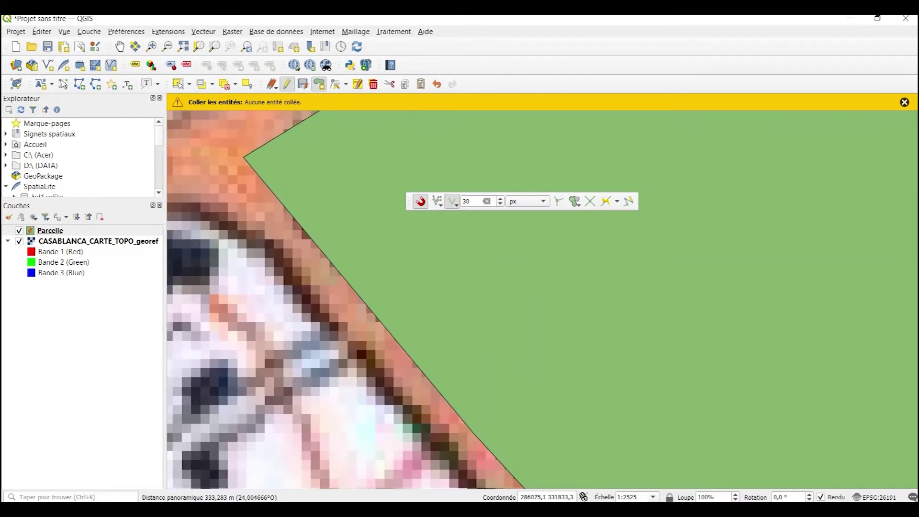
pyautogui.click(478, 432)
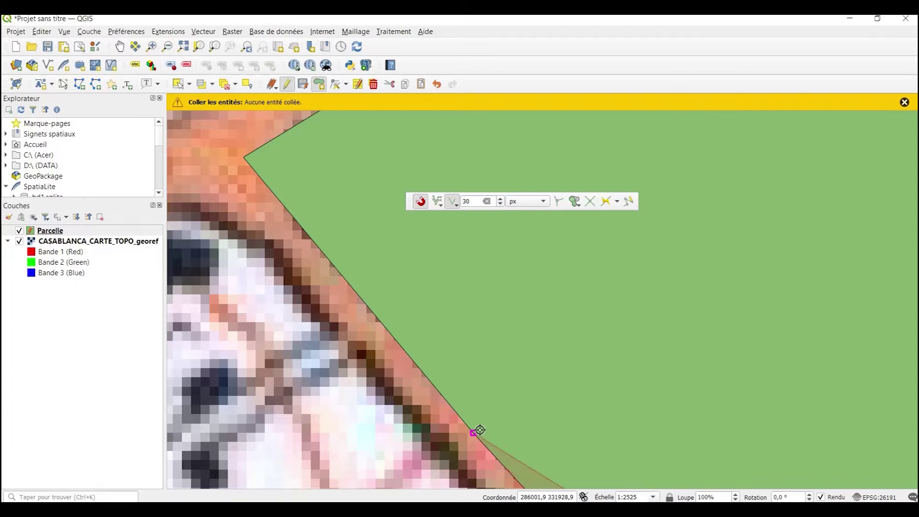
pyautogui.click(375, 312)
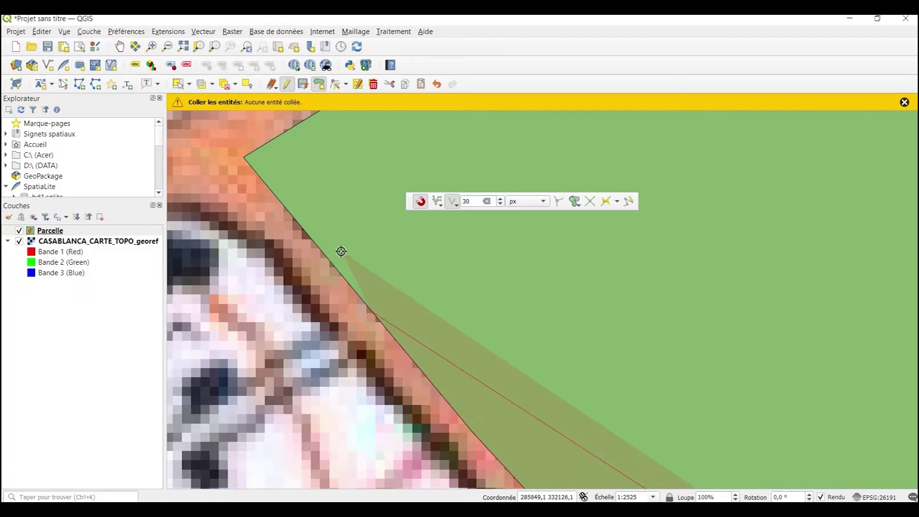
pyautogui.click(336, 268)
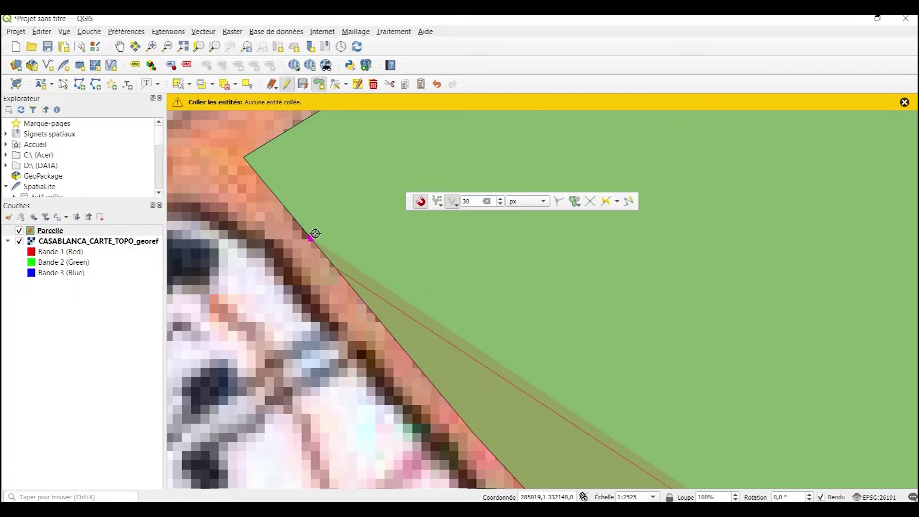
pyautogui.click(246, 157)
# Step: Trace the new polygon's free boundary southwest along the coastal road and down the adjoining road to the large southern road junction
pyautogui.scroll(-4, 254, 156)
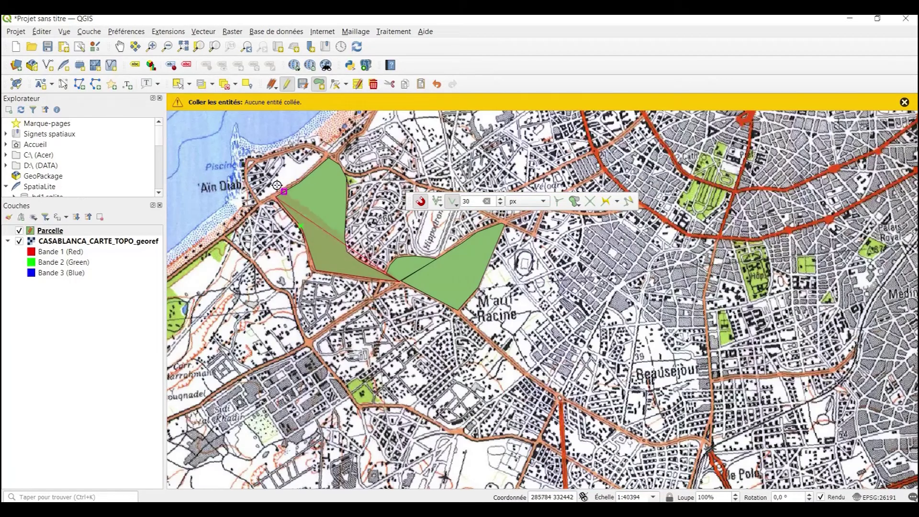
pyautogui.scroll(2, 282, 200)
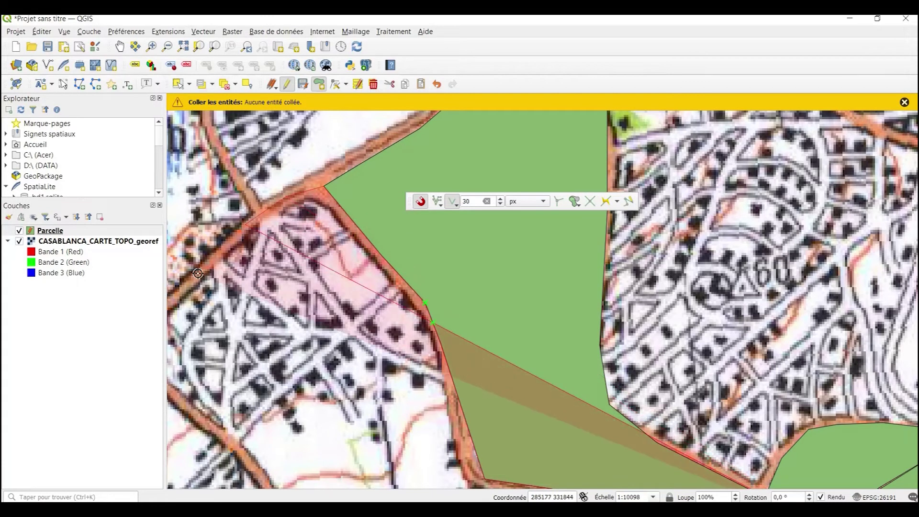
pyautogui.moveTo(199, 274); pyautogui.dragTo(299, 218)
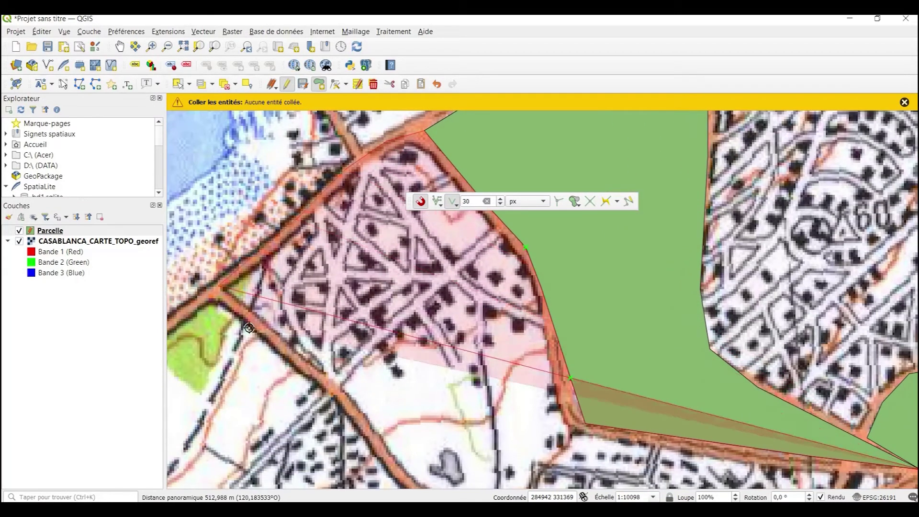
pyautogui.moveTo(269, 336); pyautogui.dragTo(230, 182)
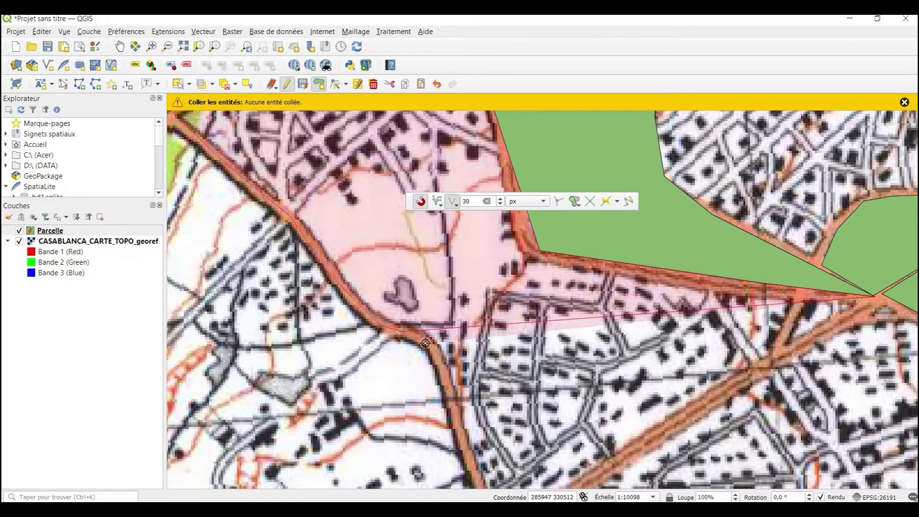
pyautogui.moveTo(437, 360); pyautogui.dragTo(415, 178)
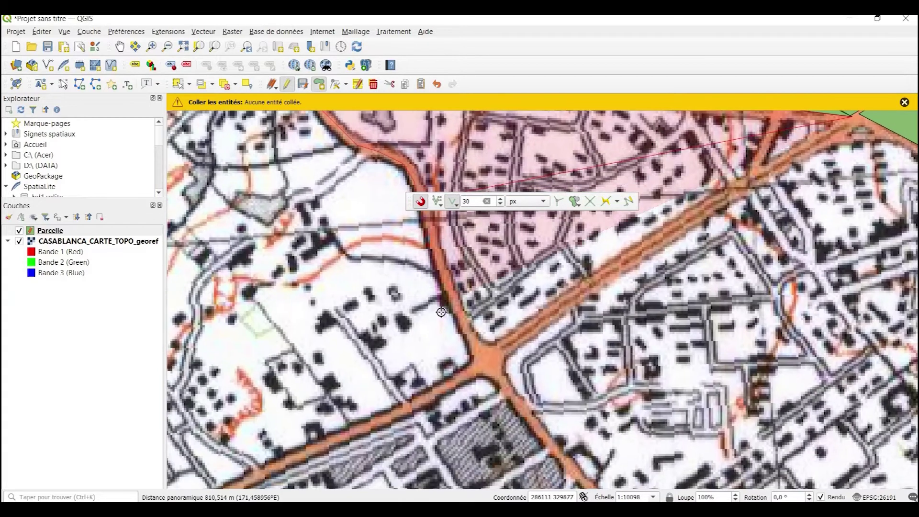
pyautogui.click(477, 346)
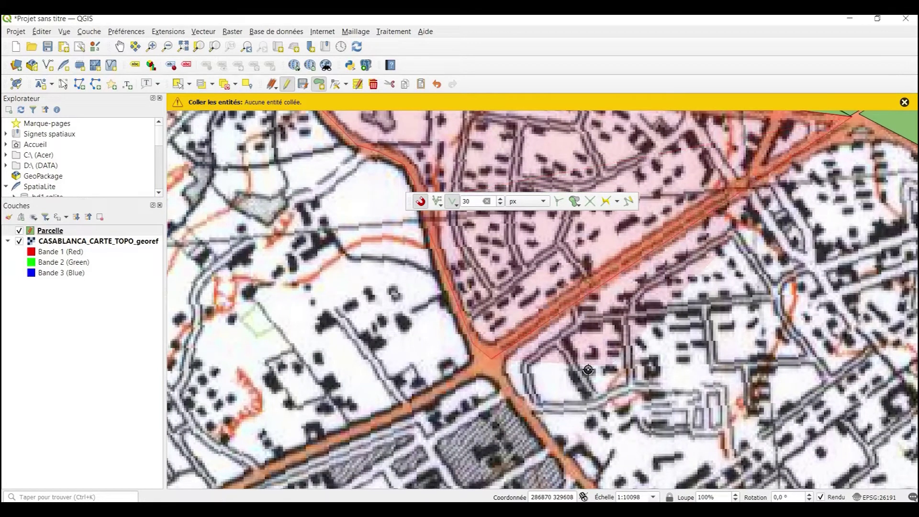
# Step: Finish the new polygon at the southern road junction and save it with the Nom value arcelle4
pyautogui.scroll(2, 612, 355)
pyautogui.scroll(-3, 601, 366)
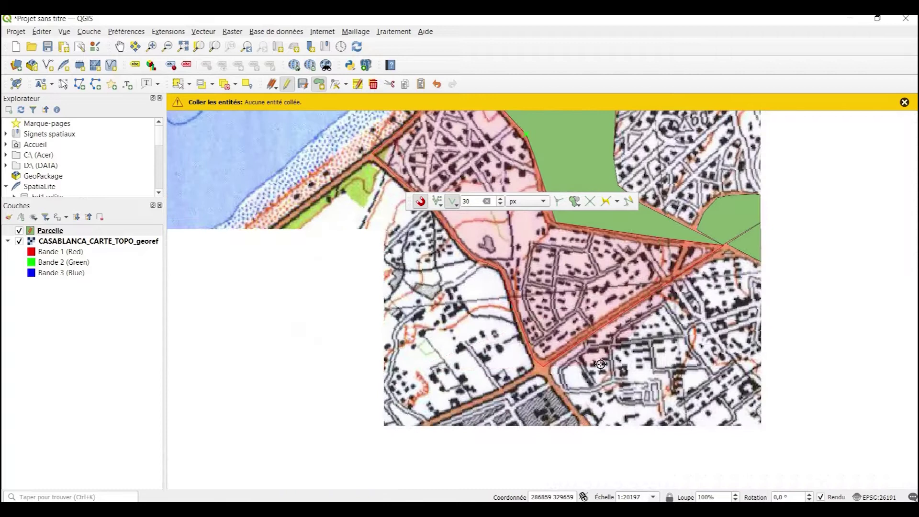
pyautogui.rightClick(394, 374)
pyautogui.click(382, 355)
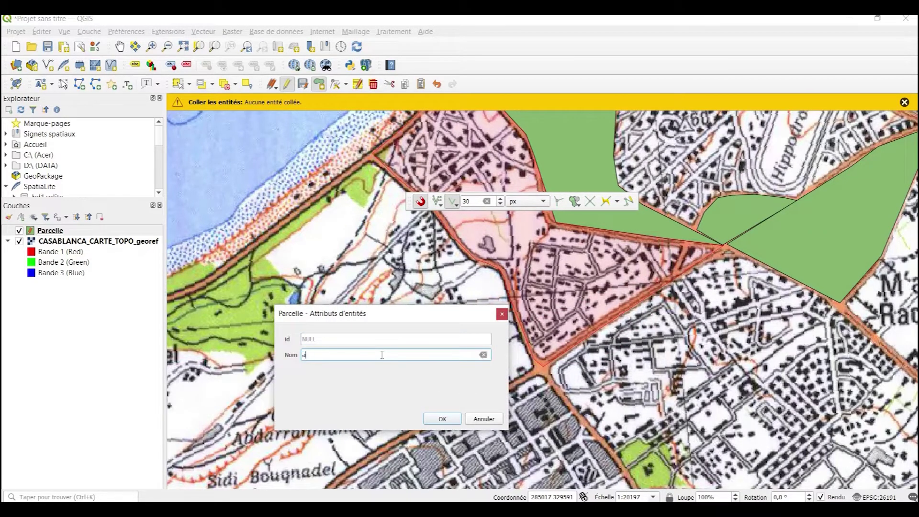
pyautogui.press('Return')
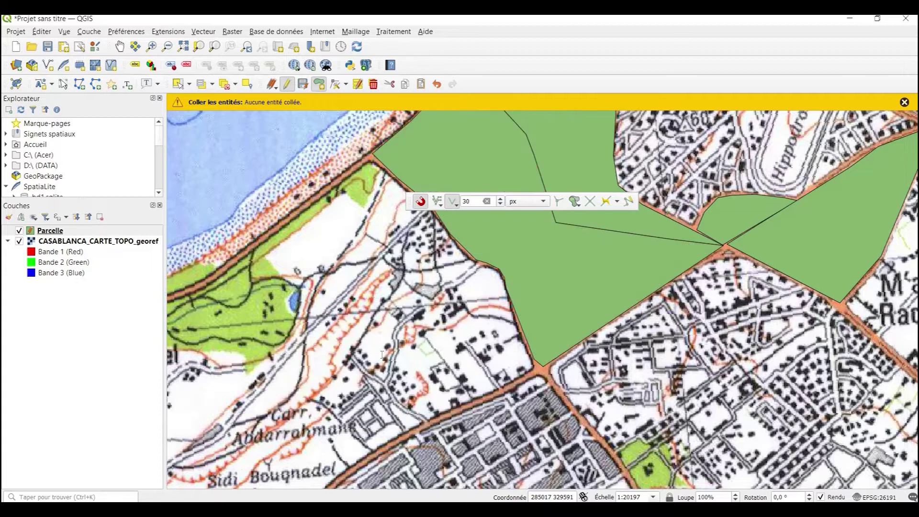
# Step: Examine the shared boundary between the new parcel and the western parcel up close for gaps, moving the snapping toolbar aside
pyautogui.moveTo(555, 293); pyautogui.dragTo(506, 375)
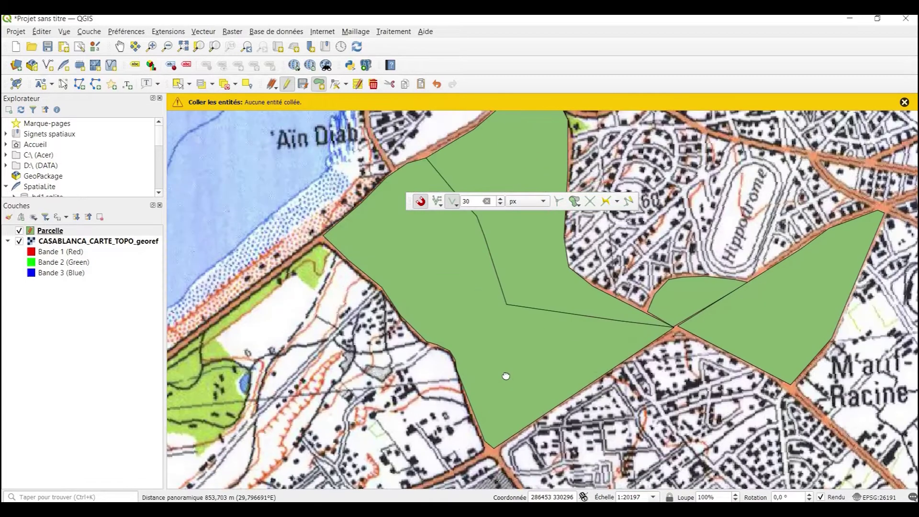
pyautogui.moveTo(625, 352); pyautogui.dragTo(564, 392)
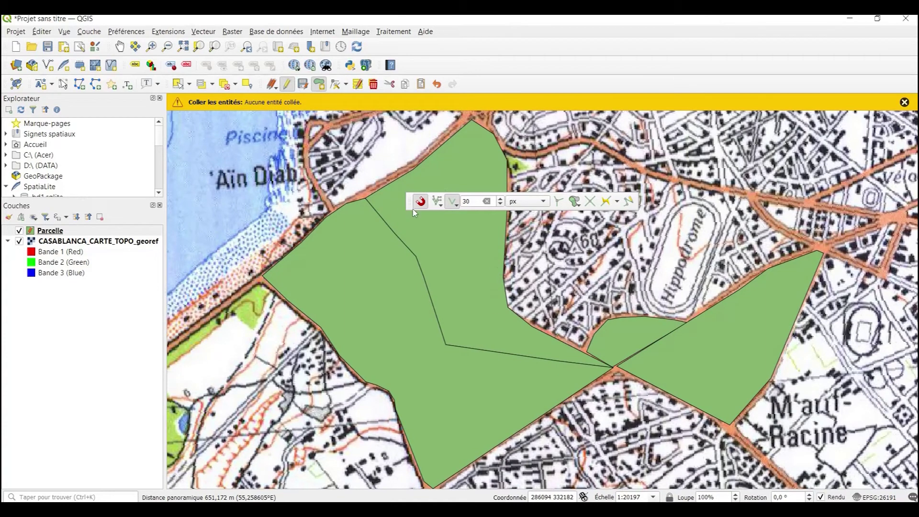
pyautogui.moveTo(419, 211); pyautogui.dragTo(532, 425)
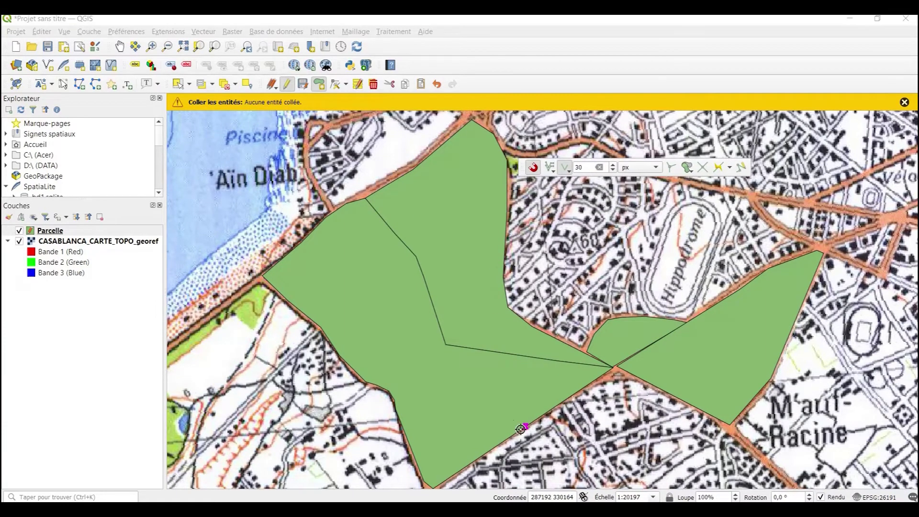
pyautogui.scroll(9, 501, 378)
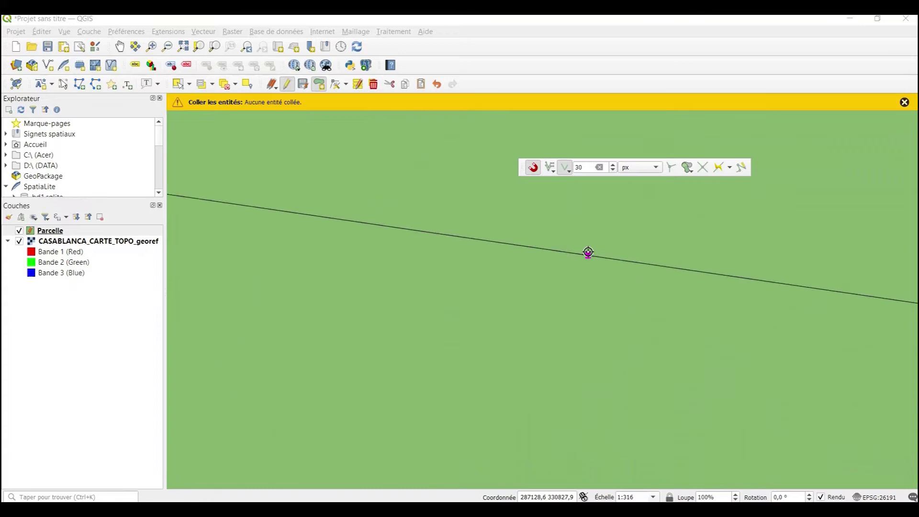
pyautogui.scroll(-4, 588, 252)
pyautogui.scroll(-5, 589, 252)
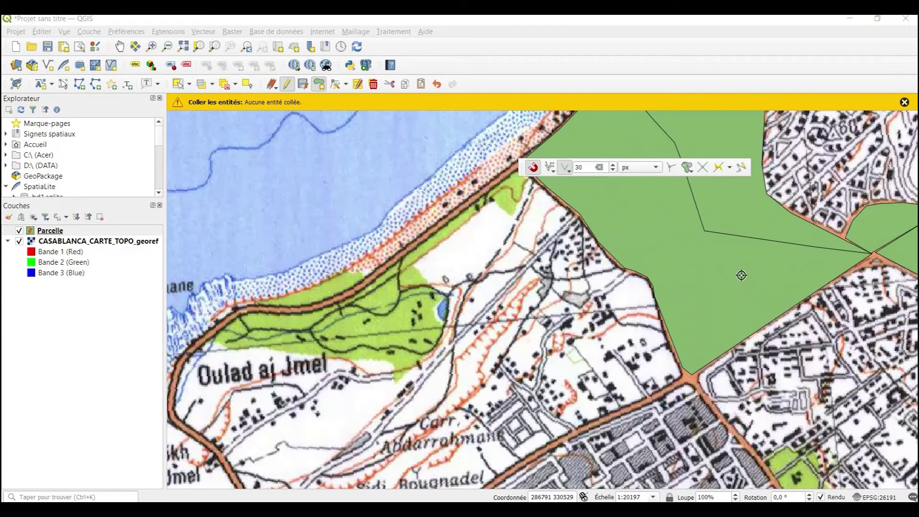
pyautogui.moveTo(741, 275); pyautogui.dragTo(521, 324)
pyautogui.moveTo(489, 271); pyautogui.dragTo(456, 348)
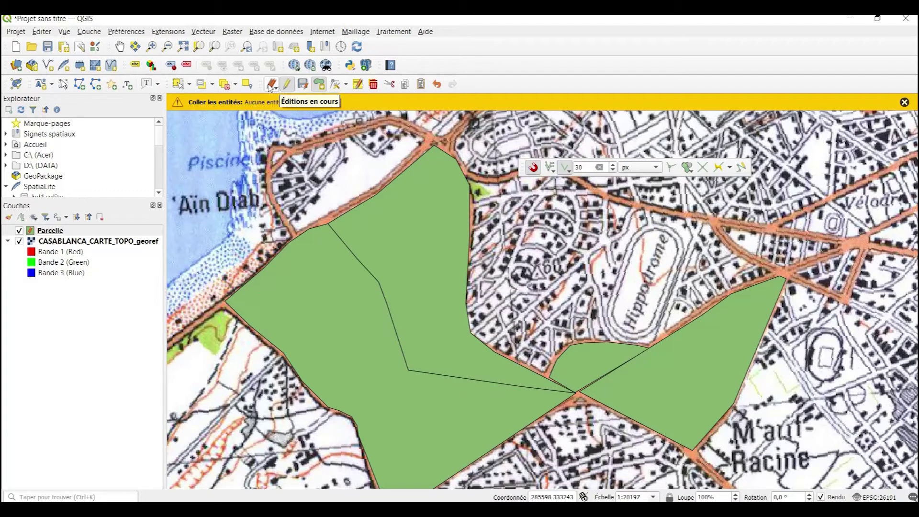
# Step: Save the Parcelle layer edits, switch its edit mode off and reactivate it
pyautogui.click(301, 87)
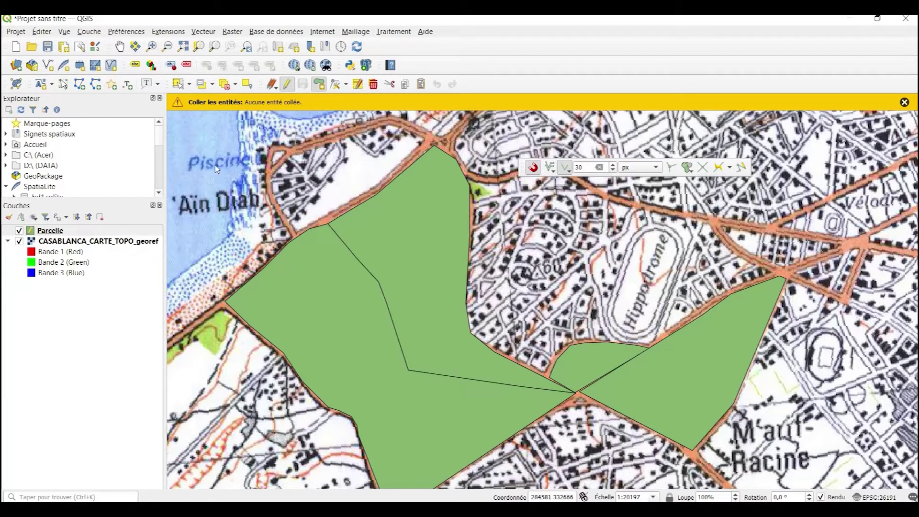
pyautogui.click(287, 84)
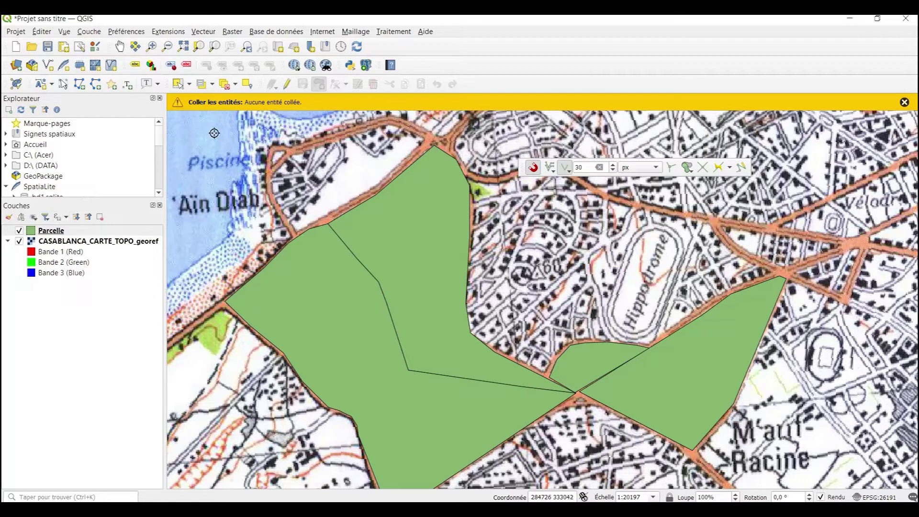
pyautogui.click(287, 86)
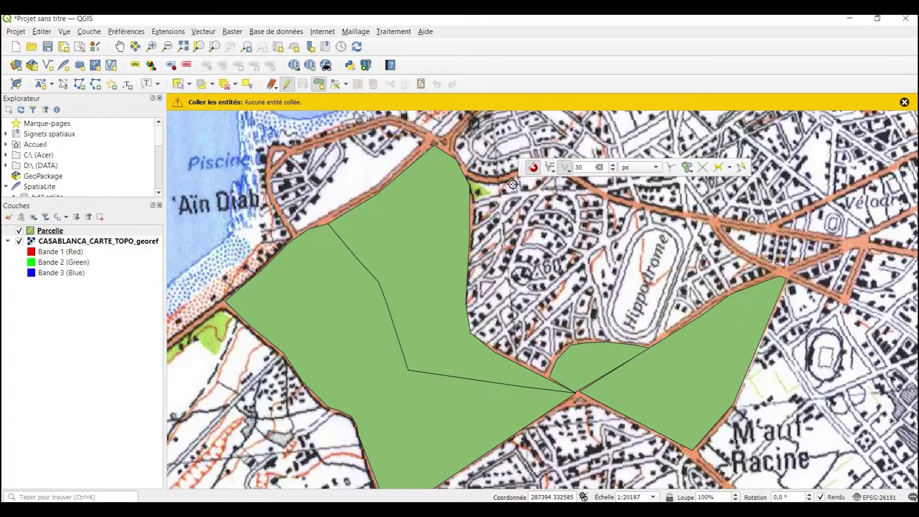
# Step: Dock the Accrochage toolbar beside the digitizing tools and display the Attributs toolbar
pyautogui.moveTo(523, 167); pyautogui.dragTo(470, 86)
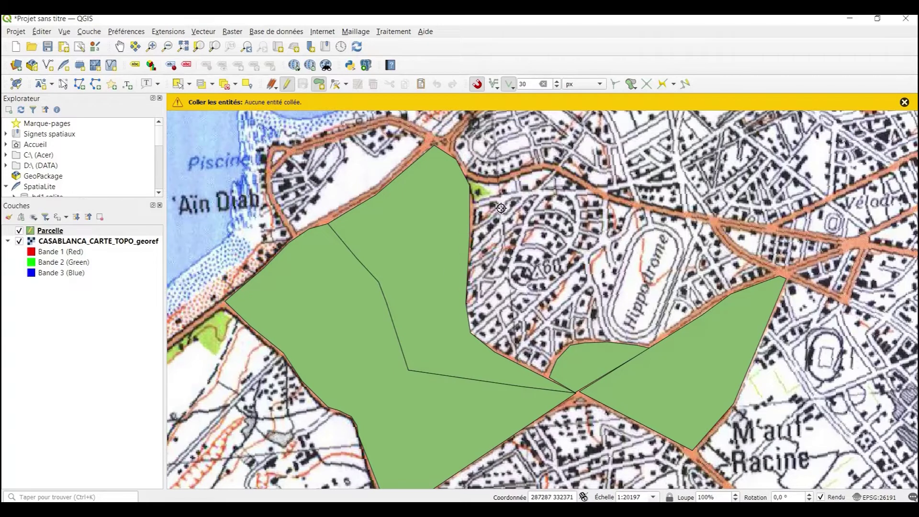
pyautogui.rightClick(52, 231)
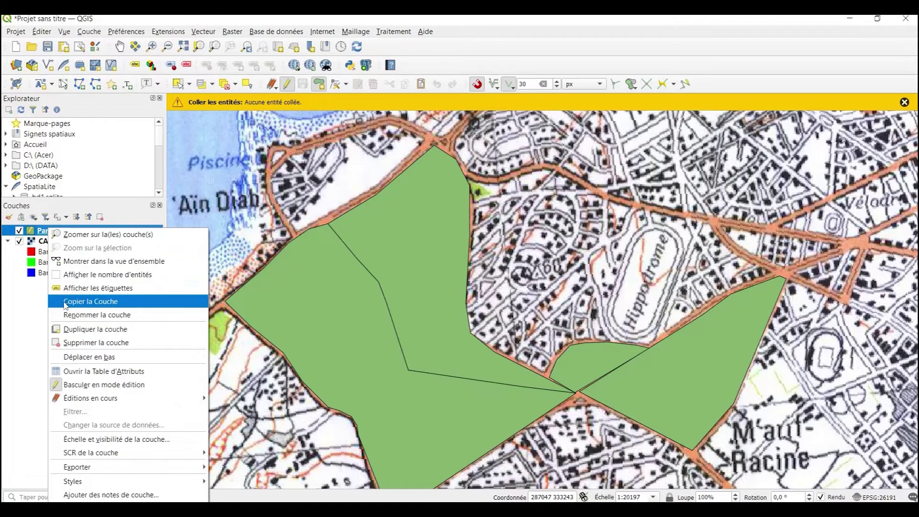
pyautogui.click(30, 326)
pyautogui.rightClick(486, 54)
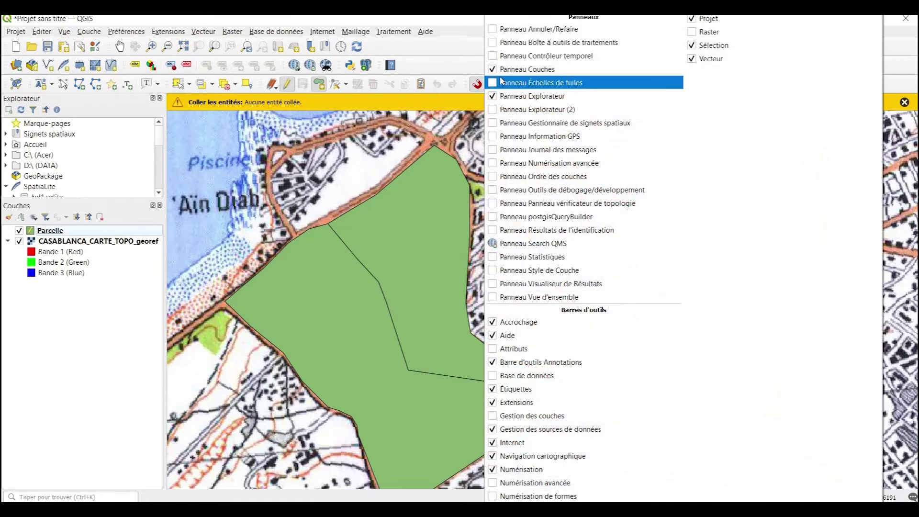
pyautogui.click(494, 352)
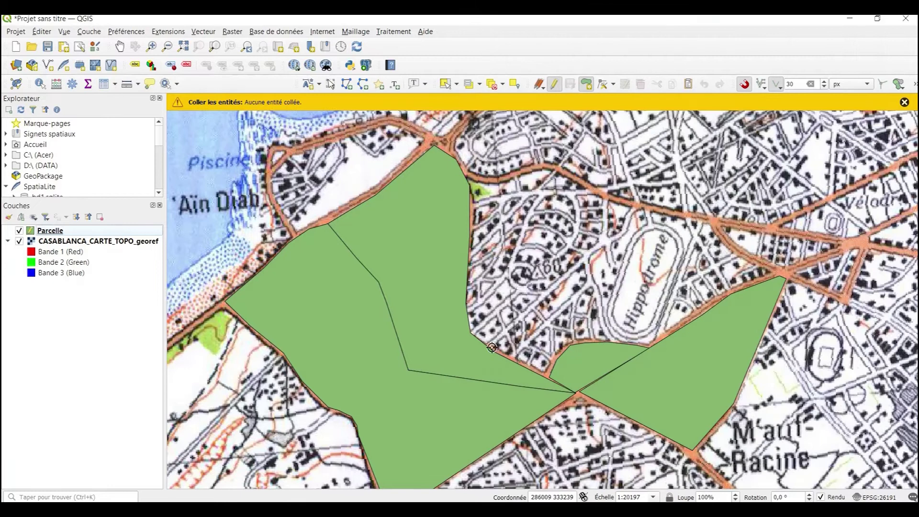
# Step: Open the field calculator for the Parcelle layer and set it to update the existing id field
pyautogui.click(56, 84)
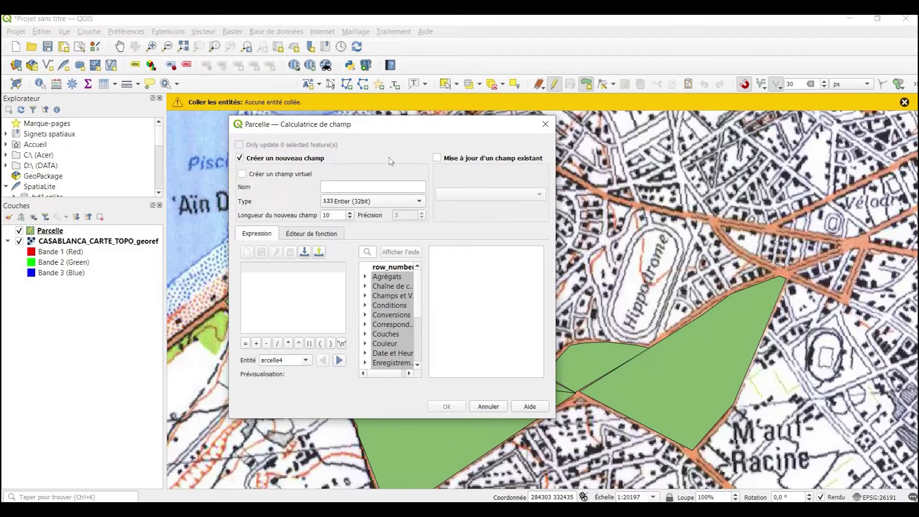
pyautogui.click(437, 159)
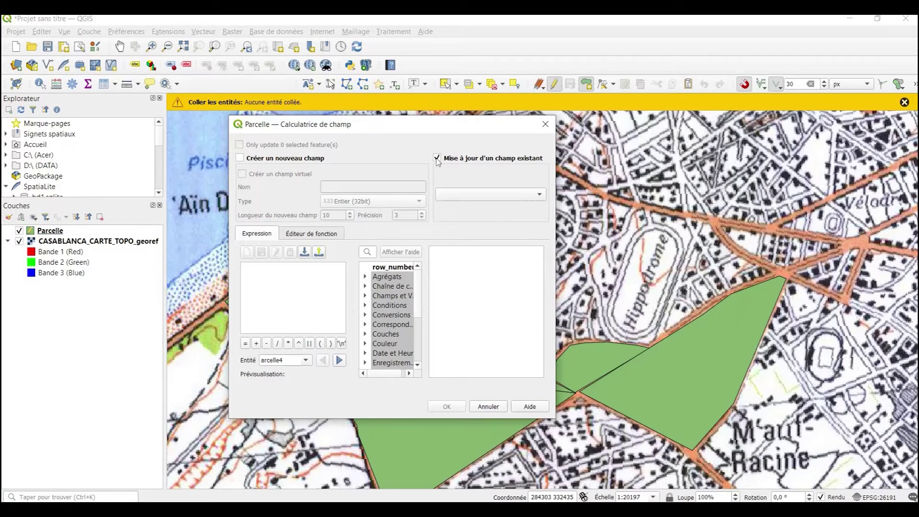
pyautogui.click(474, 194)
pyautogui.click(471, 200)
# Step: Calculate the id field with the $id function for all parcels and open the Parcelle attribute table
pyautogui.scroll(-2, 385, 323)
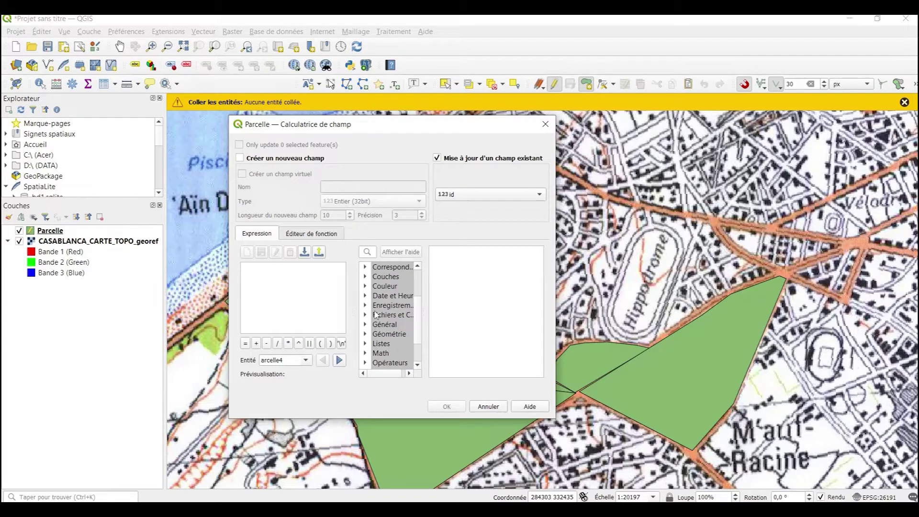
pyautogui.click(368, 306)
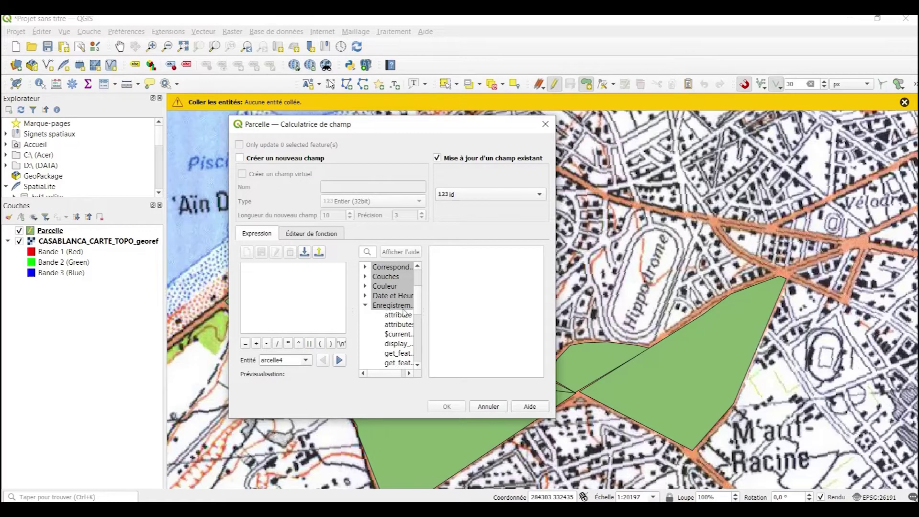
pyautogui.scroll(-1, 409, 311)
pyautogui.doubleClick(390, 344)
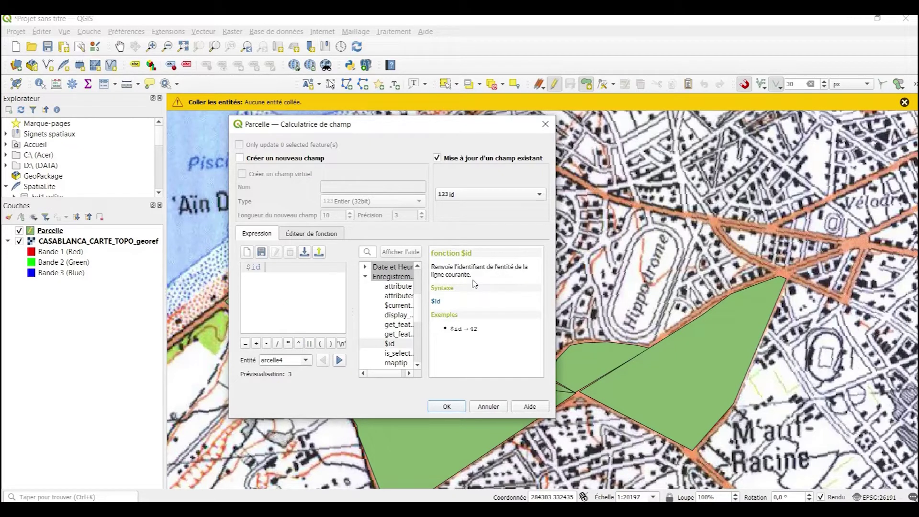
pyautogui.click(447, 407)
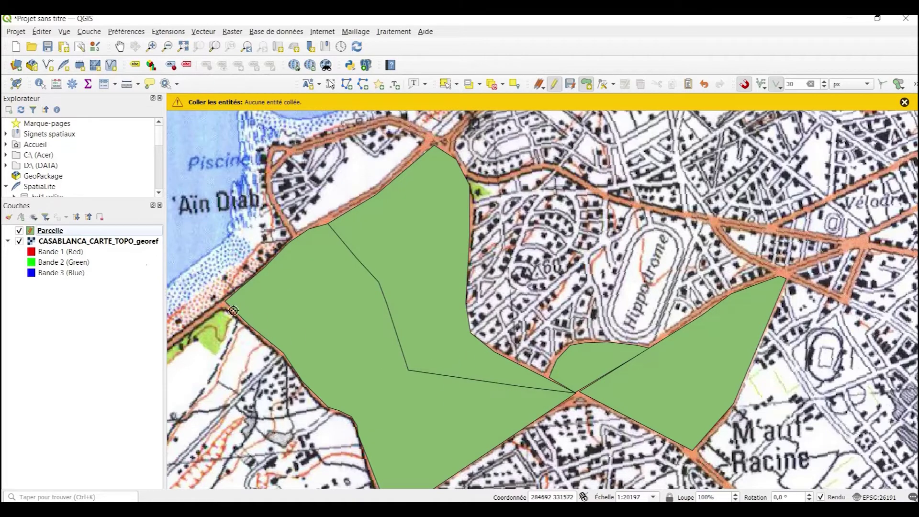
pyautogui.rightClick(50, 234)
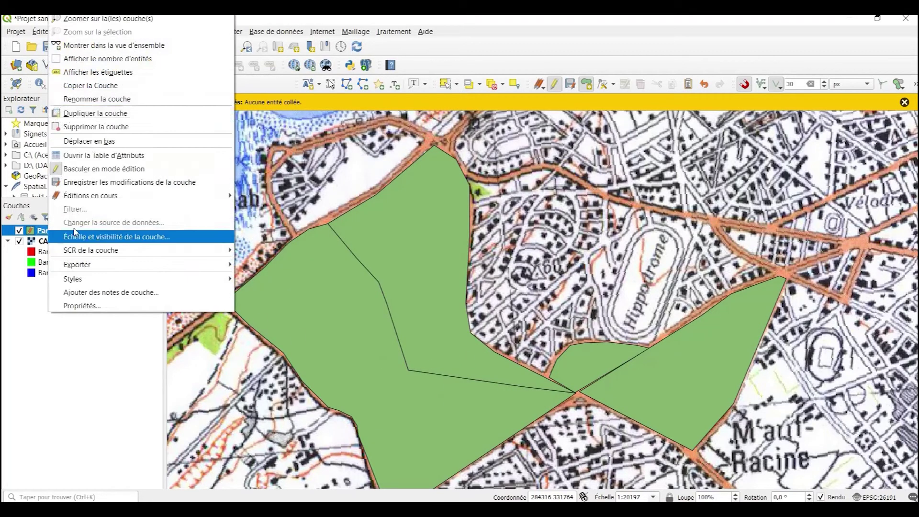
pyautogui.click(101, 156)
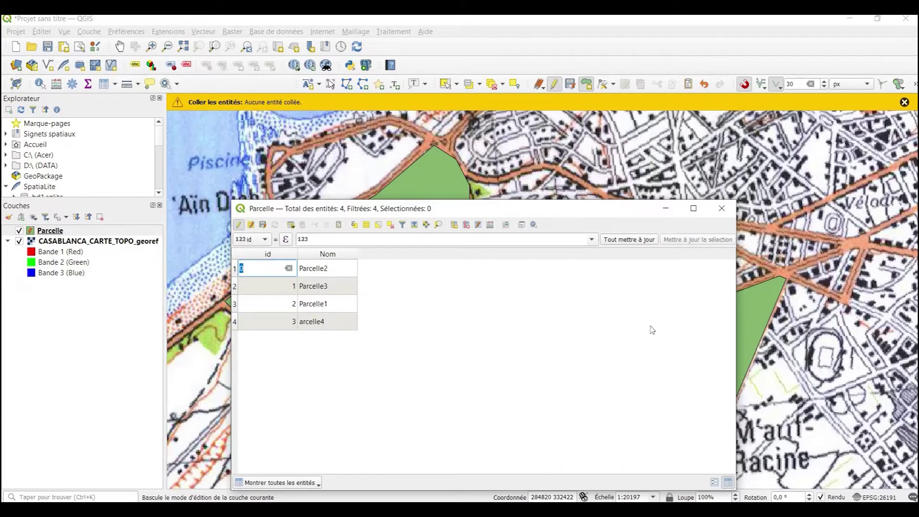
# Step: Close the Parcelle attribute table and display the Numérisation de formes toolbar
pyautogui.click(722, 208)
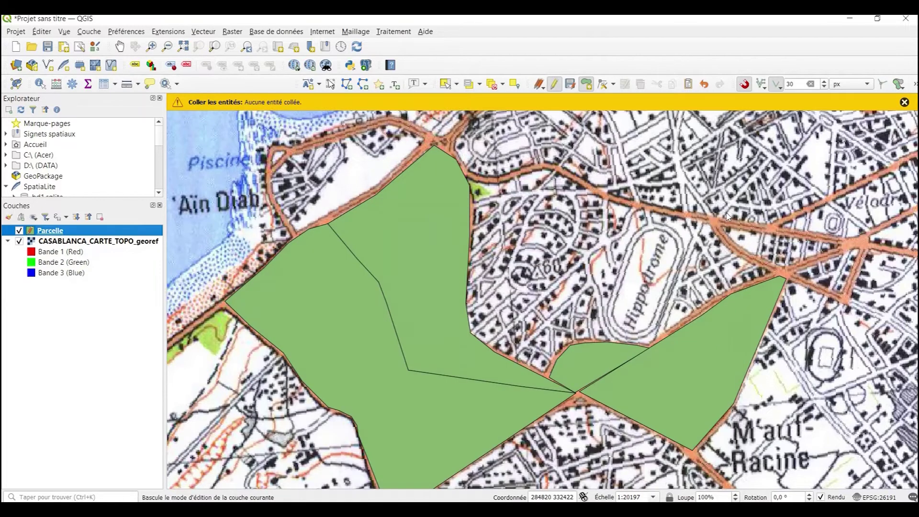
pyautogui.click(573, 87)
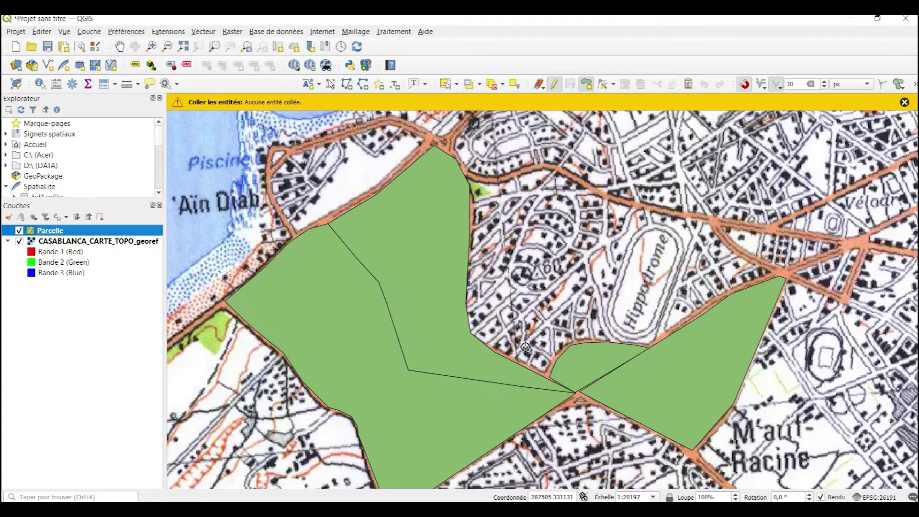
pyautogui.scroll(-1, 532, 343)
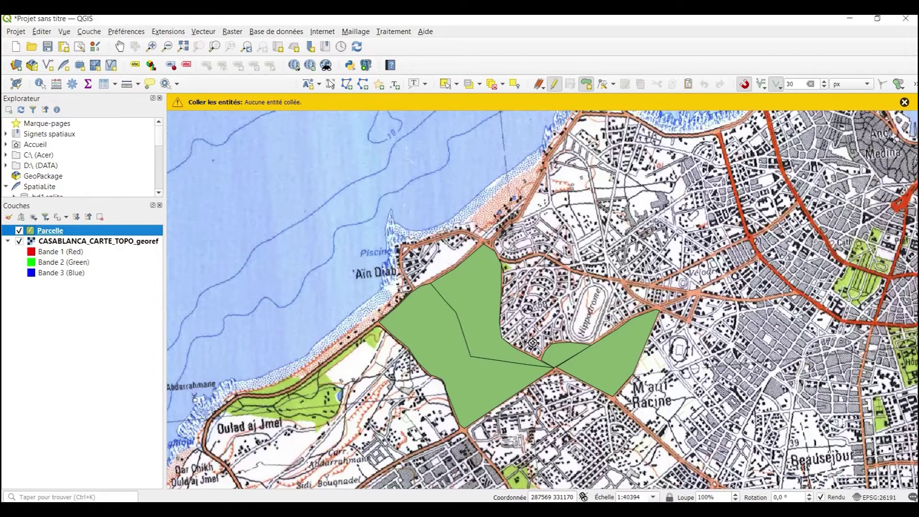
pyautogui.moveTo(574, 290); pyautogui.dragTo(513, 308)
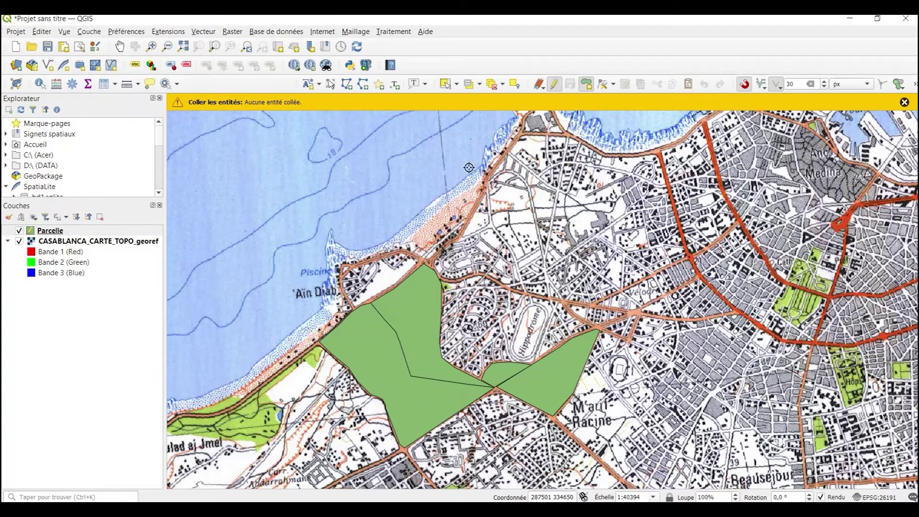
pyautogui.rightClick(508, 51)
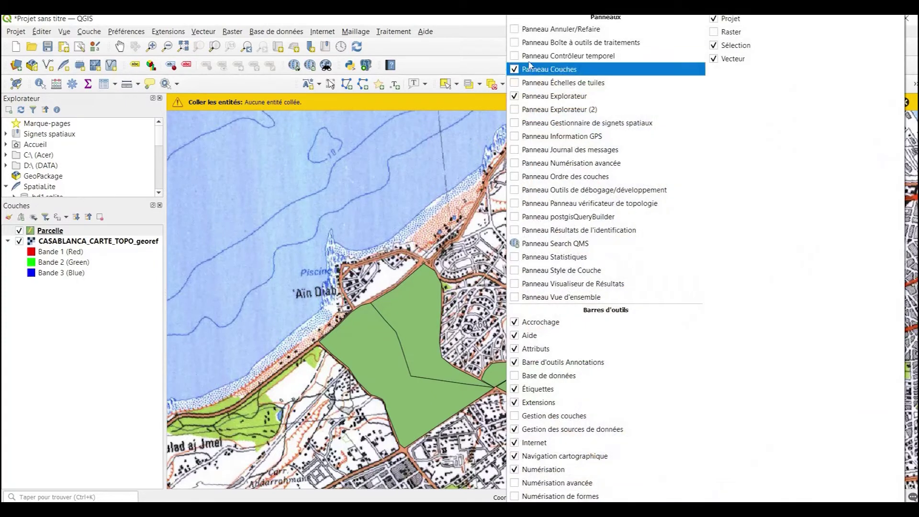
pyautogui.click(516, 498)
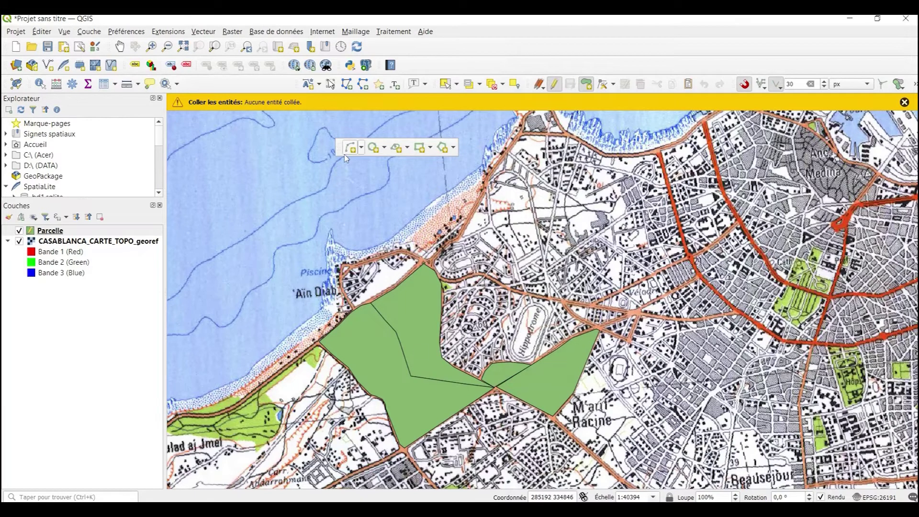
# Step: Draw a circular polygon in the Parcelle layer north of the Hippodrome and accept its attribute form
pyautogui.click(374, 147)
pyautogui.click(589, 244)
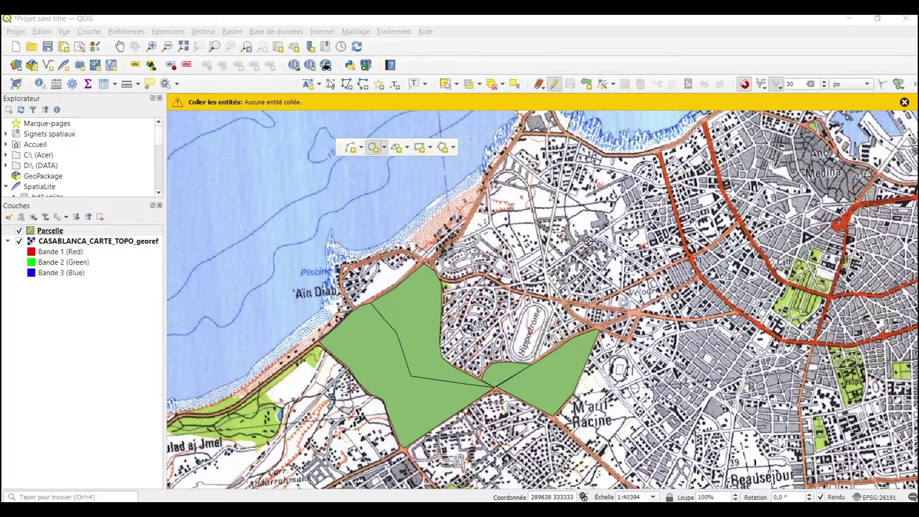
pyautogui.click(541, 246)
pyautogui.click(443, 437)
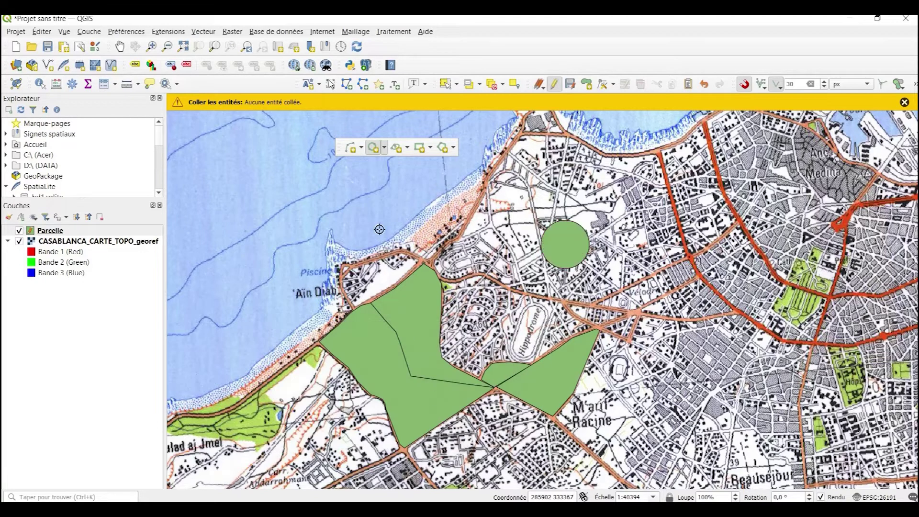
# Step: Draw an elongated, diagonal ellipse polygon east of the circle, rising toward the Medina, and accept its attribute form
pyautogui.click(397, 147)
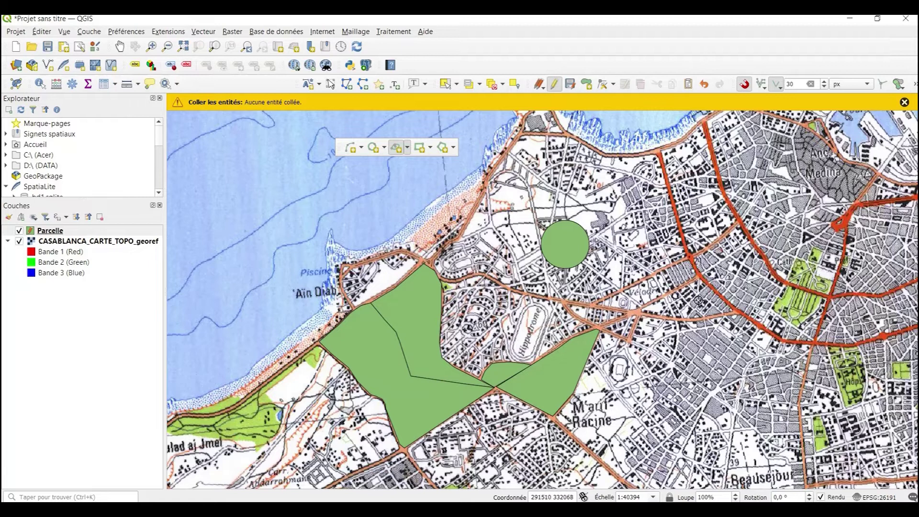
pyautogui.click(659, 288)
pyautogui.click(783, 216)
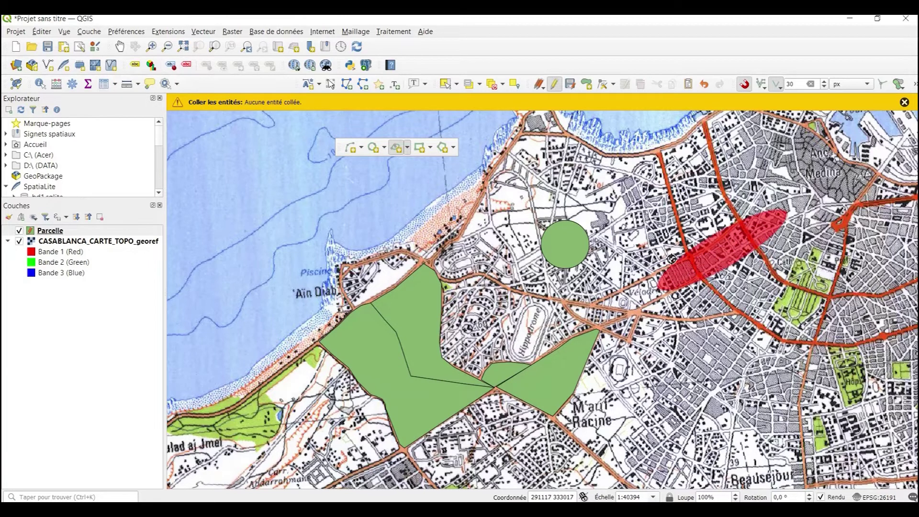
pyautogui.rightClick(670, 260)
pyautogui.click(443, 456)
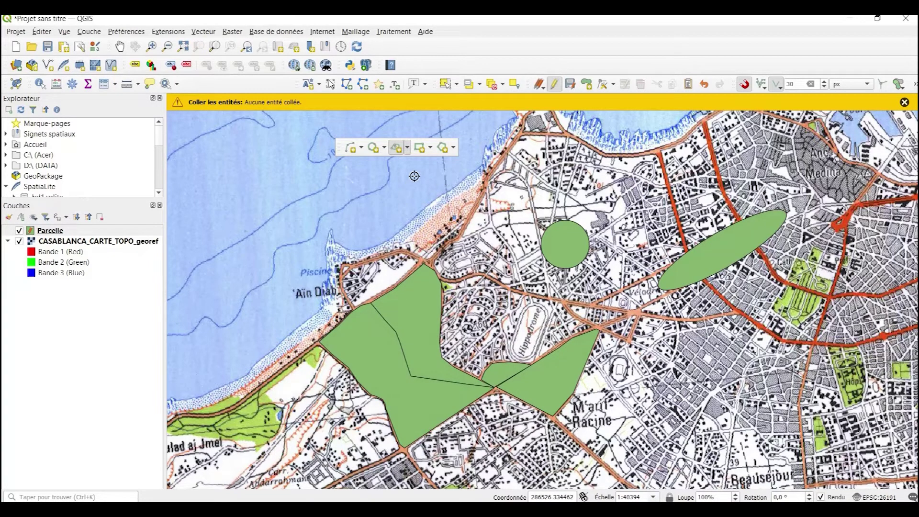
# Step: Draw a nearly square rectangle polygon northeast of the circle and accept its attribute form
pyautogui.click(419, 147)
pyautogui.click(632, 178)
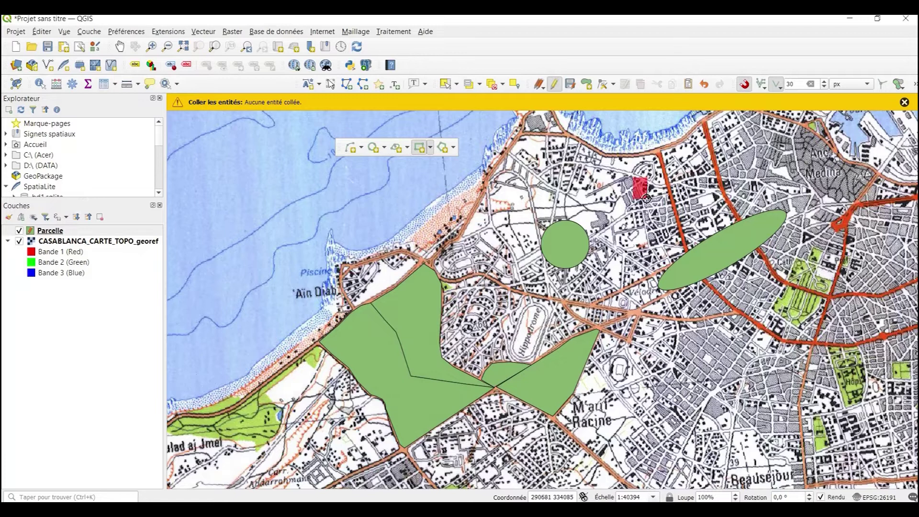
pyautogui.rightClick(694, 233)
pyautogui.click(444, 474)
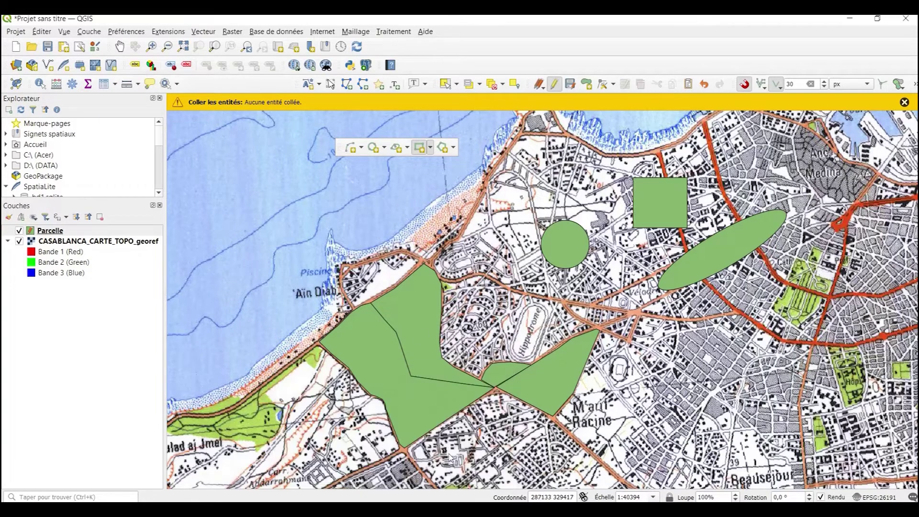
# Step: Draw a regular 6-sided polygon south of the ellipse, near M'arif Racine, and accept its attribute form
pyautogui.click(443, 149)
pyautogui.click(663, 343)
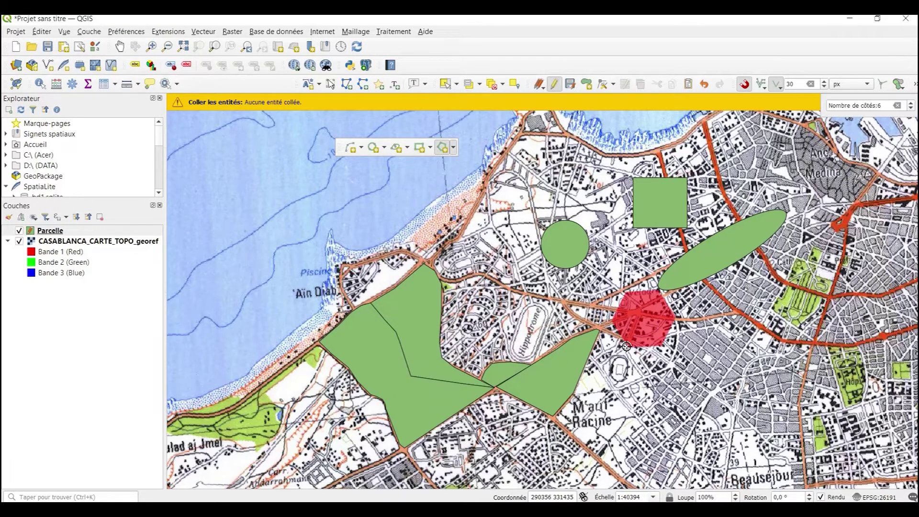
pyautogui.click(662, 317)
pyautogui.click(434, 492)
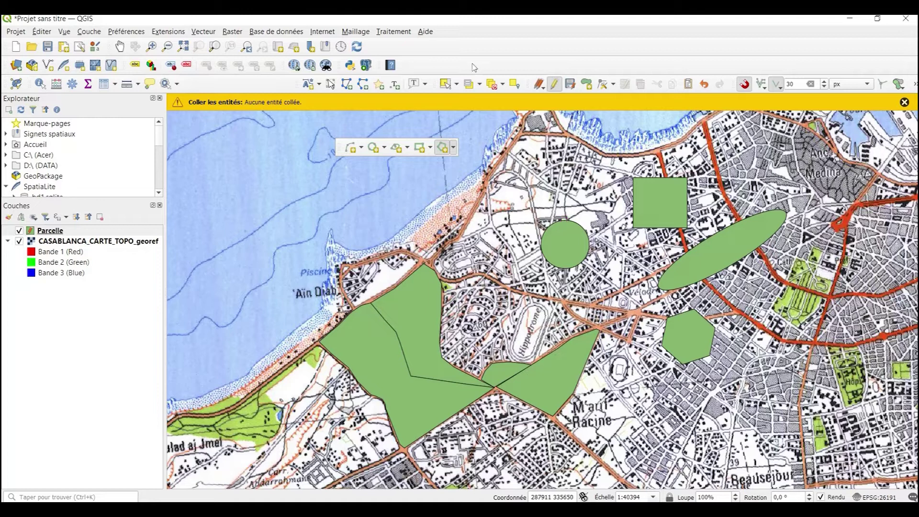
# Step: Display the Numérisation avancée toolbar over the map and dock the Numérisation de formes toolbar with the other toolbars
pyautogui.rightClick(481, 90)
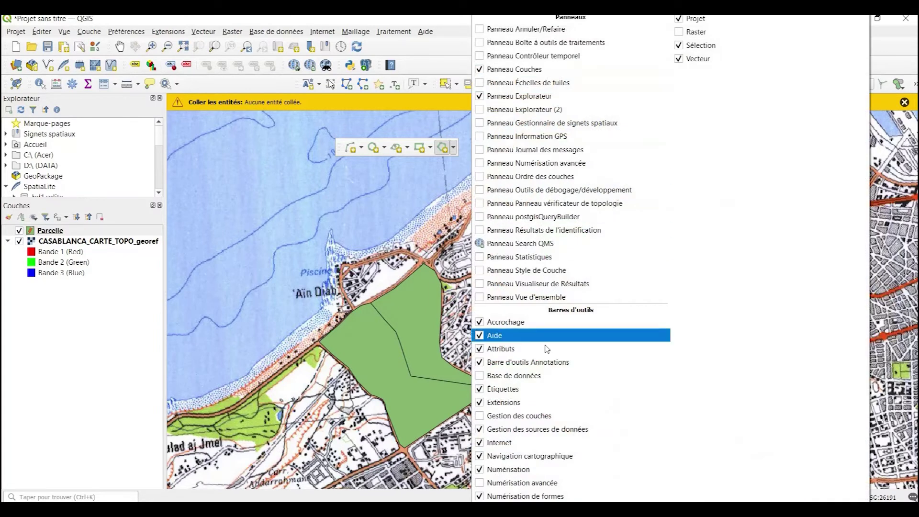
pyautogui.click(480, 486)
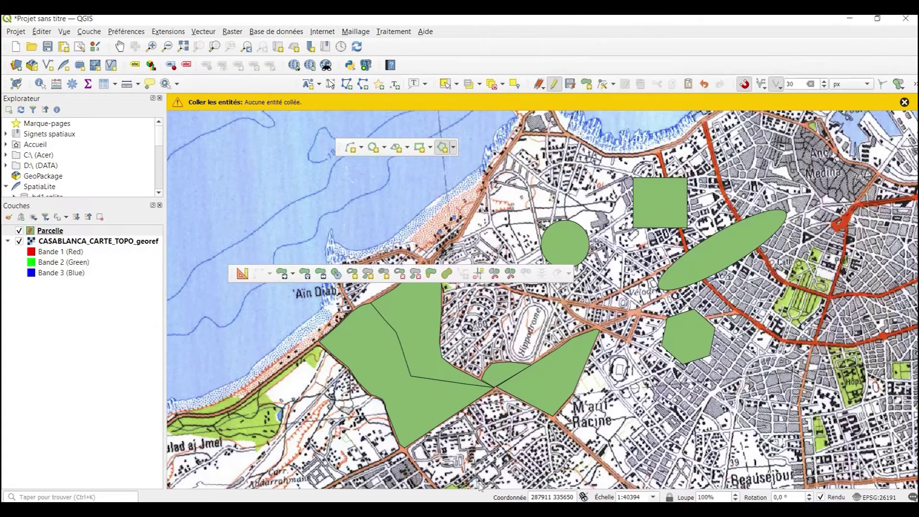
pyautogui.moveTo(233, 274); pyautogui.dragTo(287, 190)
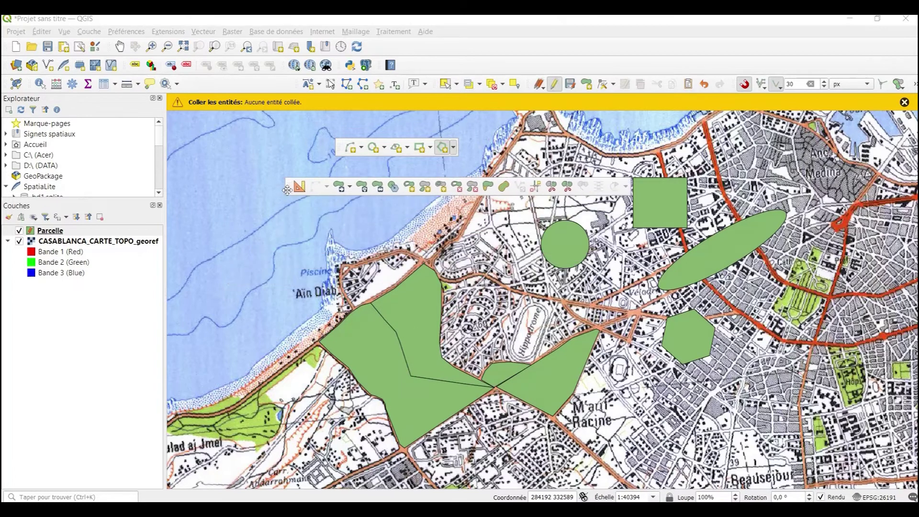
pyautogui.moveTo(340, 147); pyautogui.dragTo(194, 84)
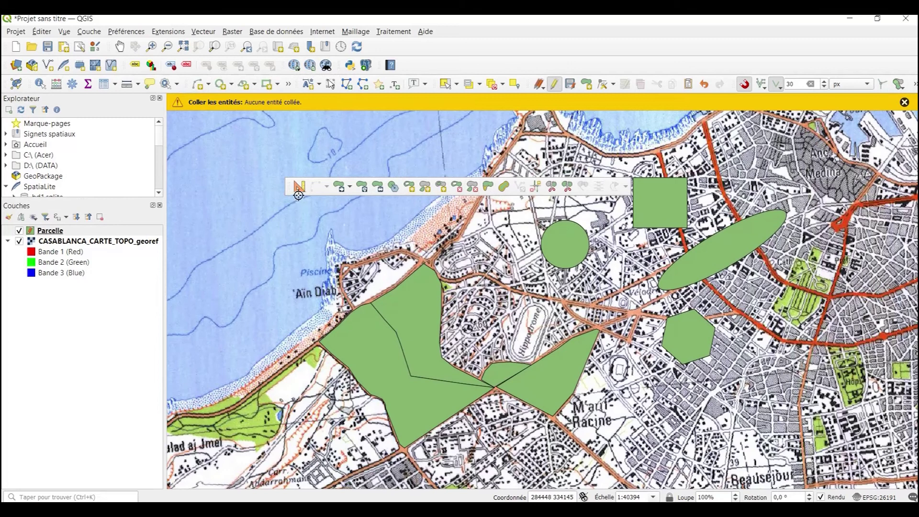
pyautogui.moveTo(287, 187); pyautogui.dragTo(216, 150)
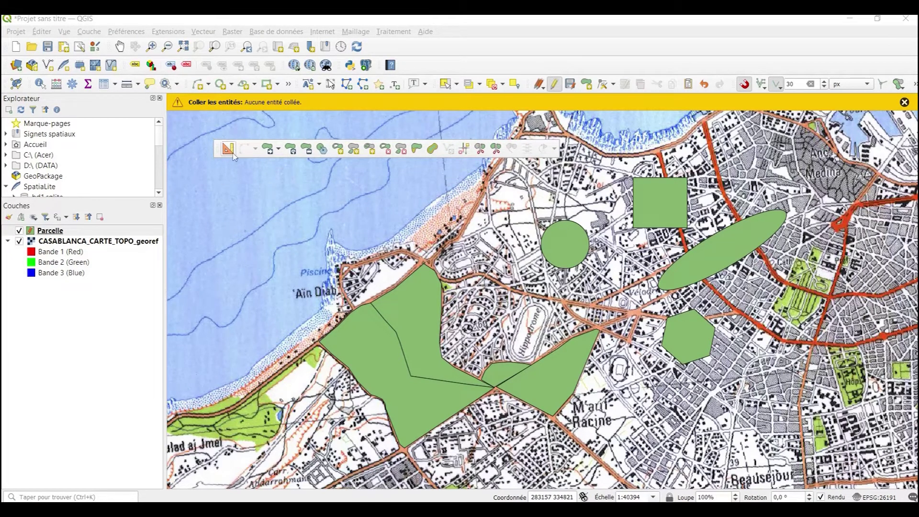
# Step: Move the circular polygon slightly northeast of where it was drawn, using the Move Feature tool
pyautogui.click(268, 149)
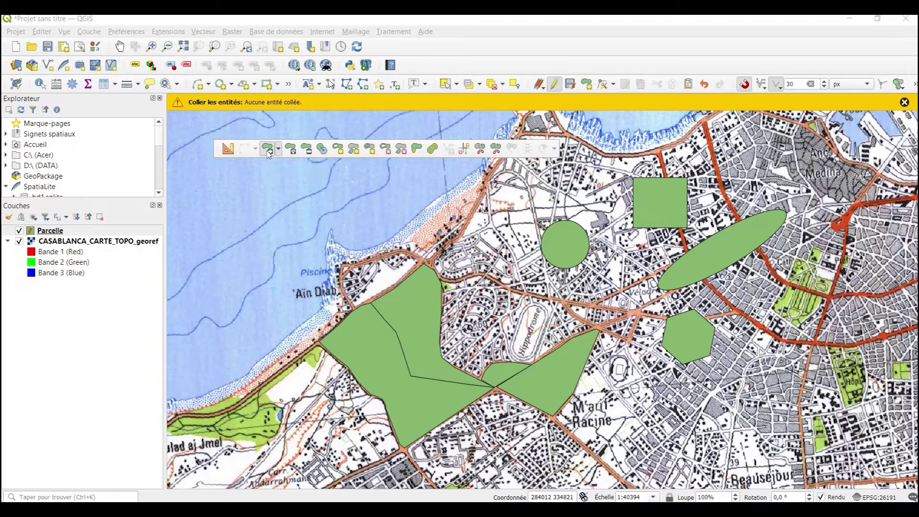
pyautogui.click(563, 242)
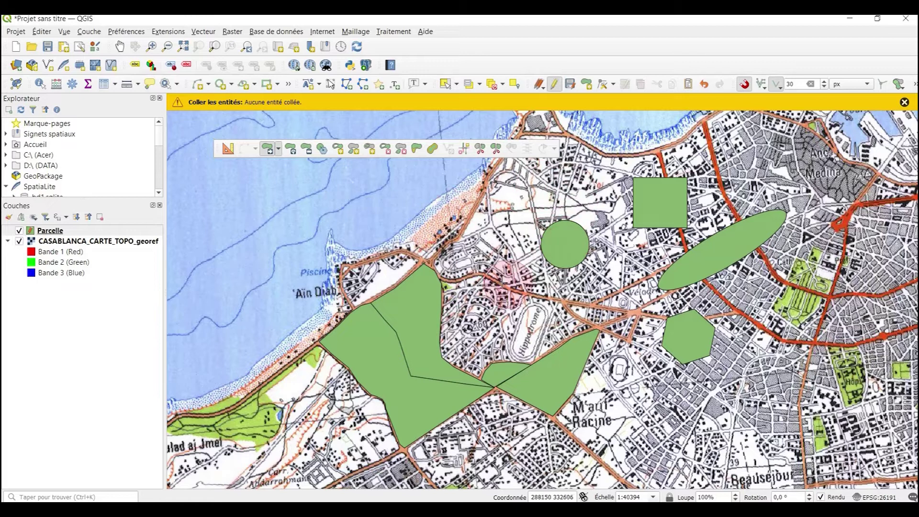
pyautogui.click(507, 225)
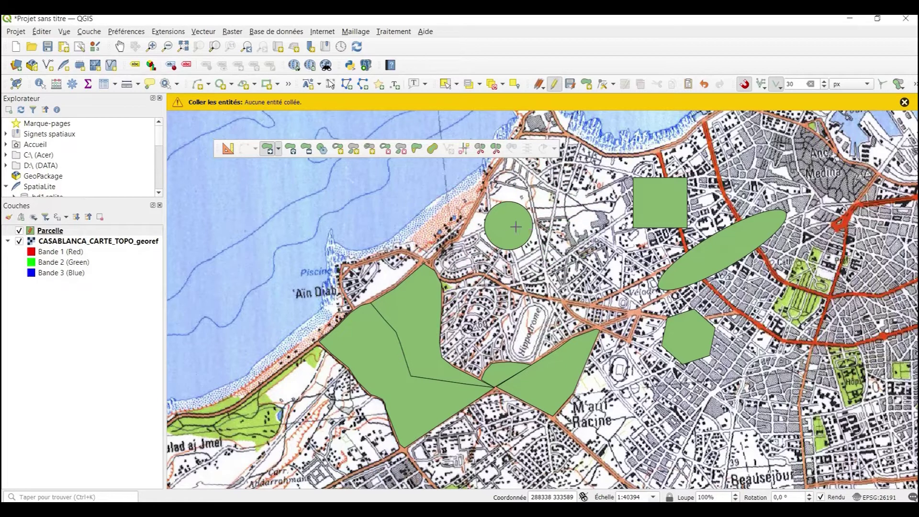
pyautogui.hotkey('ctrl', 'z')
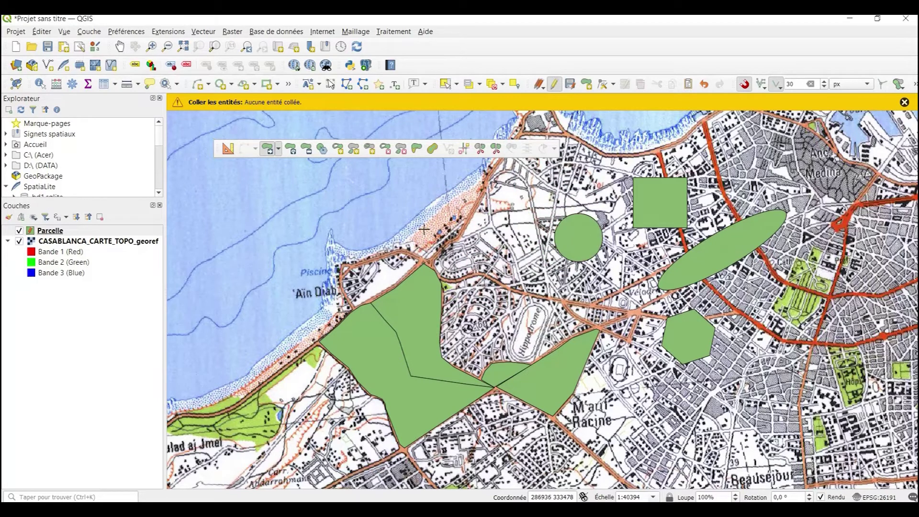
# Step: Rotate the square polygon about 47° around its centre so that it stands as a diamond
pyautogui.click(291, 149)
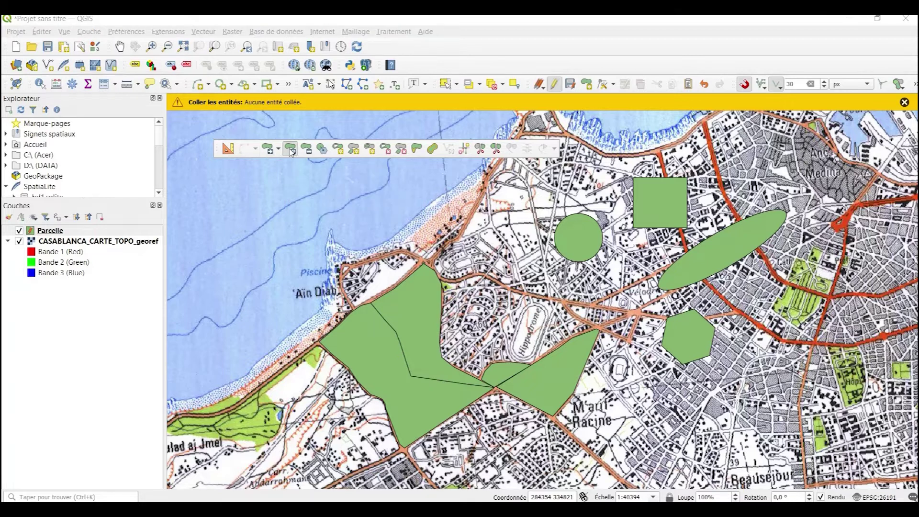
pyautogui.click(650, 197)
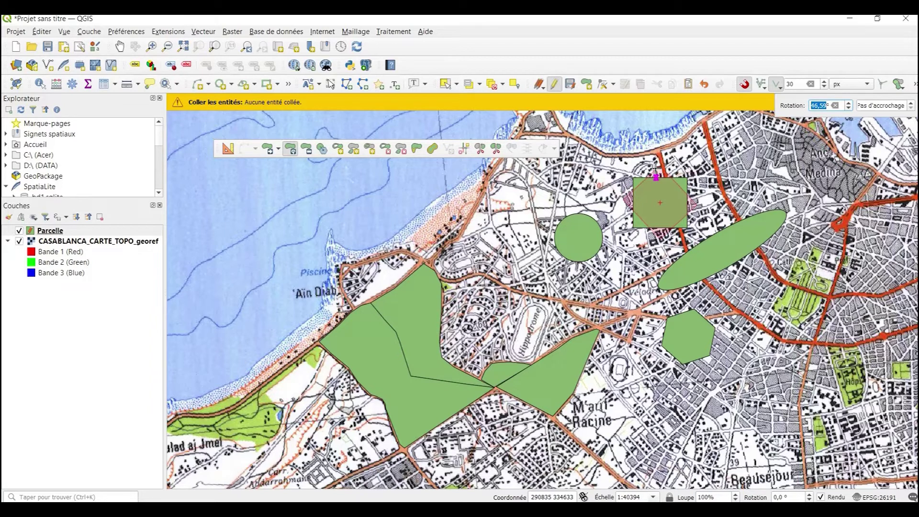
pyautogui.click(655, 166)
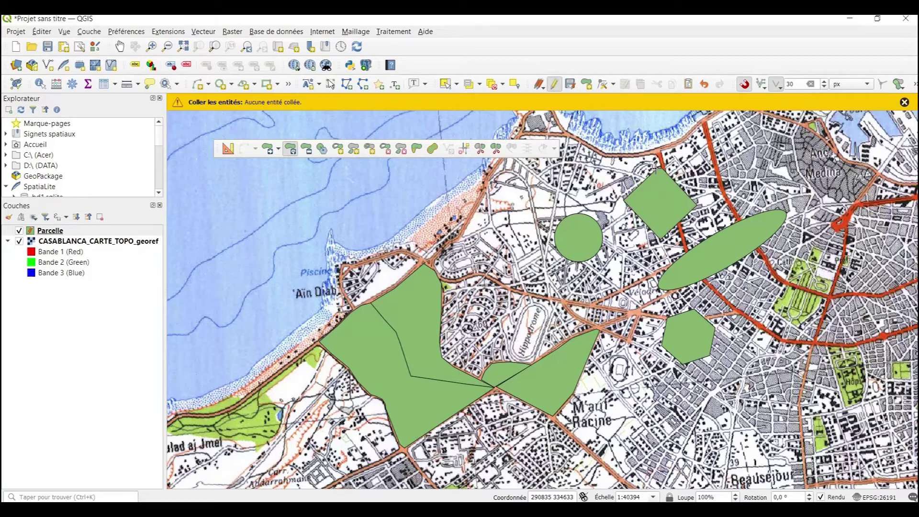
# Step: Enlarge the hexagonal polygon around its centre by a scale factor of about 2.8
pyautogui.click(307, 150)
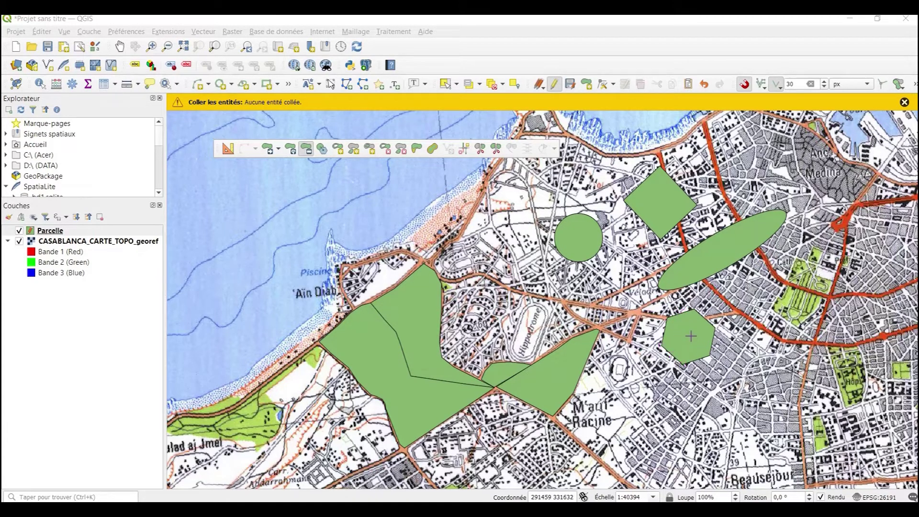
pyautogui.click(688, 336)
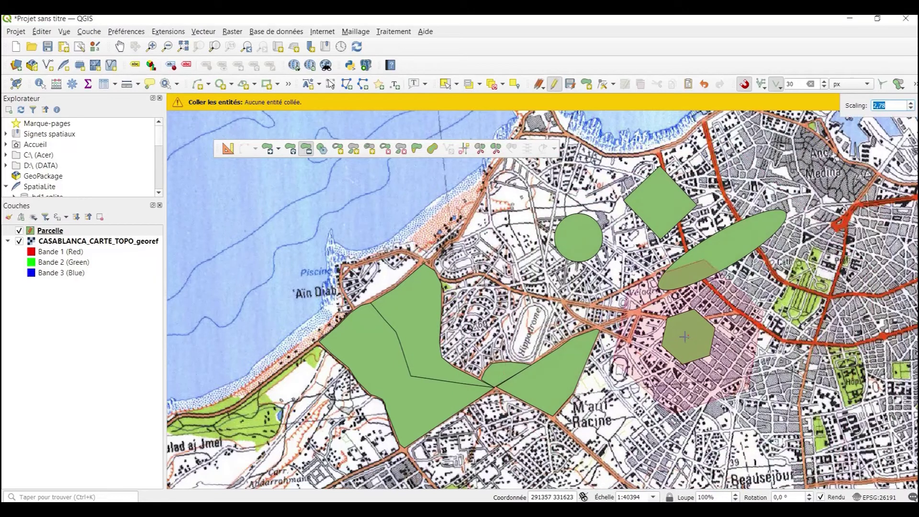
pyautogui.click(683, 335)
# Step: Try to scale the enlarged hexagon again, entering a scaling factor of 1
pyautogui.click(681, 333)
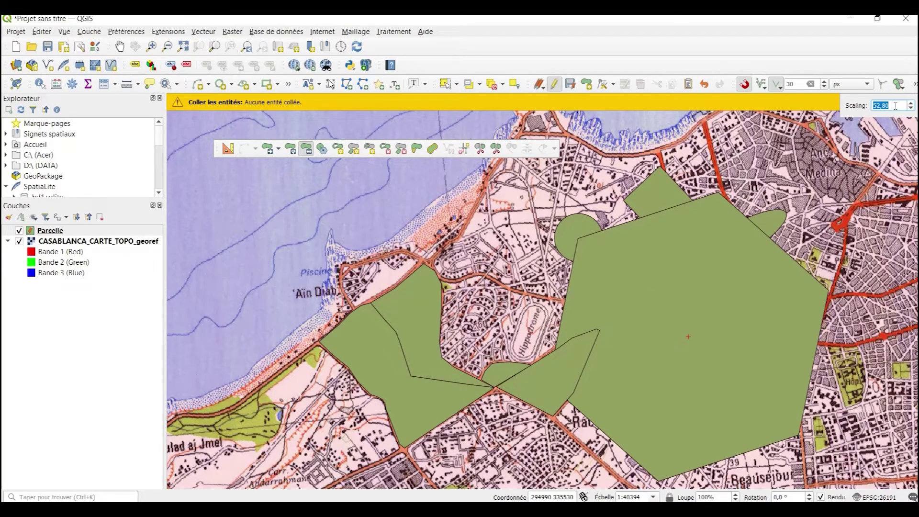
pyautogui.write('1')
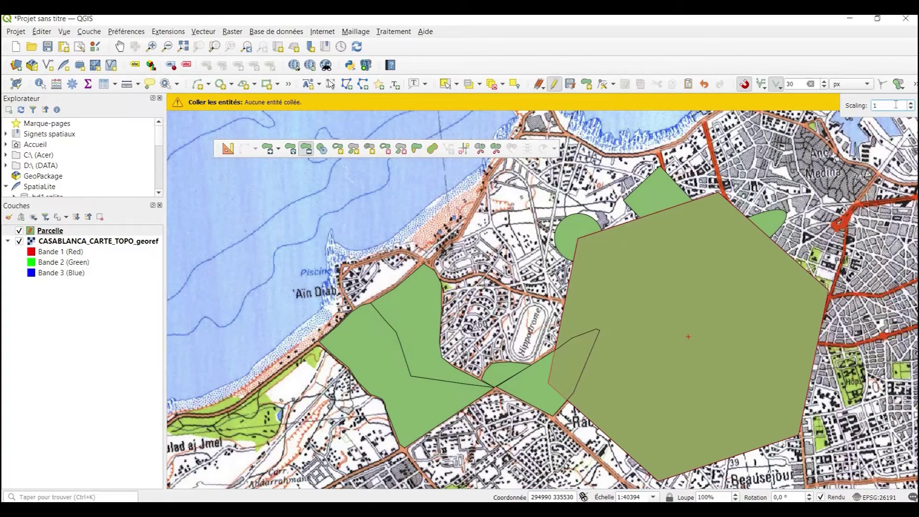
pyautogui.click(912, 109)
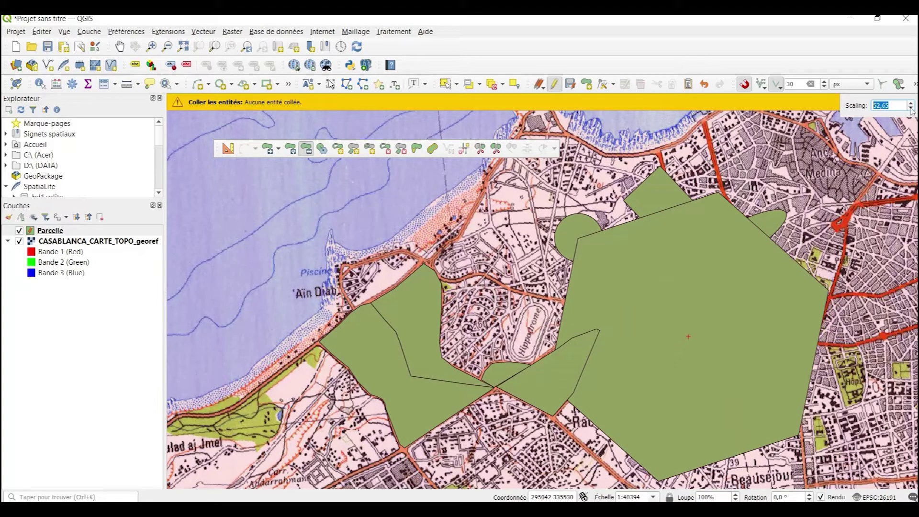
pyautogui.write('1')
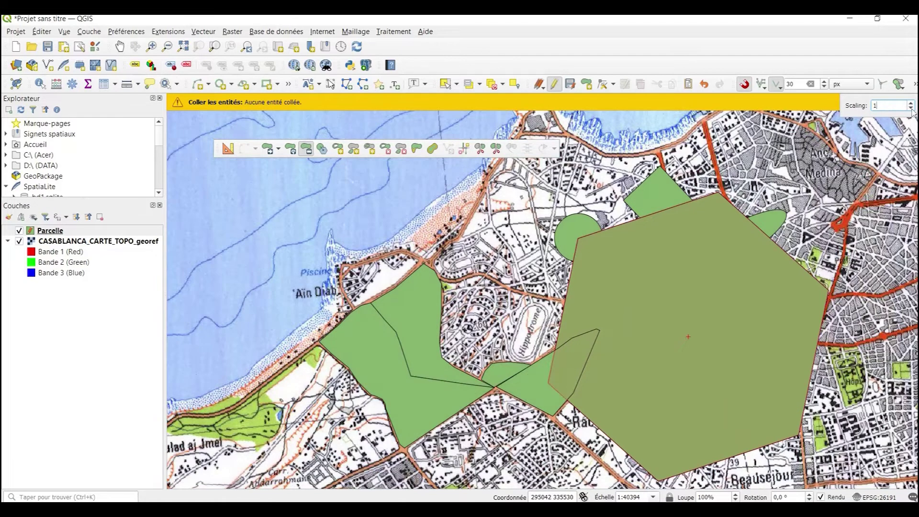
pyautogui.press('Return')
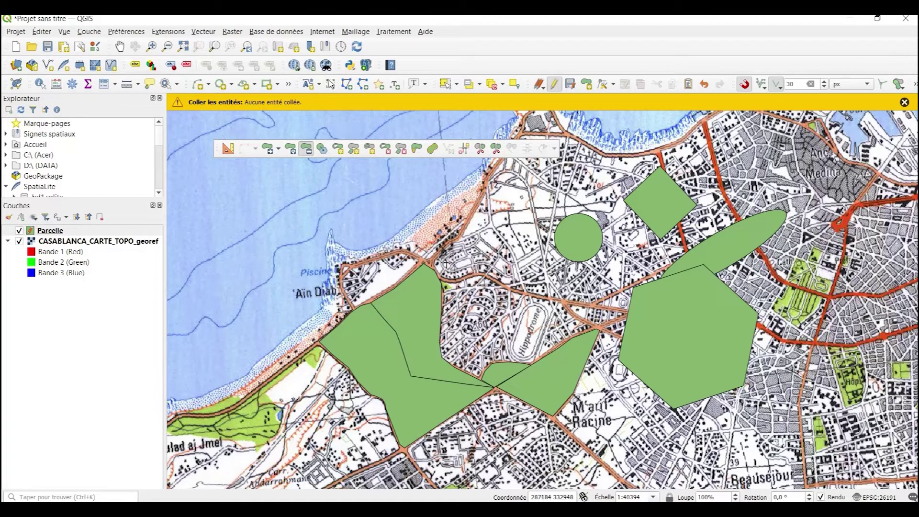
# Step: Digitize an irregular, jagged polygon on the coast northeast of Aïn Diab, leaving its id and Nom attributes empty
pyautogui.click(587, 84)
pyautogui.moveTo(505, 227); pyautogui.dragTo(536, 321)
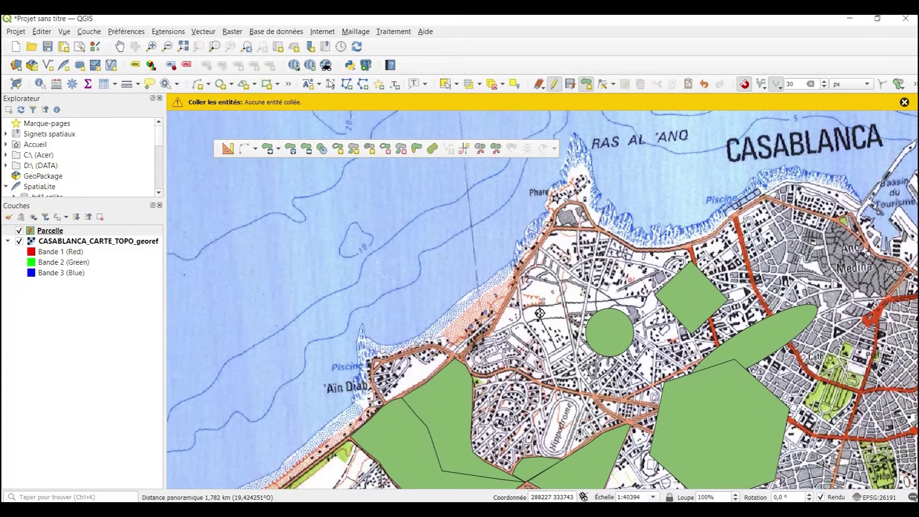
pyautogui.click(488, 289)
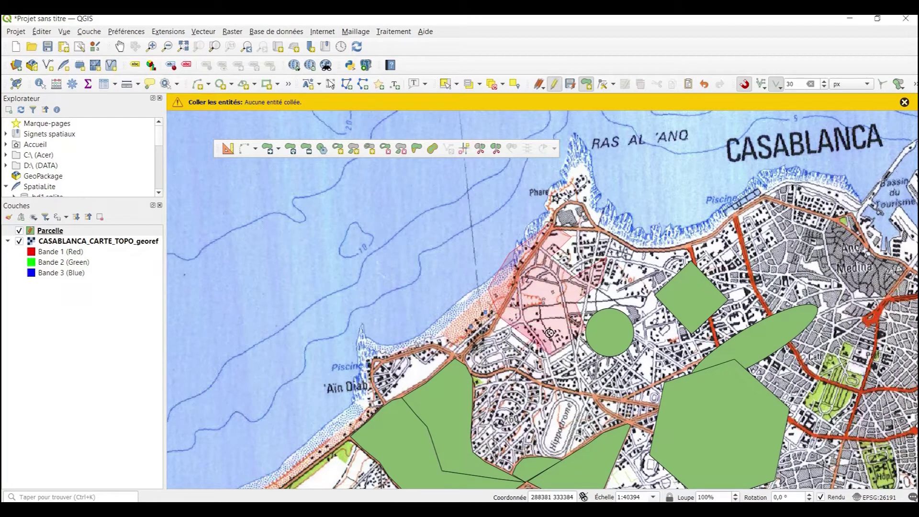
pyautogui.click(455, 290)
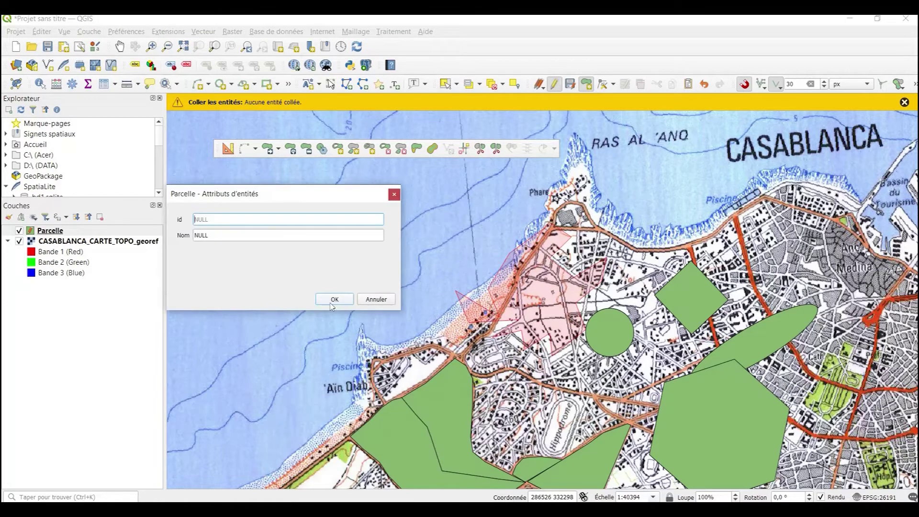
pyautogui.click(332, 303)
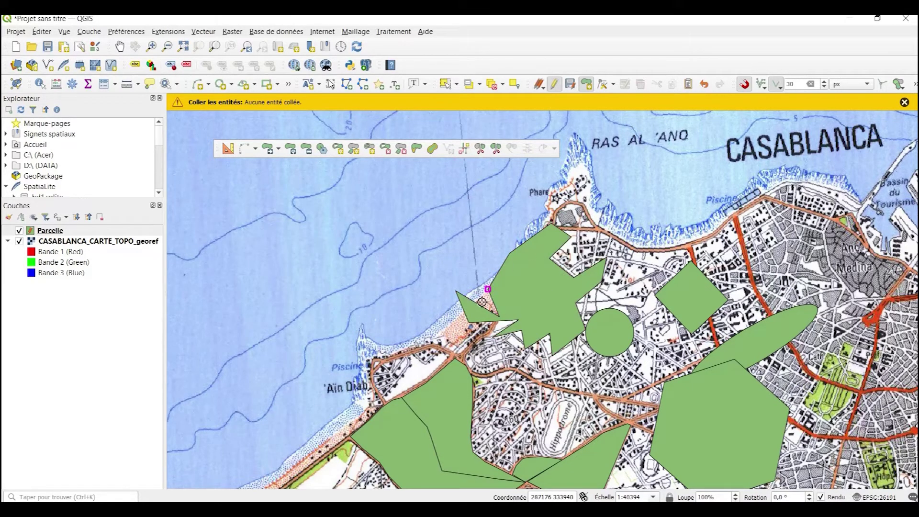
# Step: Simplify the jagged coastal polygon by distance (Simplifier par distance) with a tolerance of 30 pixels
pyautogui.click(323, 149)
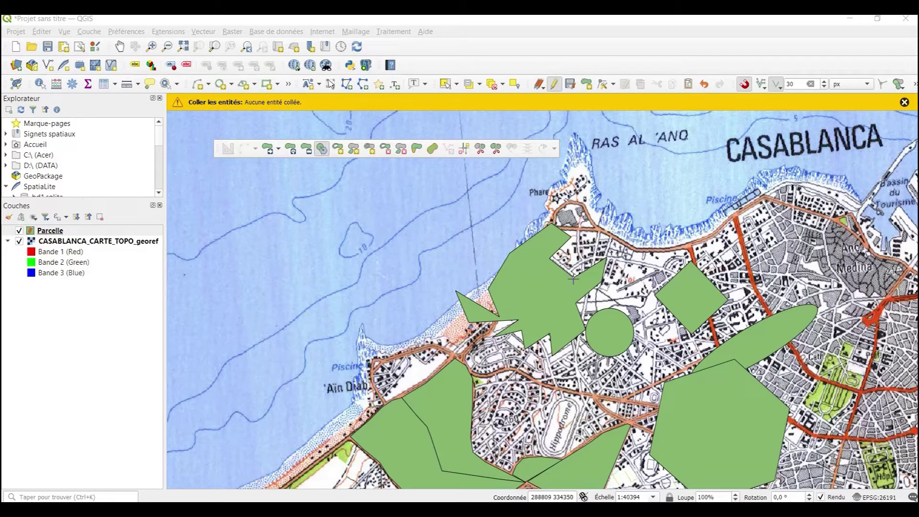
pyautogui.click(550, 287)
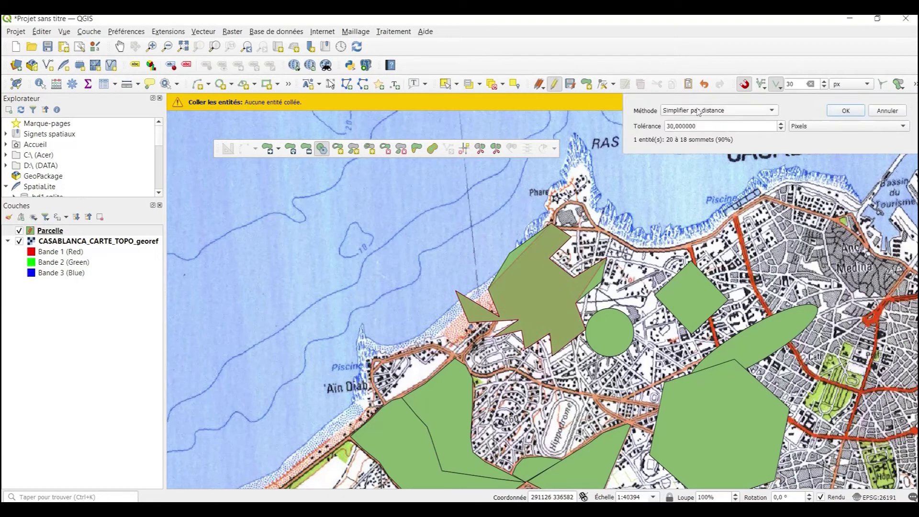
pyautogui.click(772, 111)
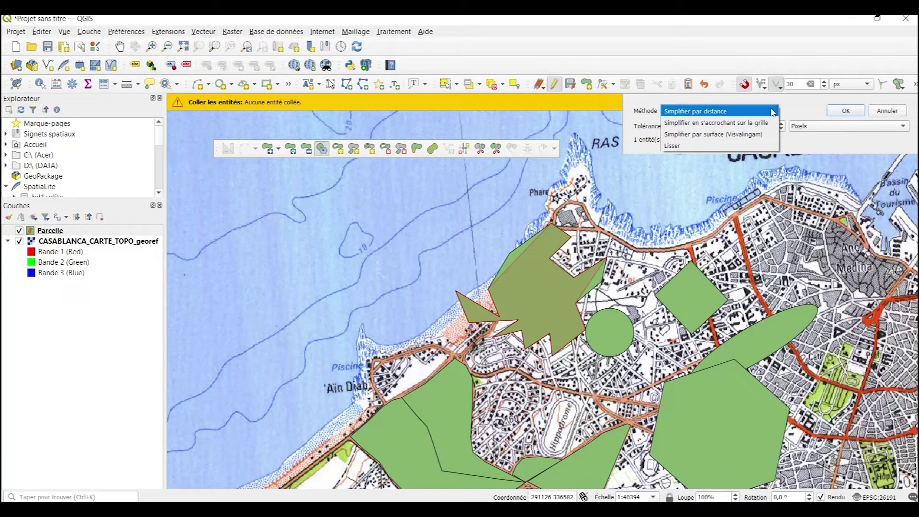
pyautogui.click(718, 111)
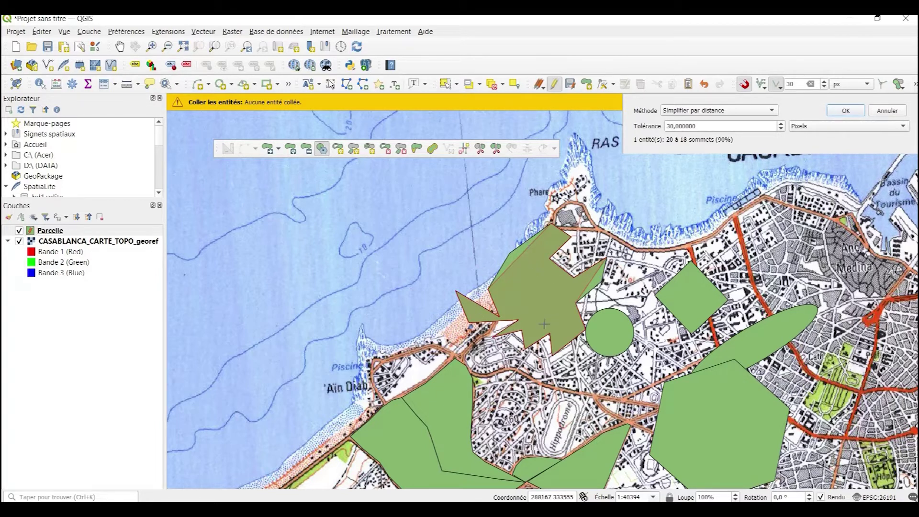
pyautogui.click(850, 110)
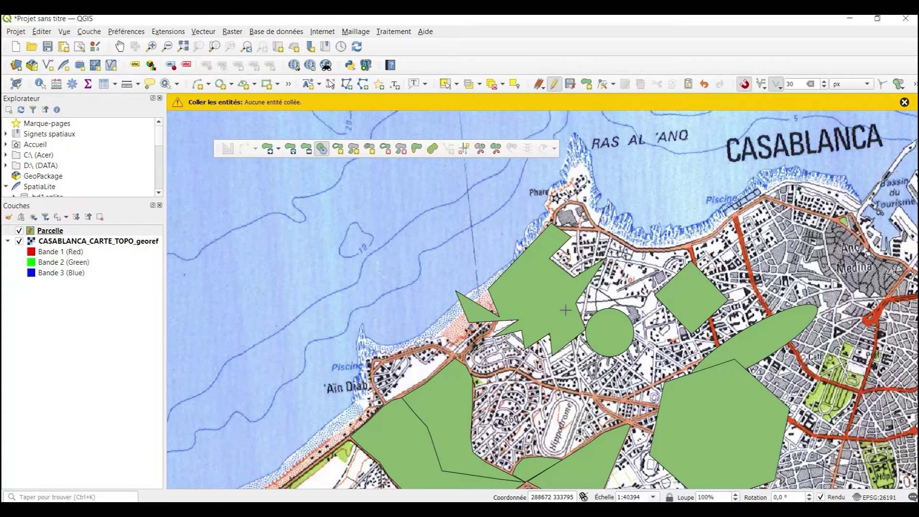
# Step: Cut an irregular hole into the middle of the large hexagonal polygon with the Add Ring tool
pyautogui.moveTo(569, 311); pyautogui.dragTo(435, 306)
pyautogui.moveTo(429, 370); pyautogui.dragTo(444, 292)
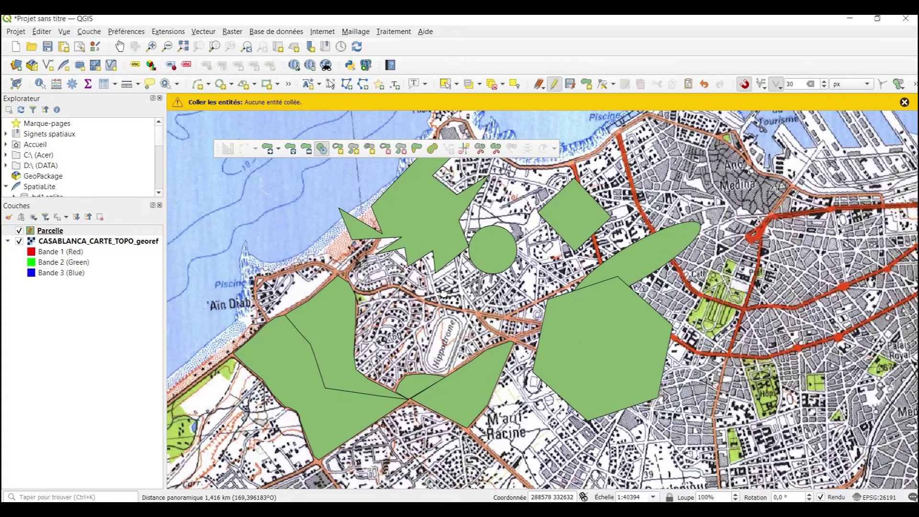
pyautogui.click(339, 150)
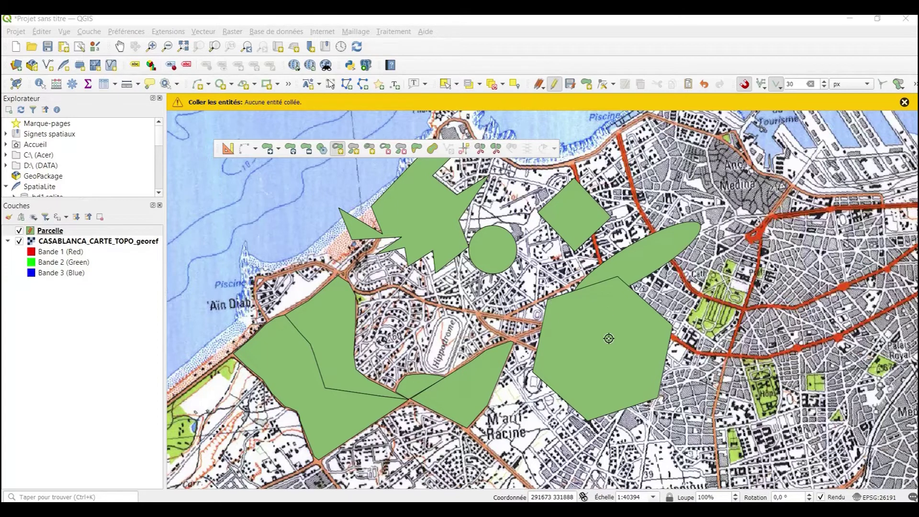
pyautogui.click(580, 355)
pyautogui.click(585, 330)
pyautogui.click(617, 319)
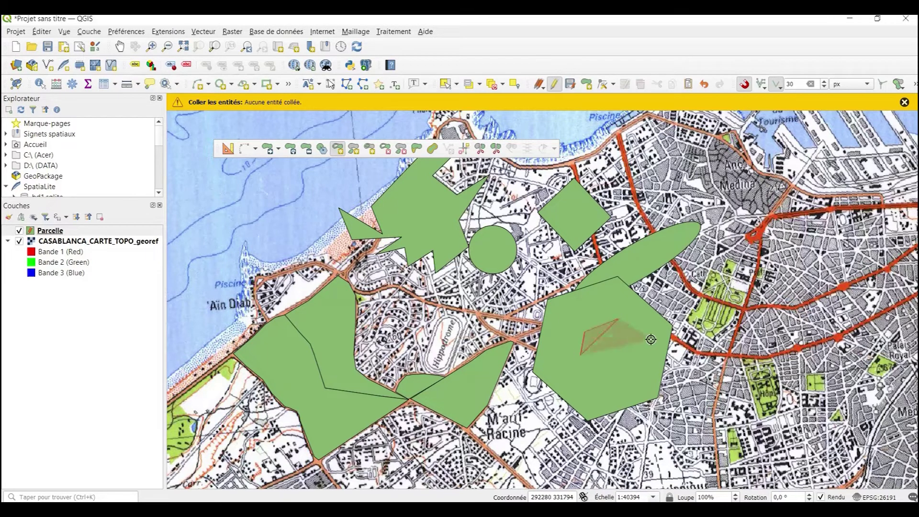
pyautogui.click(652, 341)
pyautogui.click(642, 366)
pyautogui.rightClick(623, 372)
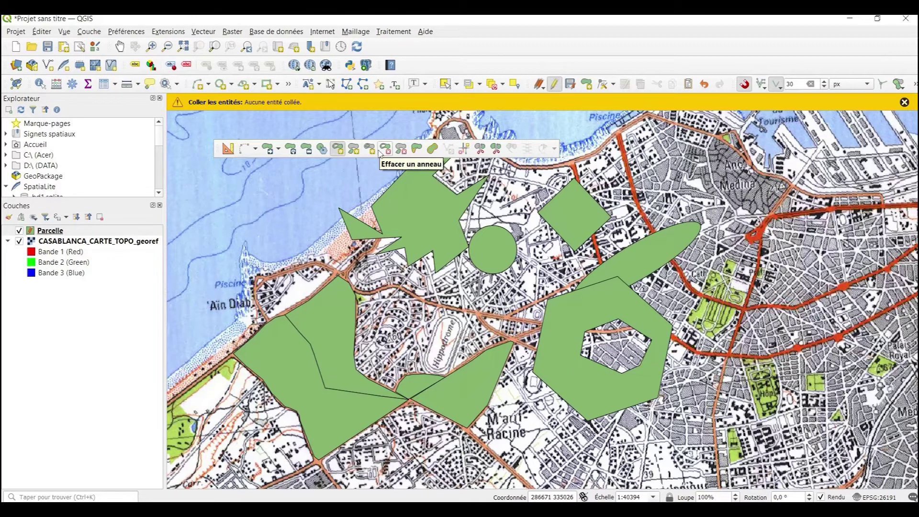
# Step: Remove the hole inside the large hexagonal polygon with the Delete Ring tool
pyautogui.click(385, 150)
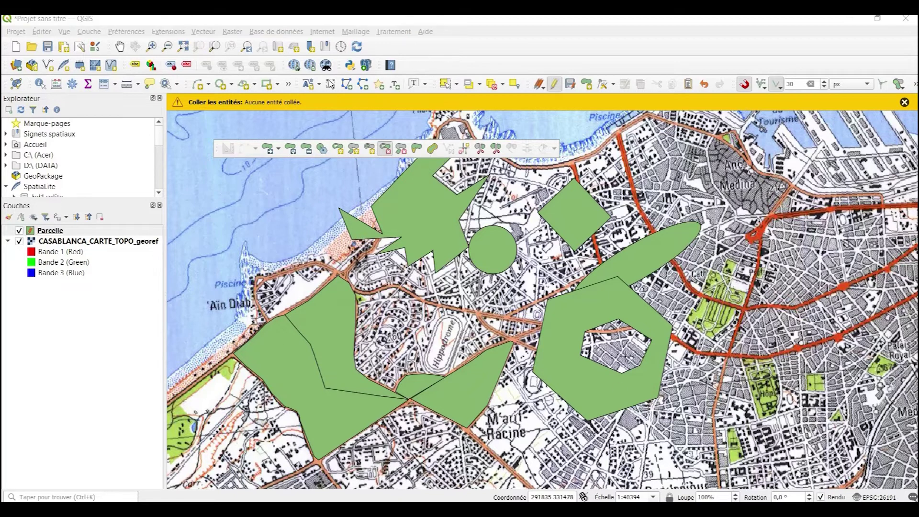
pyautogui.click(620, 351)
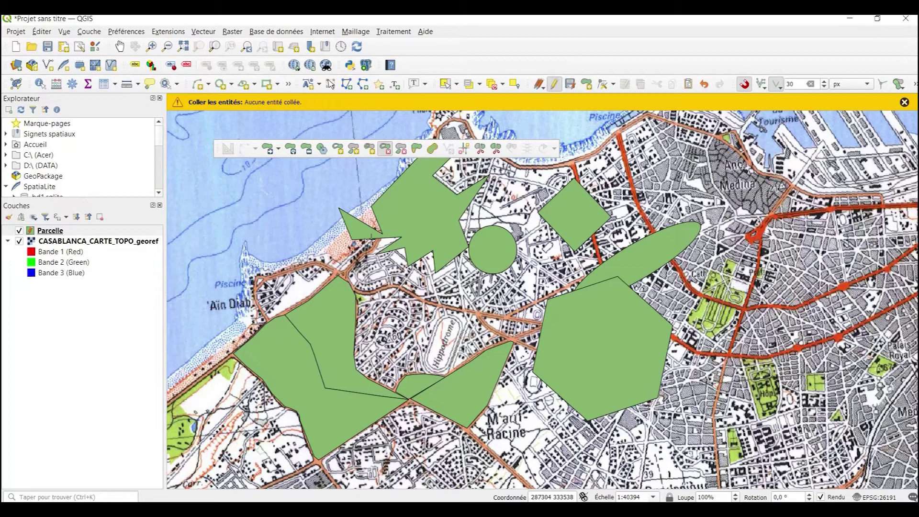
pyautogui.click(354, 150)
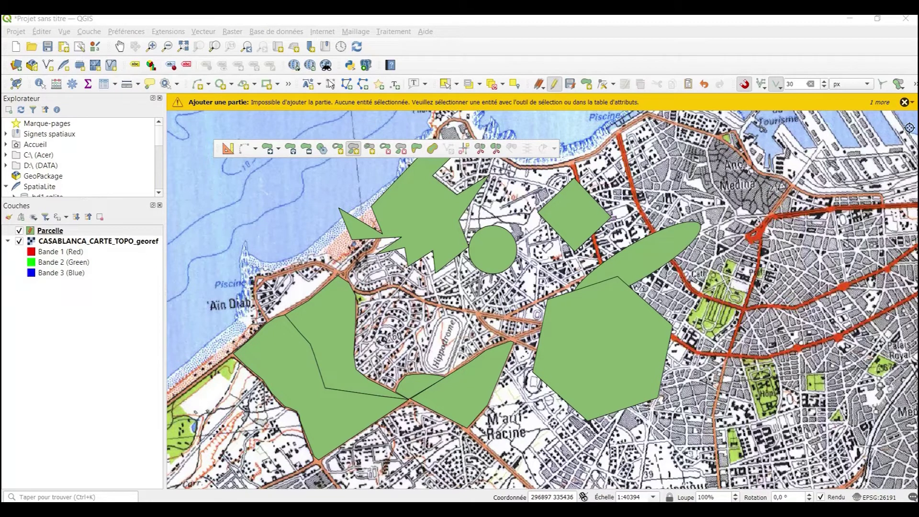
pyautogui.click(905, 102)
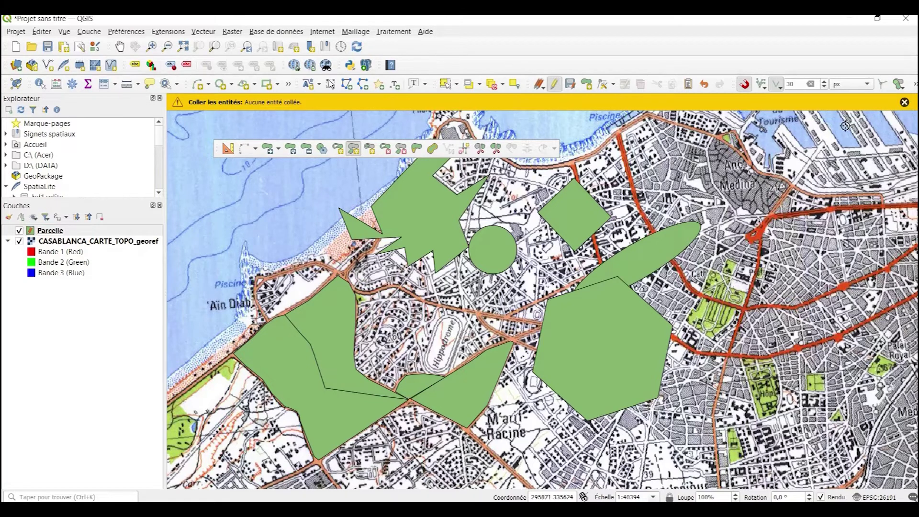
pyautogui.click(904, 102)
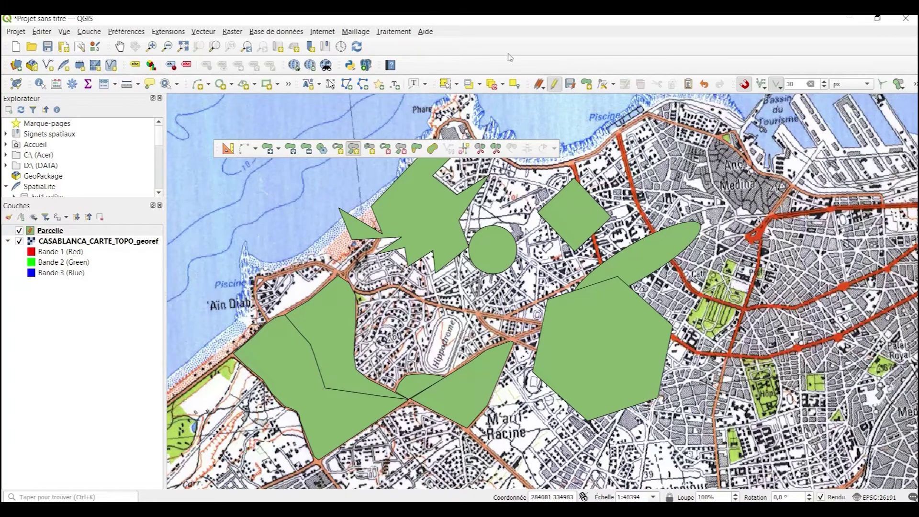
# Step: Add an irregular polygon northeast of the diamond, west of Medina, as a second part of the diamond feature
pyautogui.click(446, 84)
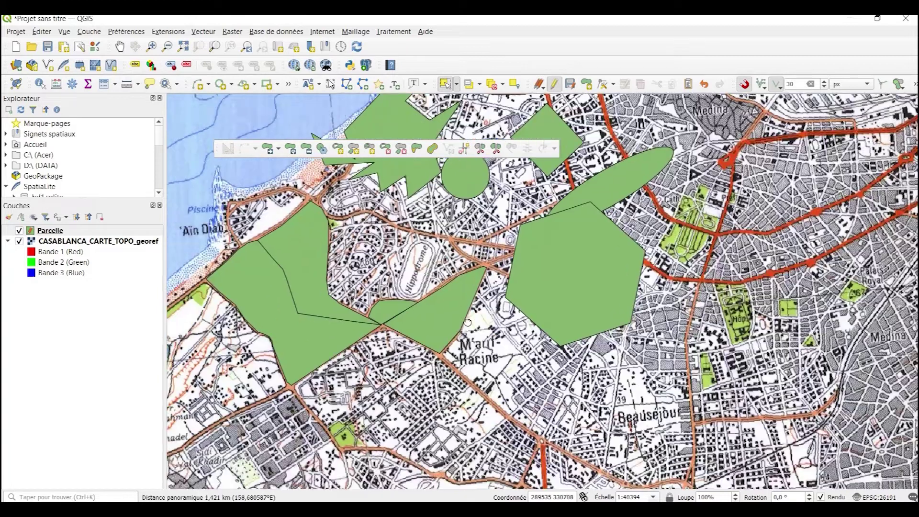
pyautogui.moveTo(515, 345); pyautogui.dragTo(476, 351)
pyautogui.click(541, 239)
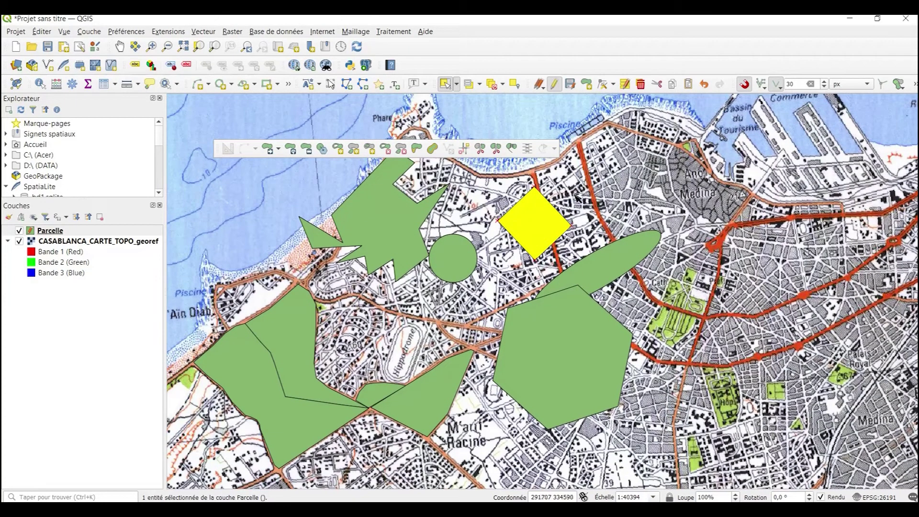
pyautogui.click(353, 149)
pyautogui.click(579, 183)
pyautogui.click(599, 152)
pyautogui.click(652, 158)
pyautogui.click(644, 206)
pyautogui.click(607, 206)
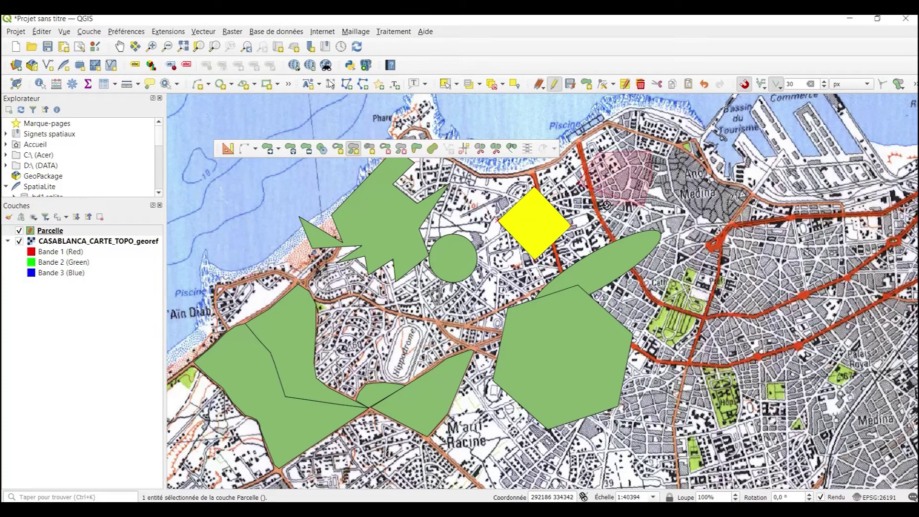
pyautogui.rightClick(580, 218)
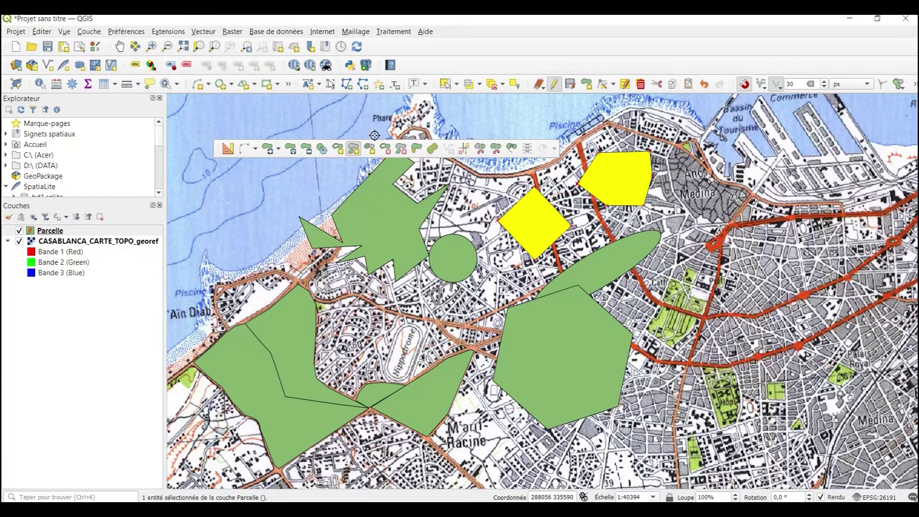
# Step: Examine which shapes belong to one feature by clearing the selection and selecting the diamond, other polygons, and the diamond with its added part
pyautogui.click(491, 86)
pyautogui.click(445, 84)
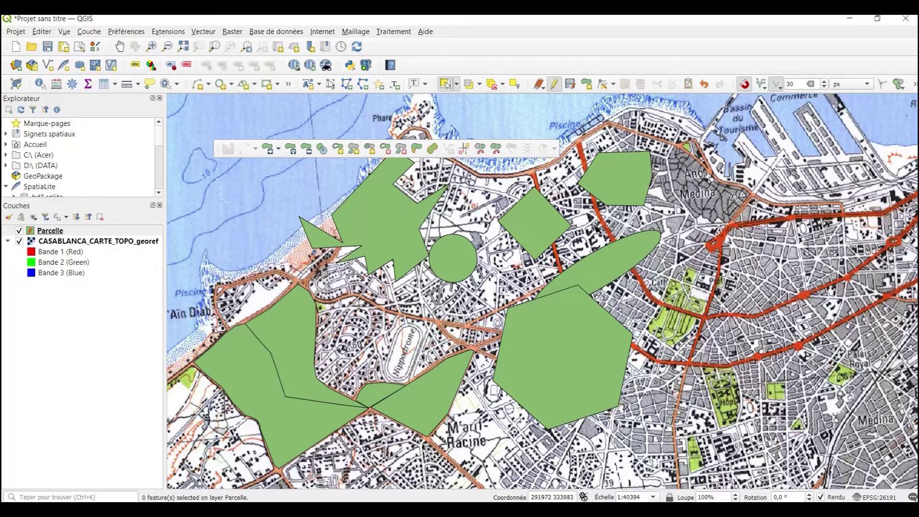
pyautogui.click(523, 217)
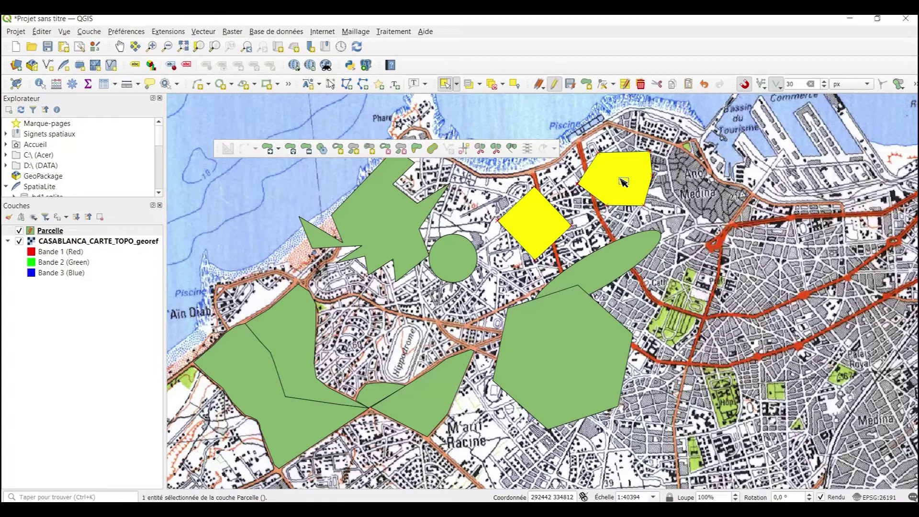
pyautogui.click(573, 347)
pyautogui.click(433, 389)
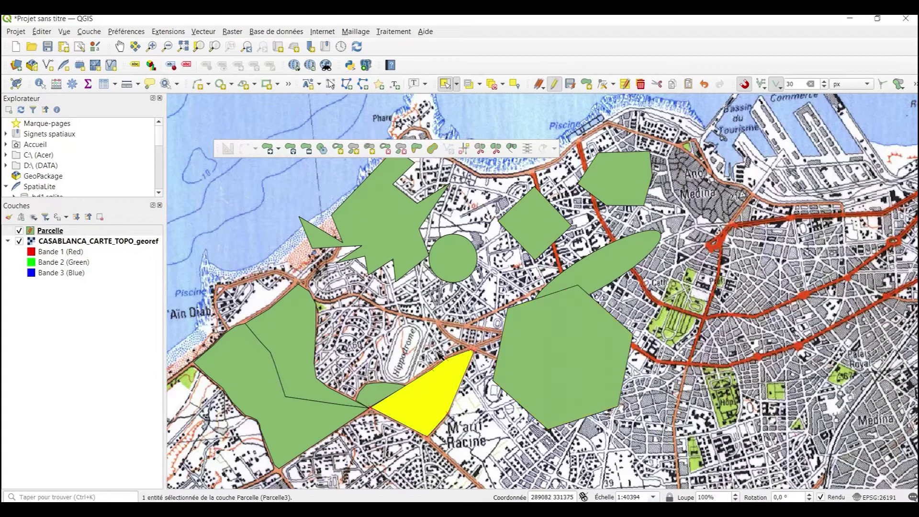
pyautogui.click(464, 270)
pyautogui.click(389, 241)
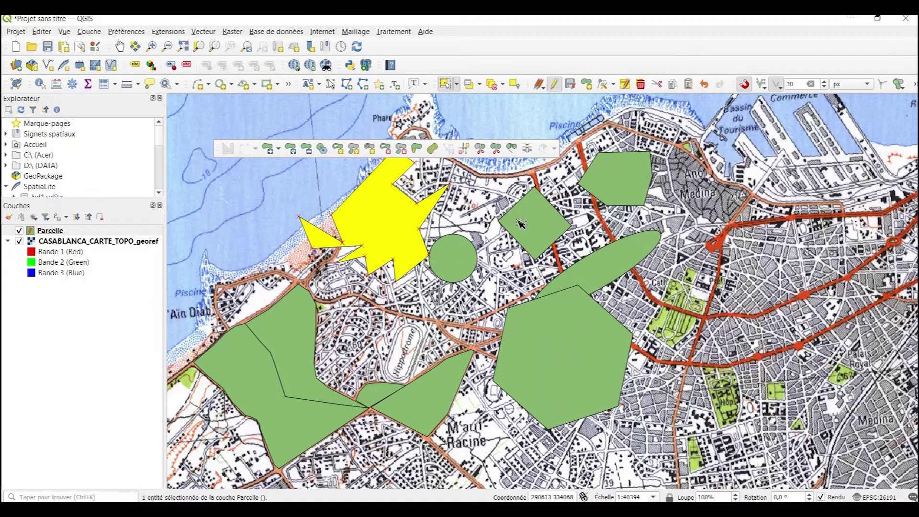
pyautogui.moveTo(524, 221); pyautogui.dragTo(599, 199)
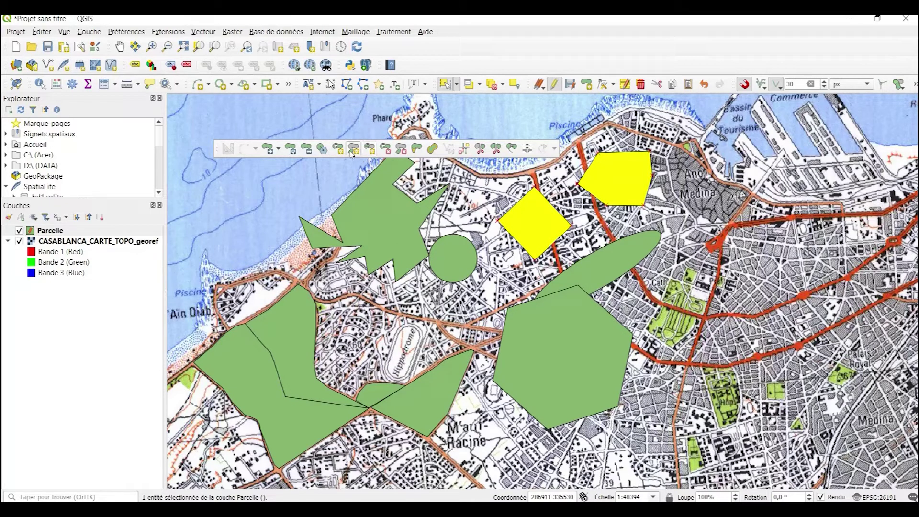
# Step: Delete the added part northeast of the diamond with the Delete Part tool
pyautogui.click(400, 150)
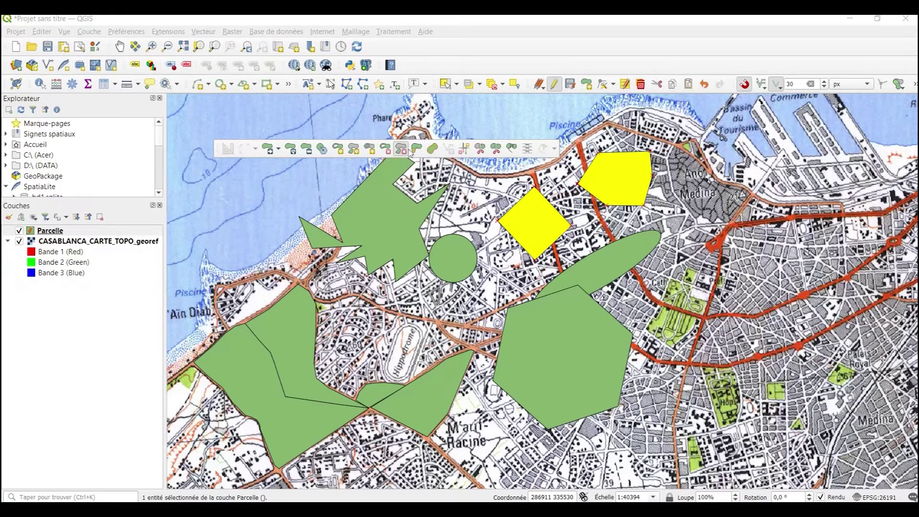
pyautogui.click(616, 173)
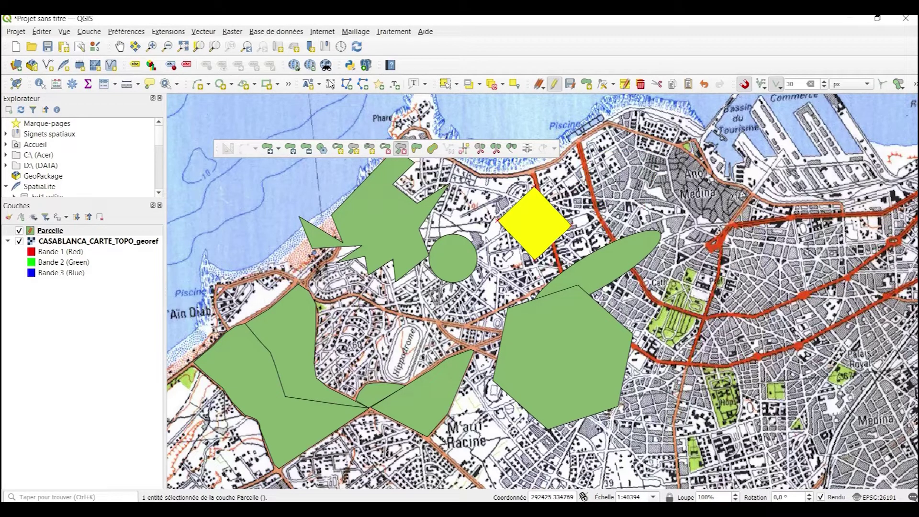
# Step: Draw an irregular filled ring inside the large hexagon with the Fill Ring tool, leaving the new polygon's attributes empty
pyautogui.click(369, 151)
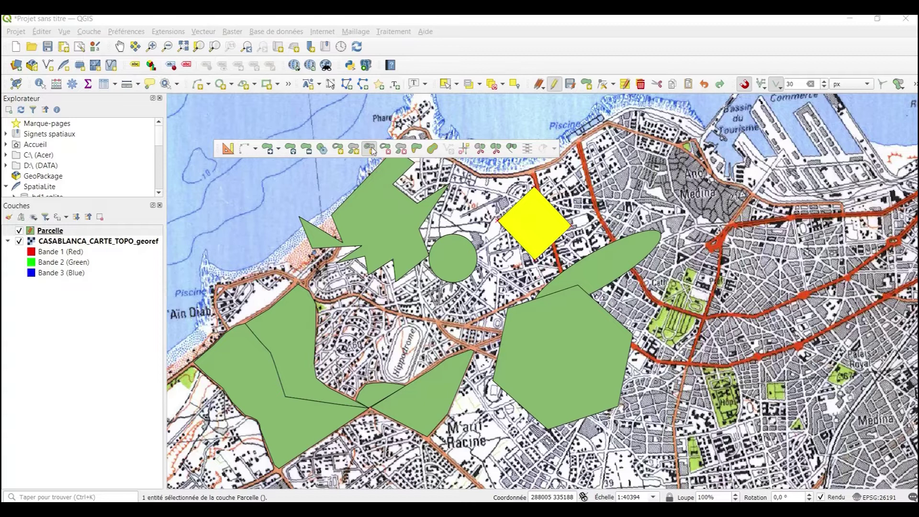
pyautogui.click(529, 368)
pyautogui.click(527, 335)
pyautogui.click(549, 311)
pyautogui.click(587, 328)
pyautogui.click(601, 351)
pyautogui.click(596, 367)
pyautogui.click(574, 379)
pyautogui.rightClick(542, 407)
pyautogui.click(335, 299)
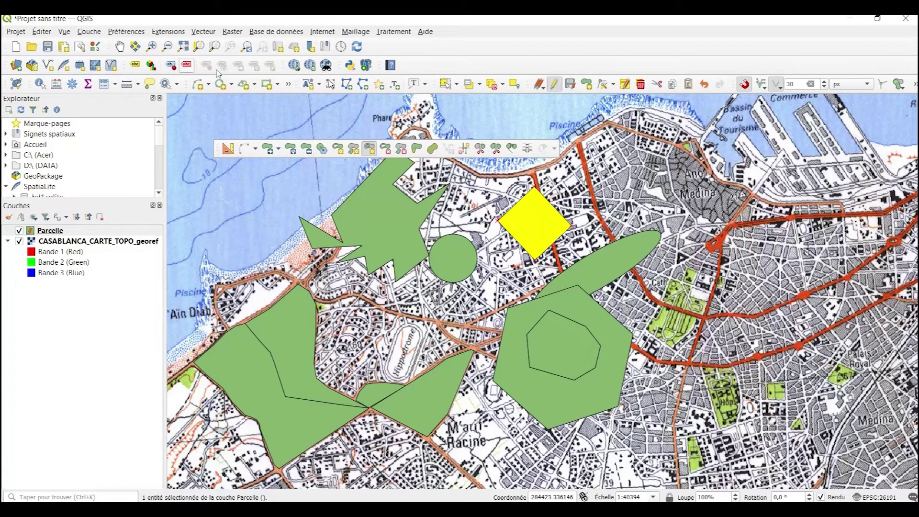
# Step: Select the outer hexagon and the inner polygon in turn to check that they are separate features
pyautogui.click(445, 84)
pyautogui.click(582, 333)
pyautogui.click(579, 339)
pyautogui.click(577, 343)
pyautogui.click(581, 340)
pyautogui.click(581, 340)
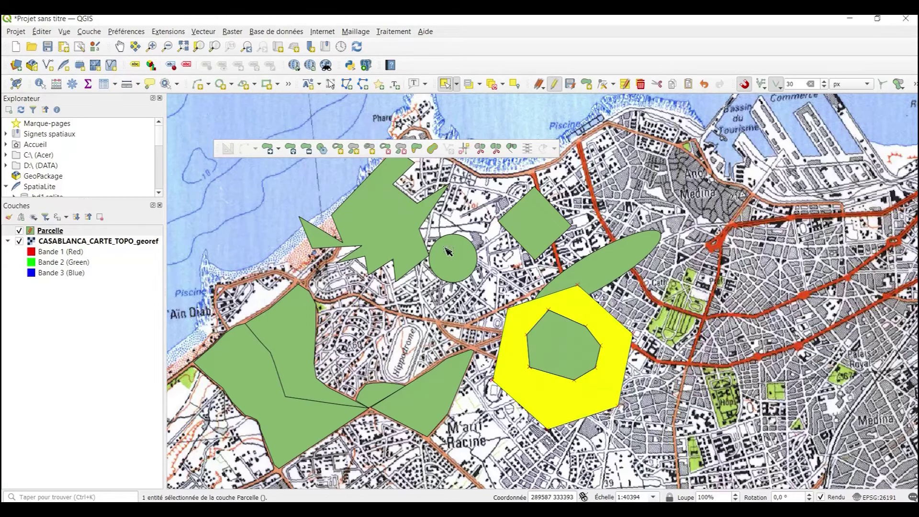
pyautogui.click(574, 333)
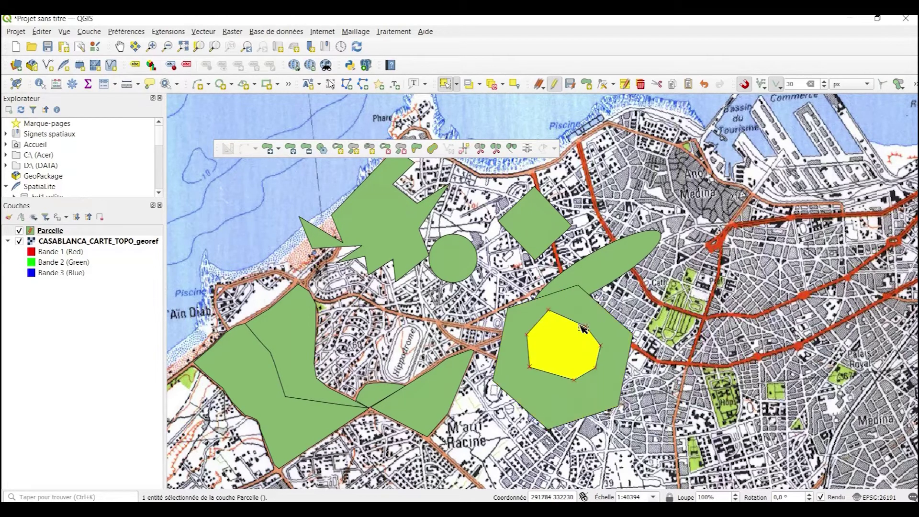
# Step: Cut the western and northeastern spikes off the jagged coastal polygon with the Reshape Features tool
pyautogui.click(402, 150)
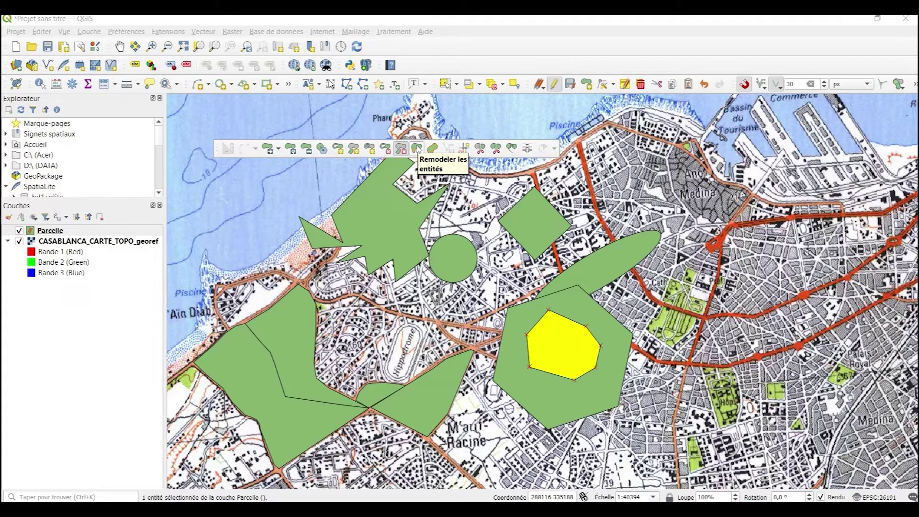
pyautogui.click(418, 149)
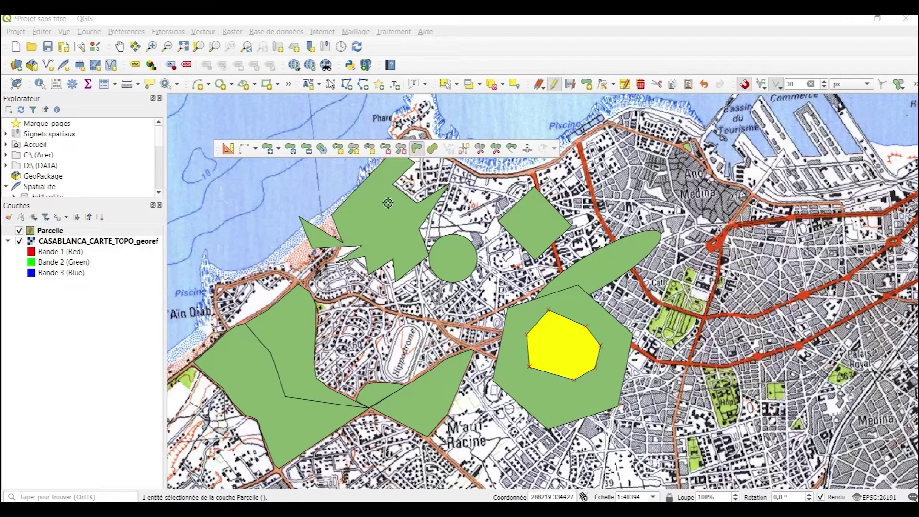
pyautogui.click(444, 85)
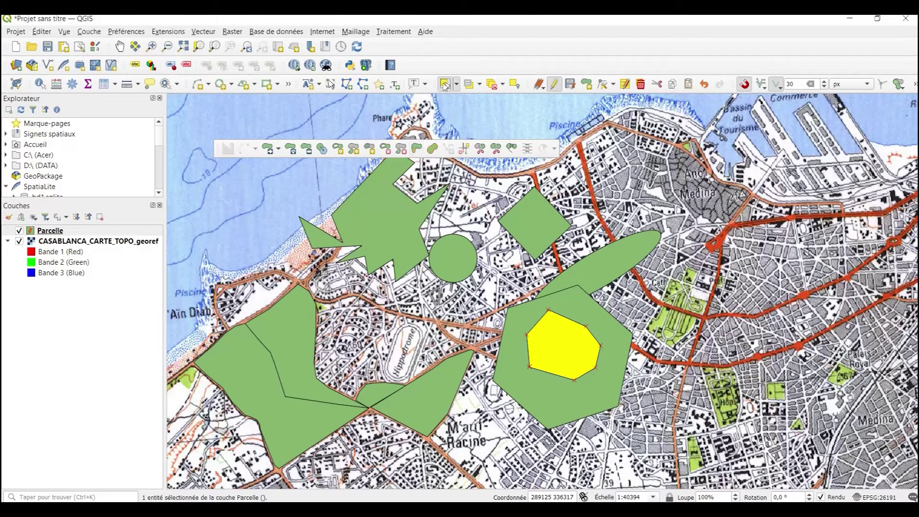
pyautogui.click(399, 235)
pyautogui.click(416, 149)
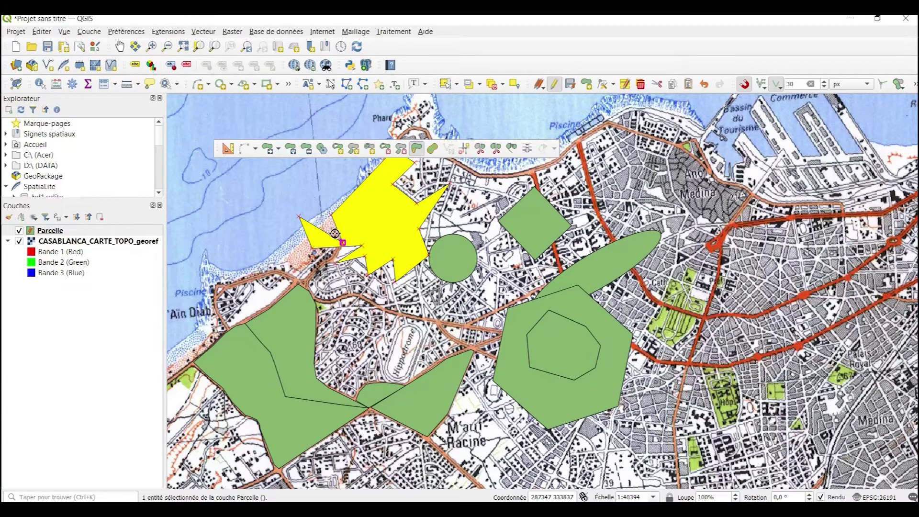
pyautogui.scroll(-1, 328, 267)
pyautogui.scroll(1, 339, 252)
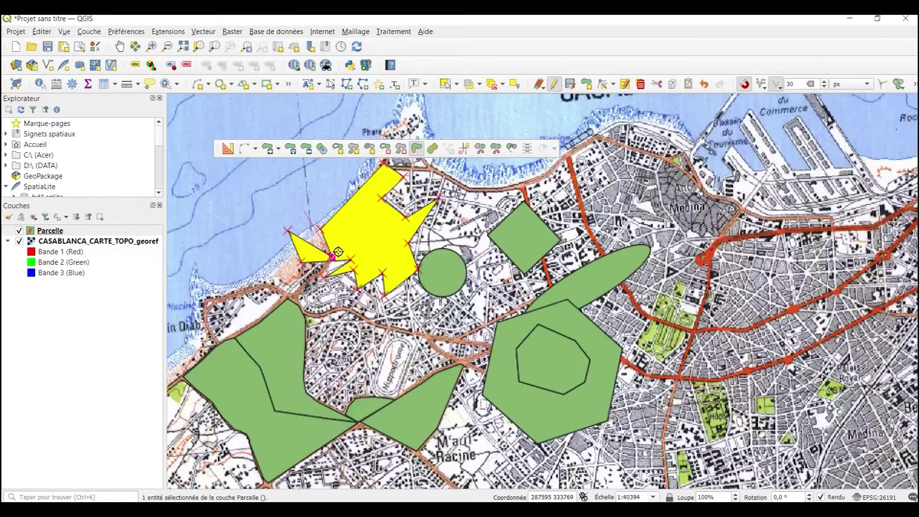
pyautogui.scroll(3, 338, 252)
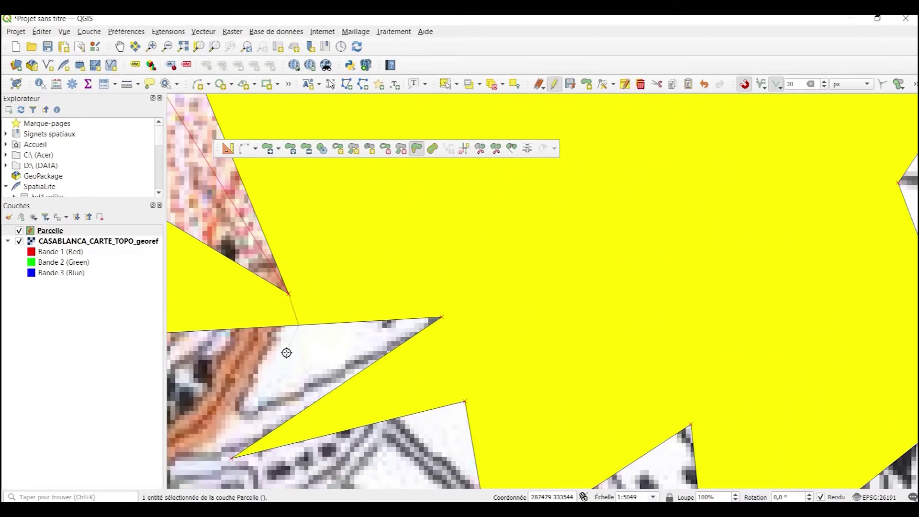
pyautogui.scroll(-1, 286, 353)
pyautogui.scroll(-2, 246, 381)
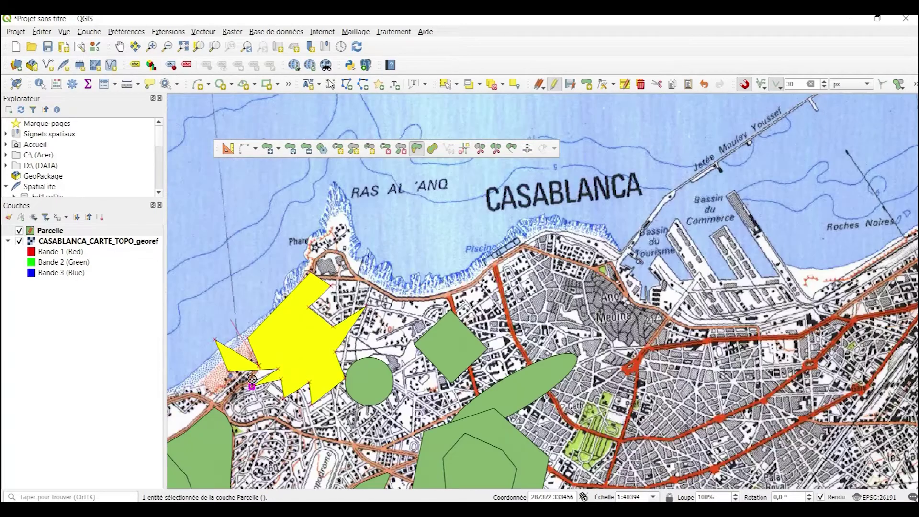
pyautogui.rightClick(225, 391)
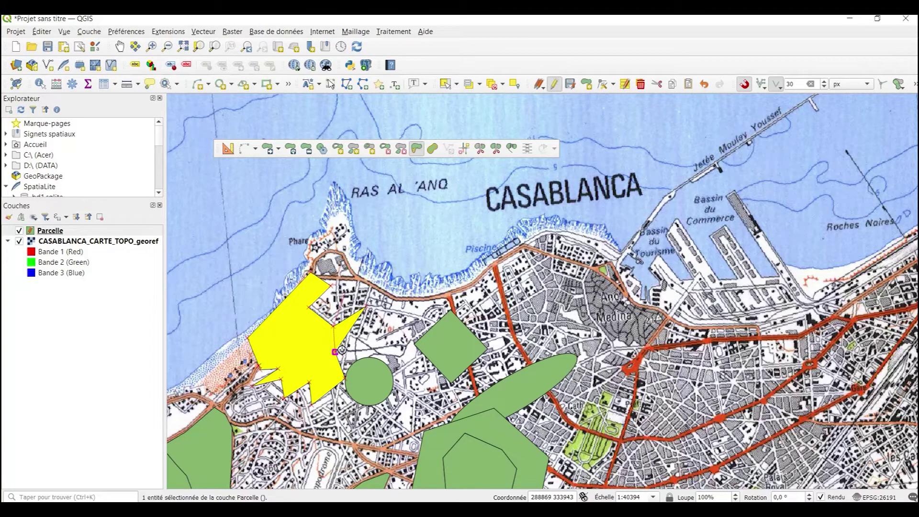
pyautogui.hotkey('ctrl', 'z')
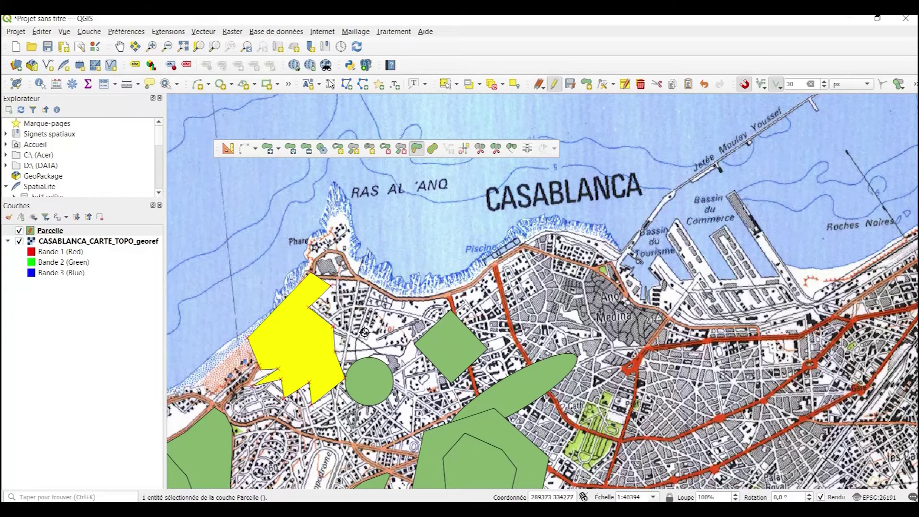
# Step: Enlarge the reshaped coastal polygon outward with the Offset Curve tool until it slightly overlaps the neighbouring circle
pyautogui.moveTo(405, 282); pyautogui.dragTo(577, 167)
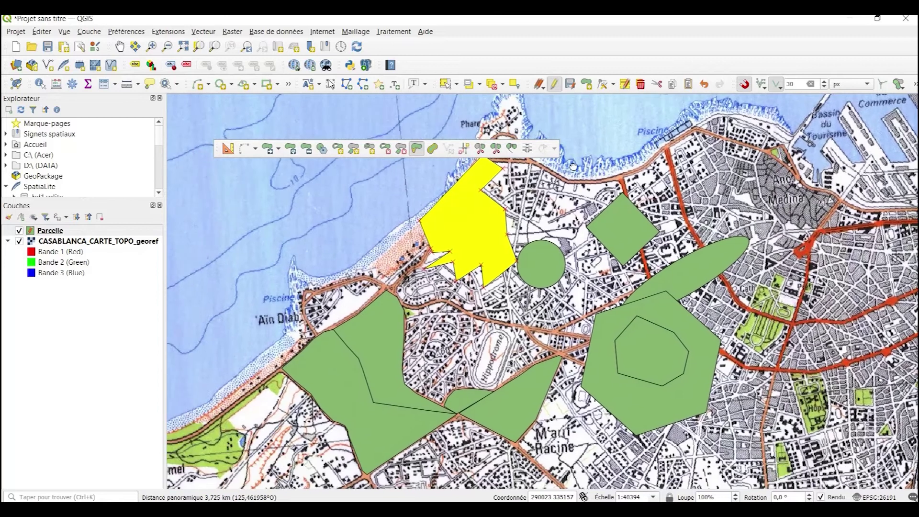
pyautogui.click(433, 149)
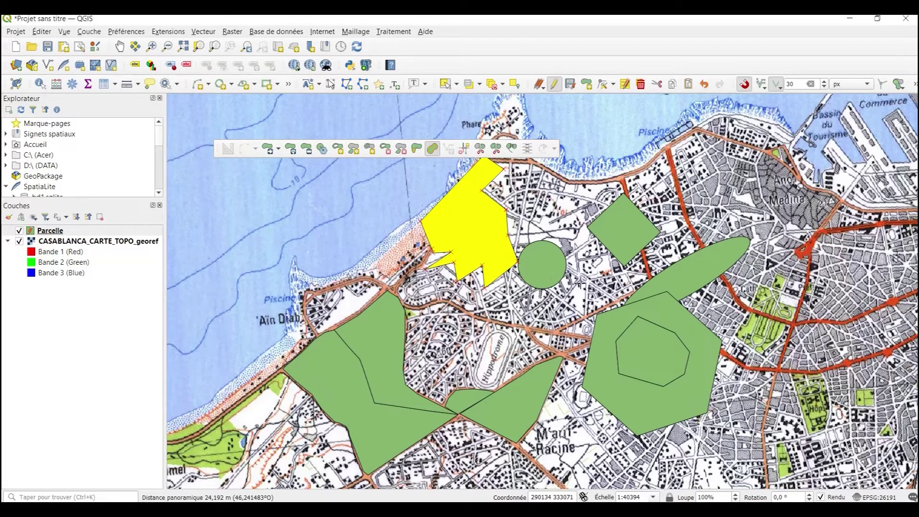
pyautogui.moveTo(549, 274); pyautogui.dragTo(530, 324)
pyautogui.click(456, 272)
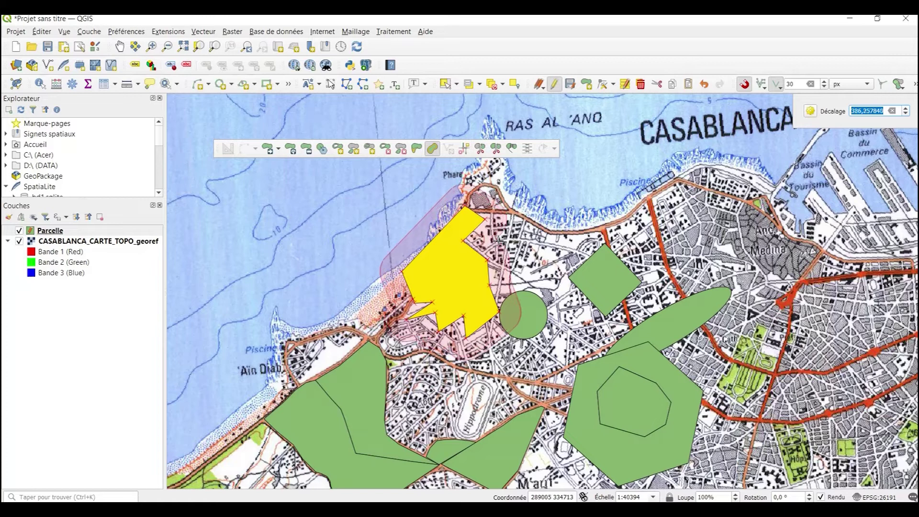
pyautogui.click(494, 244)
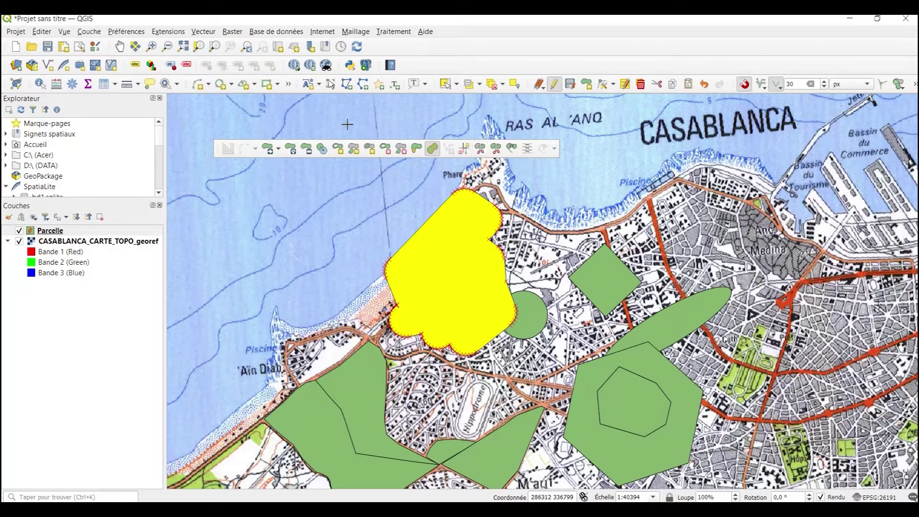
# Step: Split the southwestern parcel arcelle4 into two features along a line across its narrow middle
pyautogui.click(446, 85)
pyautogui.moveTo(725, 377); pyautogui.dragTo(738, 199)
pyautogui.click(333, 278)
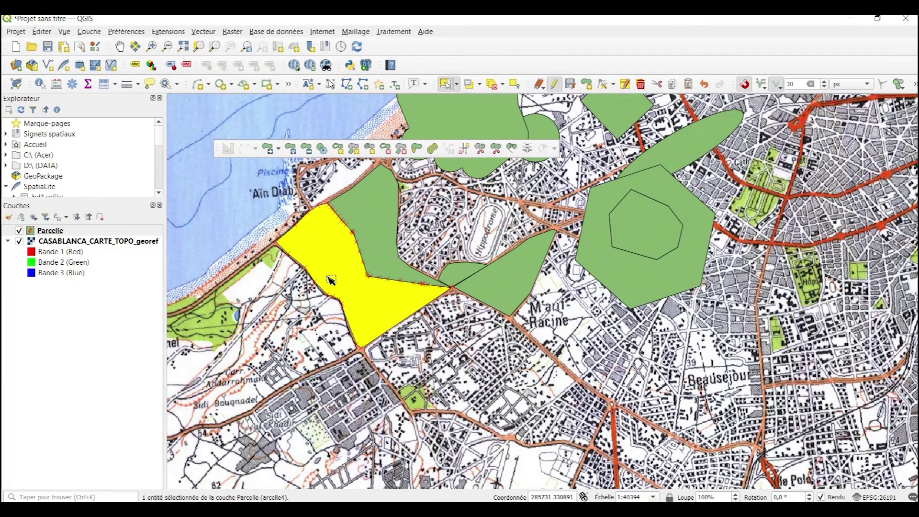
pyautogui.click(480, 149)
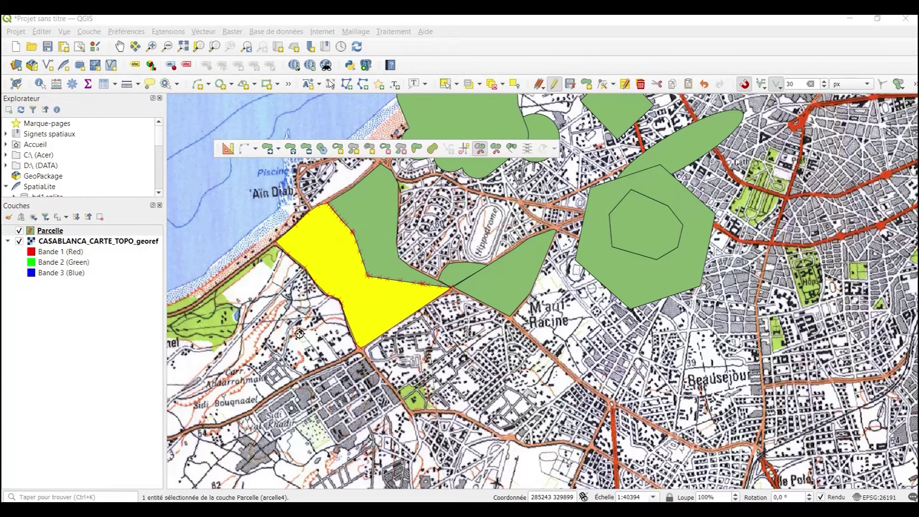
pyautogui.click(312, 322)
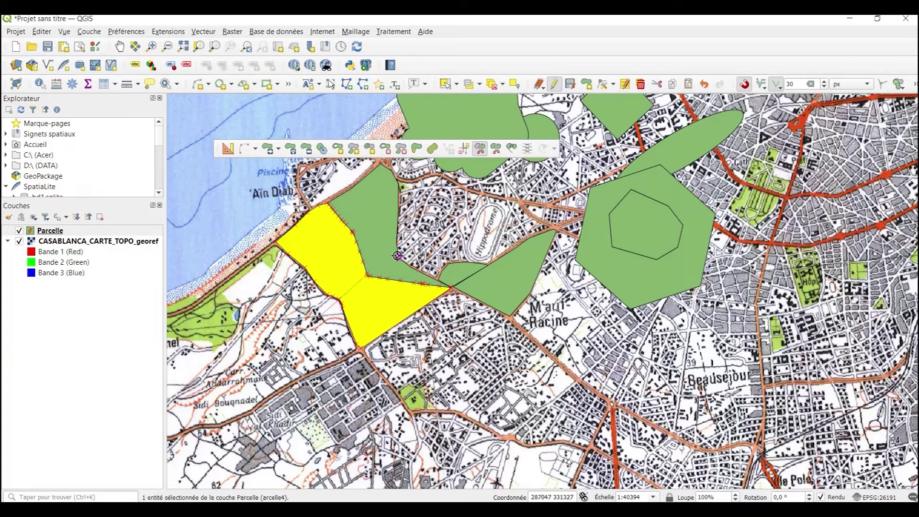
pyautogui.rightClick(426, 234)
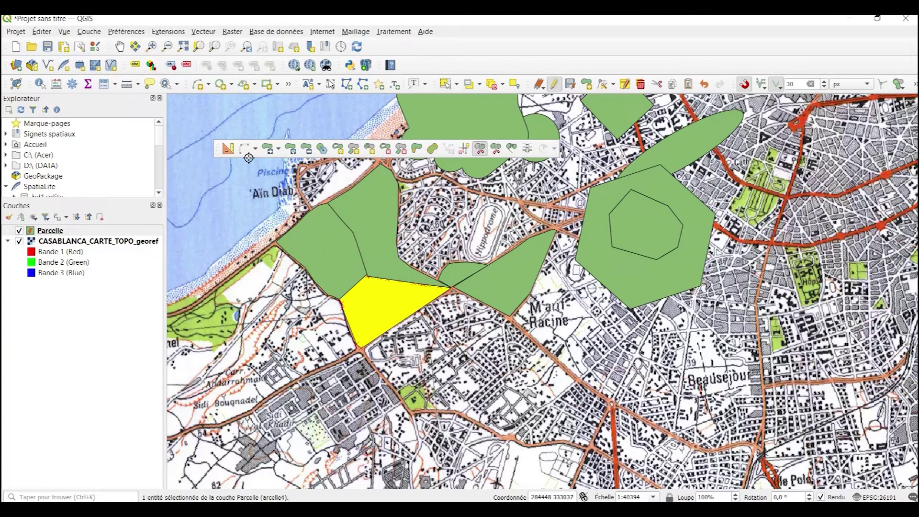
# Step: Select the two halves of the split southwestern parcel in turn to check whether they are separate features
pyautogui.click(445, 84)
pyautogui.click(338, 244)
pyautogui.click(366, 290)
pyautogui.click(344, 273)
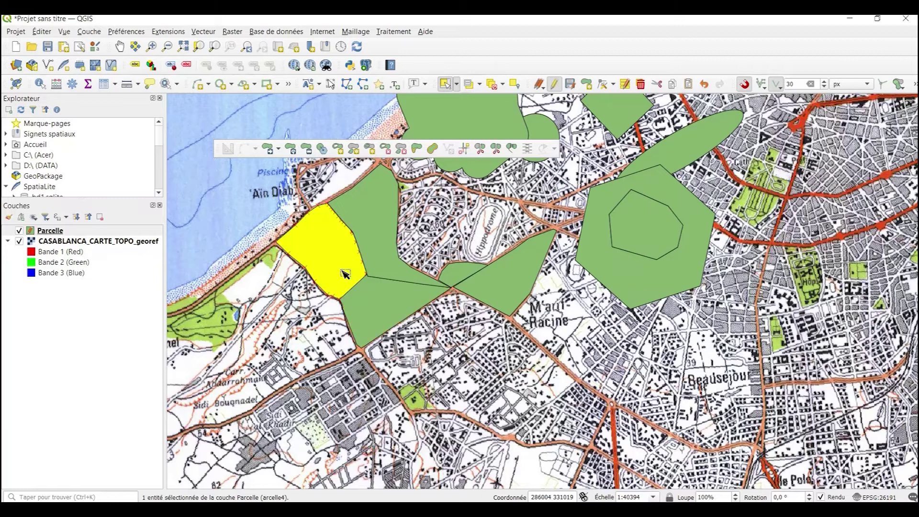
pyautogui.click(377, 307)
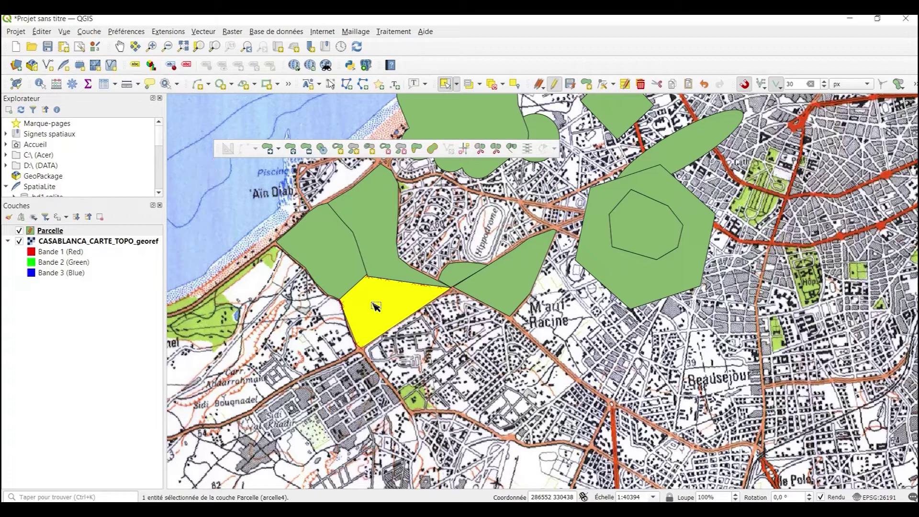
pyautogui.click(342, 271)
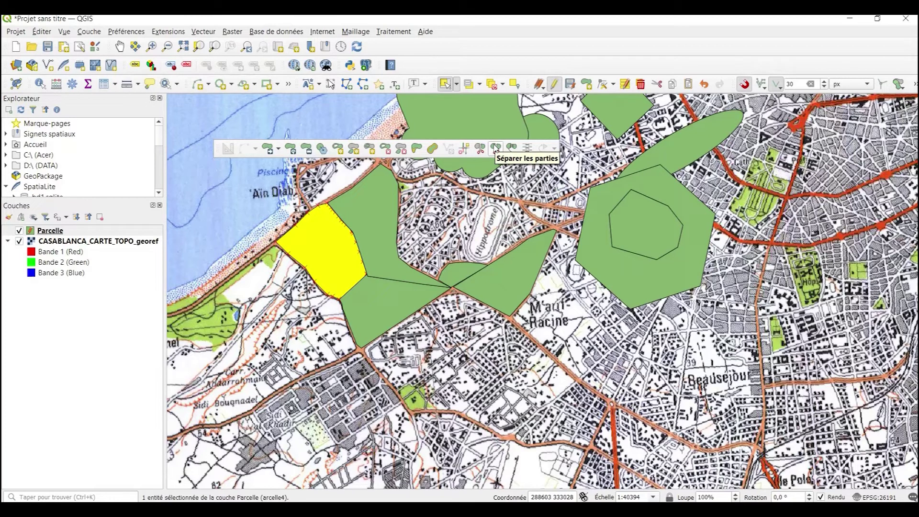
# Step: Divide the adjacent parcel Parcelle1 into northern and southern parts with a horizontal line using the Split Parts tool
pyautogui.click(379, 206)
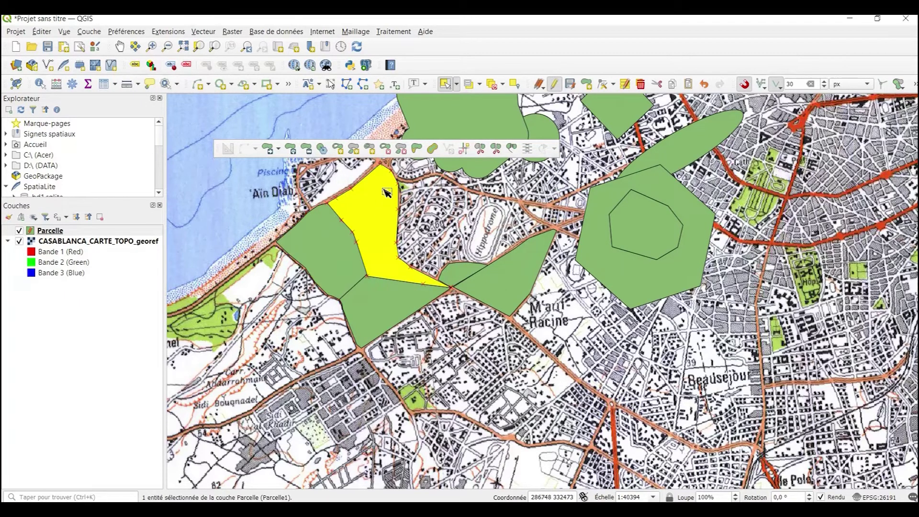
pyautogui.click(497, 150)
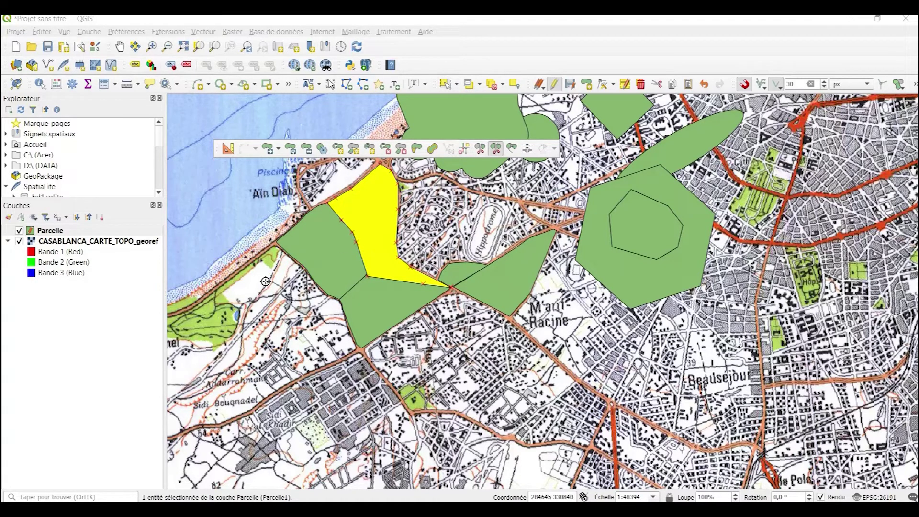
pyautogui.click(356, 242)
pyautogui.click(398, 242)
pyautogui.rightClick(399, 242)
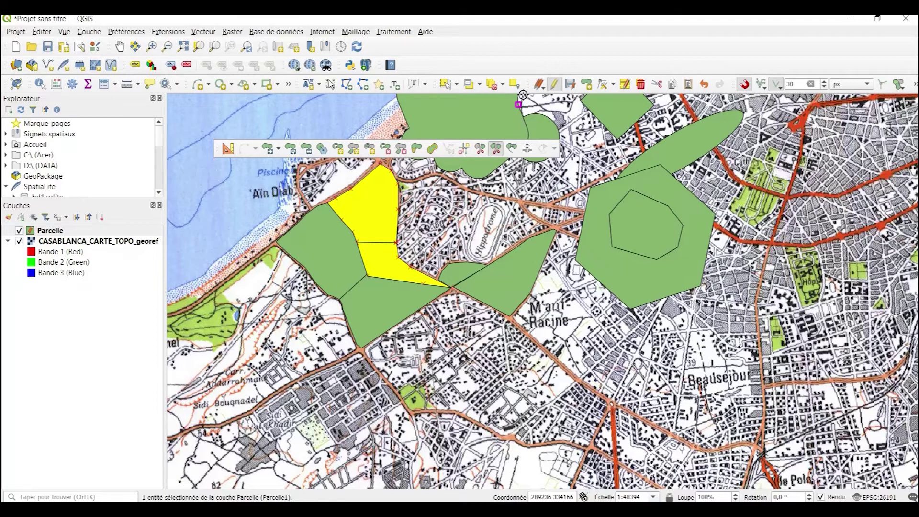
# Step: Compare the two split results by selecting the halves of arcelle4 and the parts of Parcelle1 in turn
pyautogui.click(446, 84)
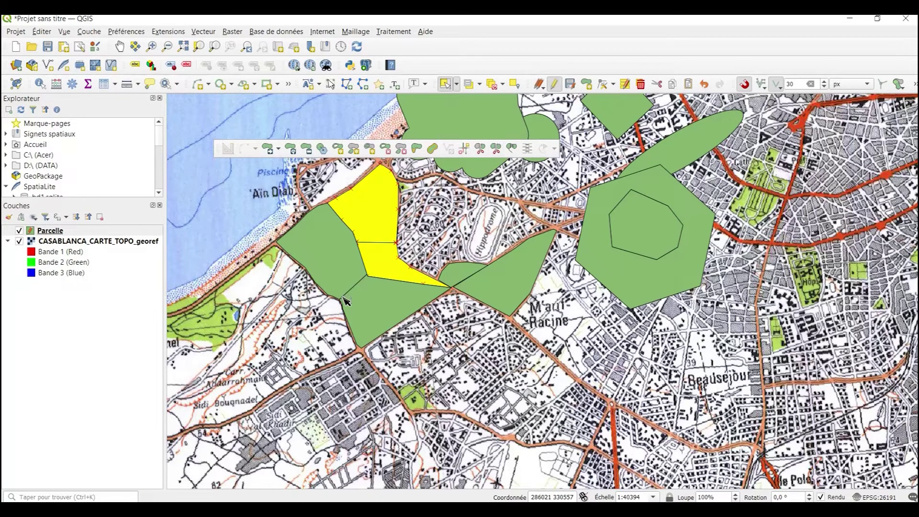
pyautogui.click(383, 313)
pyautogui.click(336, 268)
pyautogui.click(369, 303)
pyautogui.click(341, 278)
pyautogui.click(365, 303)
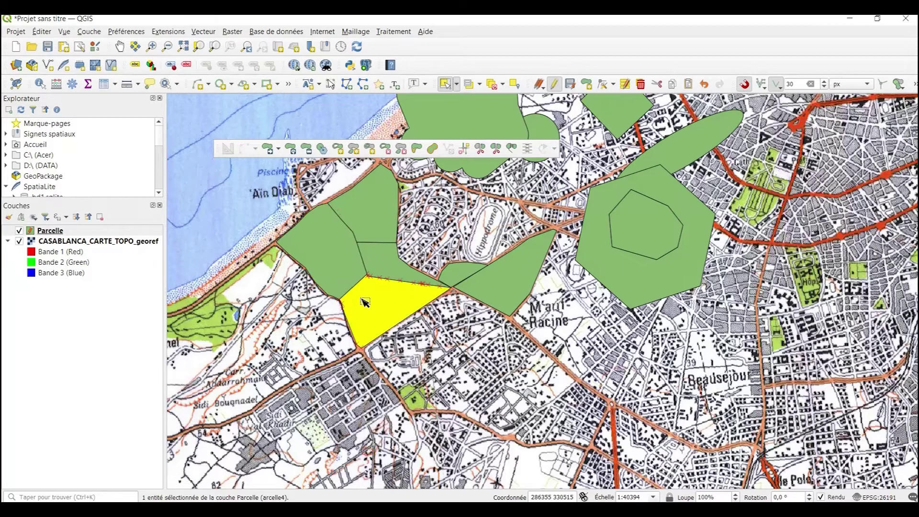
pyautogui.click(349, 279)
pyautogui.click(395, 261)
pyautogui.click(385, 218)
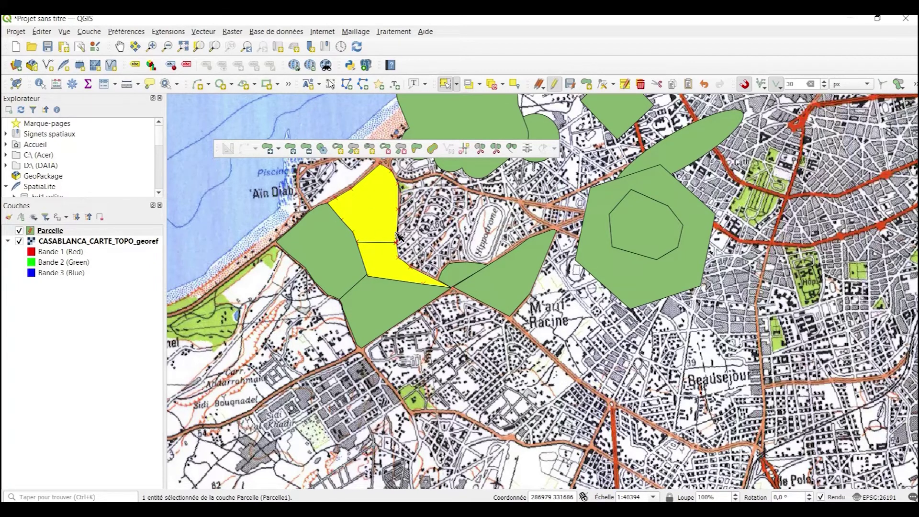
pyautogui.moveTo(381, 228); pyautogui.dragTo(377, 225)
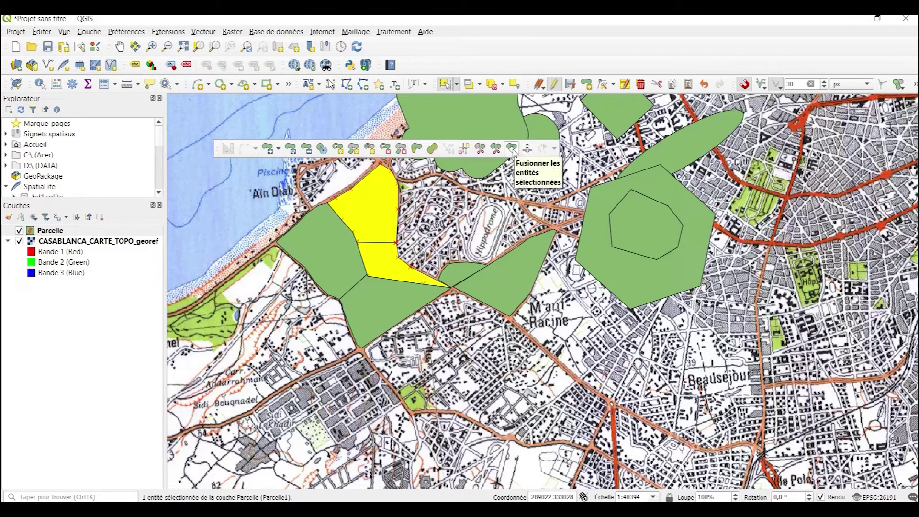
# Step: Select both halves of arcelle4 and start merging them, keeping the merge dialog clear of the selected parcels
pyautogui.click(373, 314)
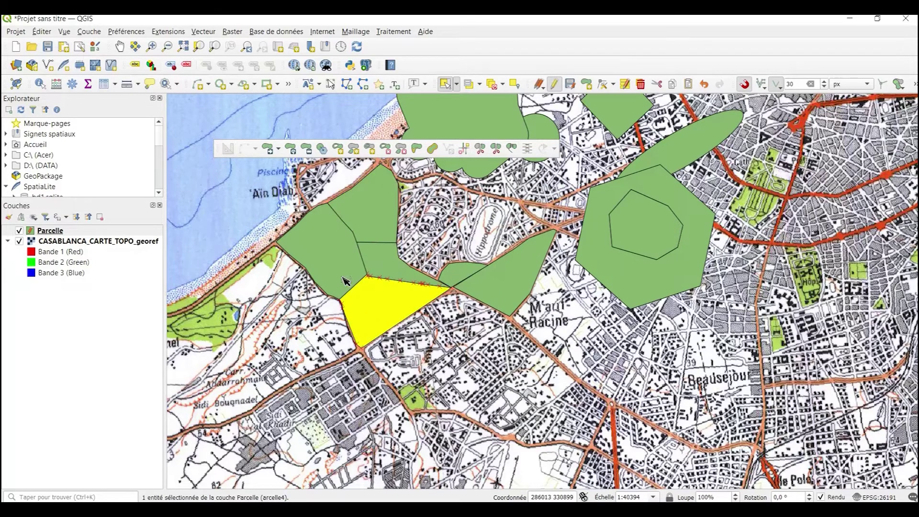
pyautogui.keyDown('shift'); pyautogui.click(346, 281); pyautogui.keyUp('shift')
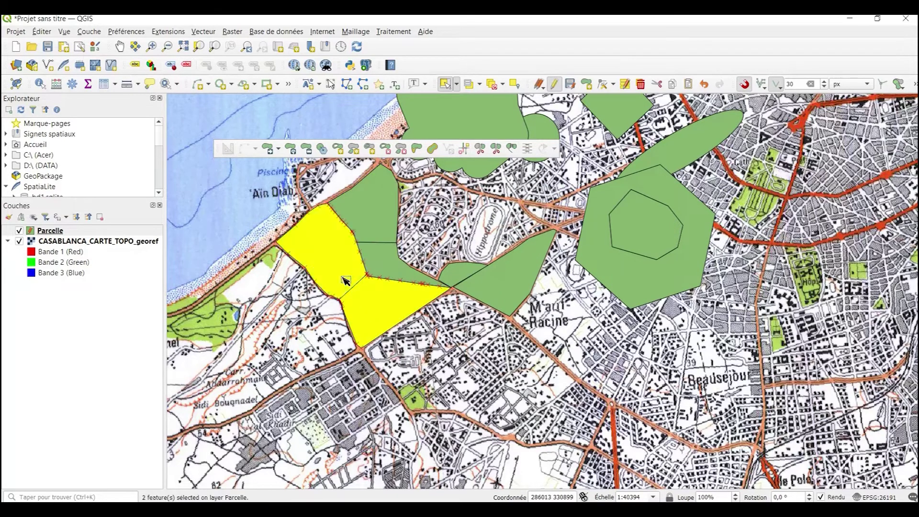
pyautogui.click(510, 149)
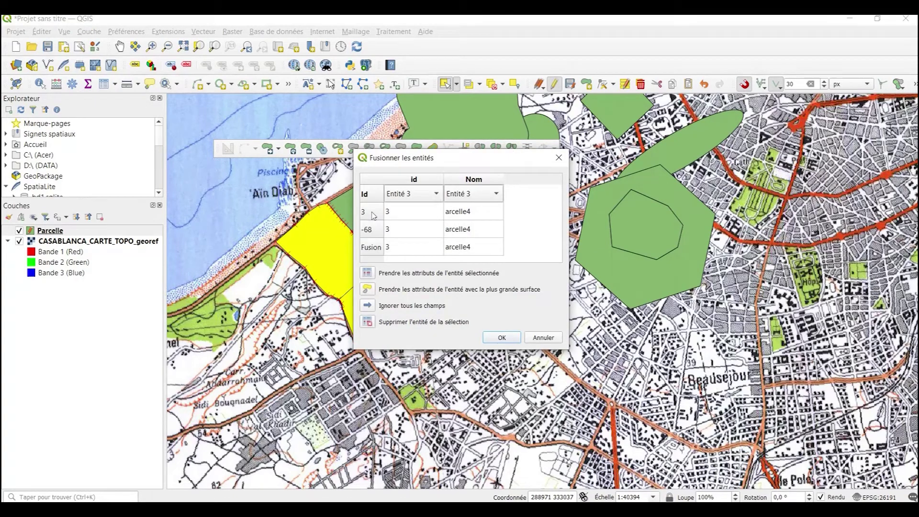
pyautogui.moveTo(414, 163); pyautogui.dragTo(555, 149)
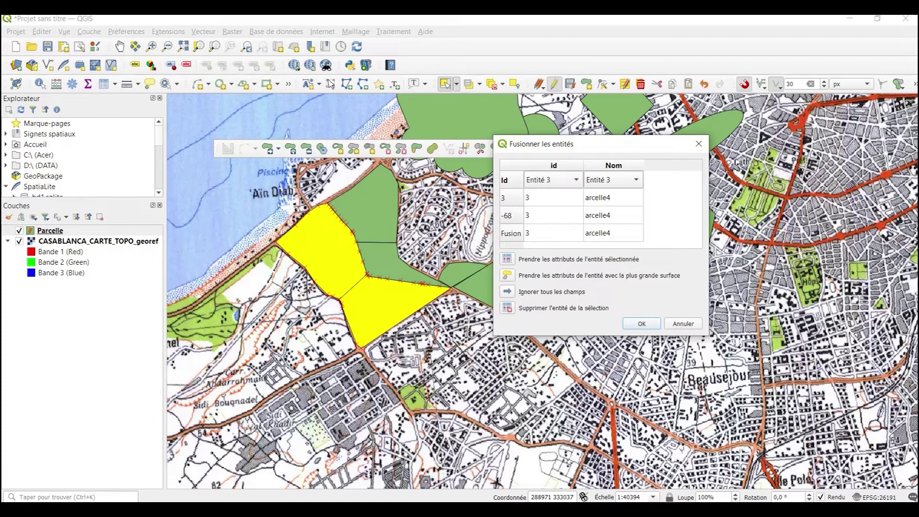
# Step: Highlight the features listed for the merge in turn and take the merged attributes from feature 3
pyautogui.click(512, 200)
pyautogui.click(513, 235)
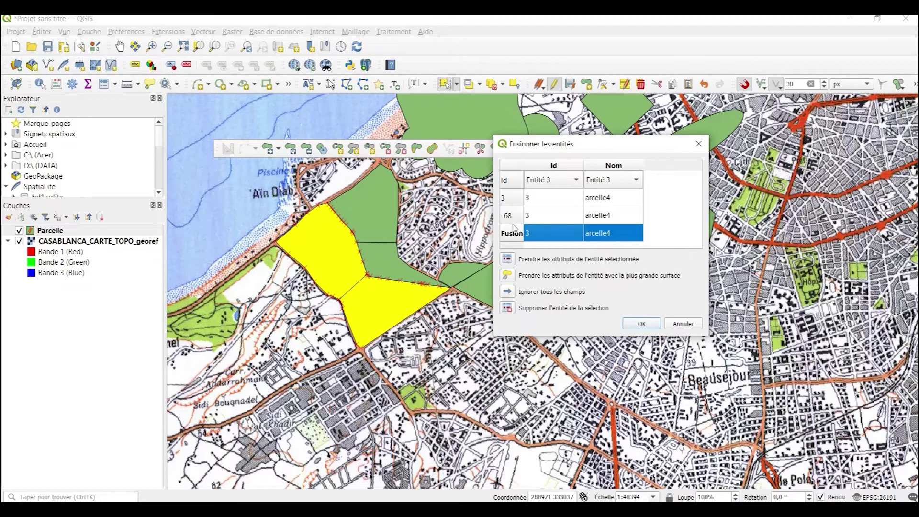
pyautogui.click(515, 219)
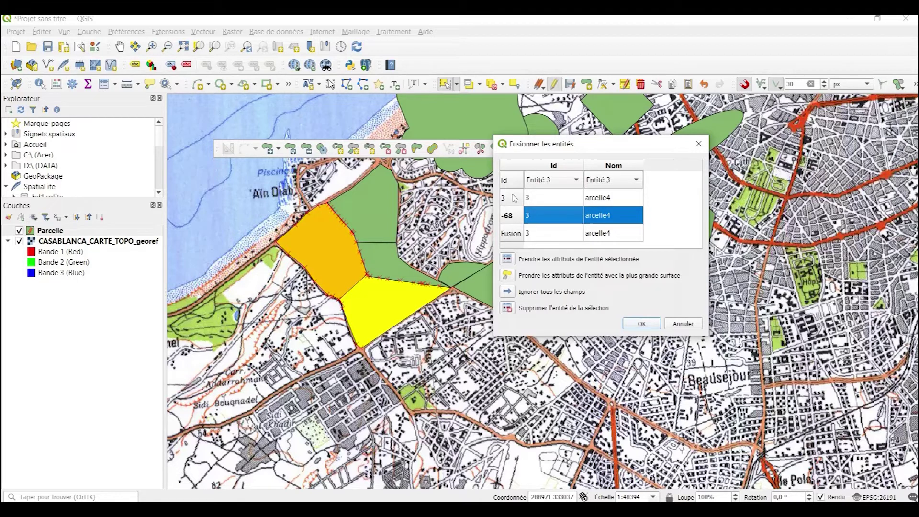
pyautogui.click(514, 198)
pyautogui.click(513, 214)
pyautogui.click(508, 200)
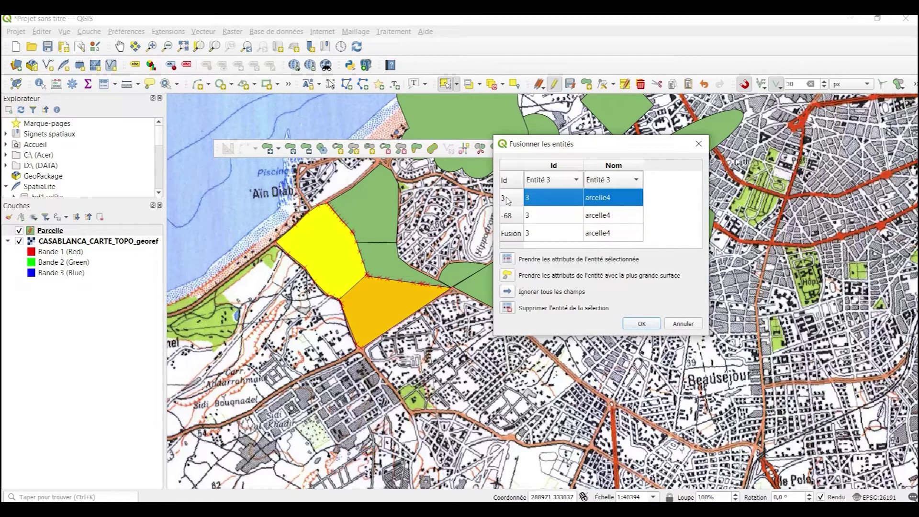
pyautogui.click(508, 260)
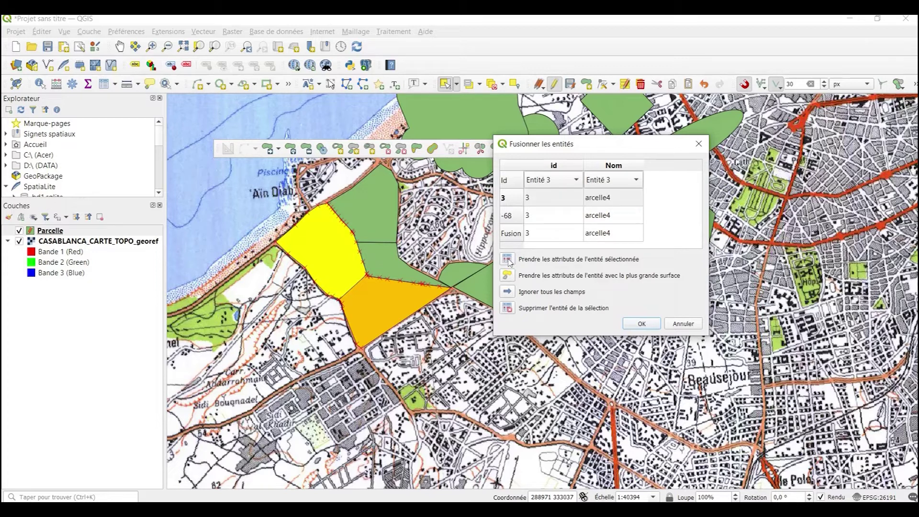
# Step: Merge the two halves of arcelle4 and try merging attributes with only the resulting parcel selected
pyautogui.click(641, 324)
pyautogui.click(361, 304)
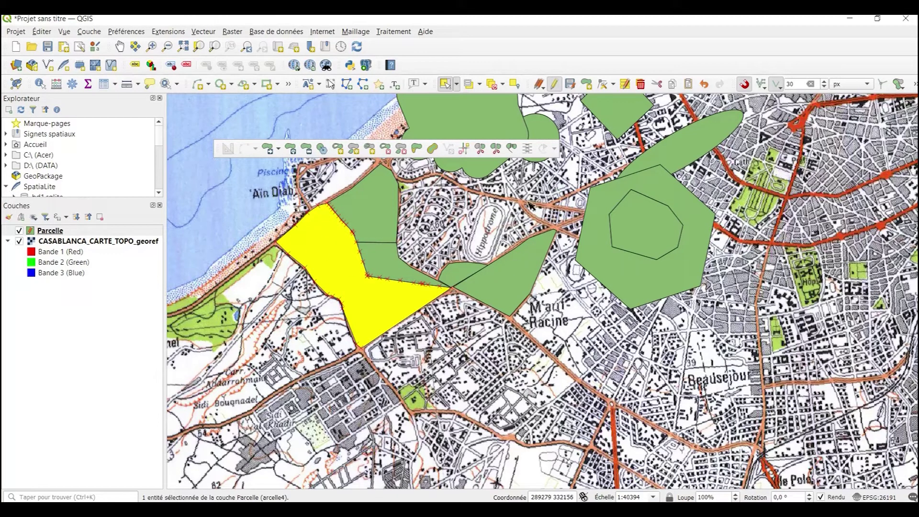
pyautogui.click(527, 150)
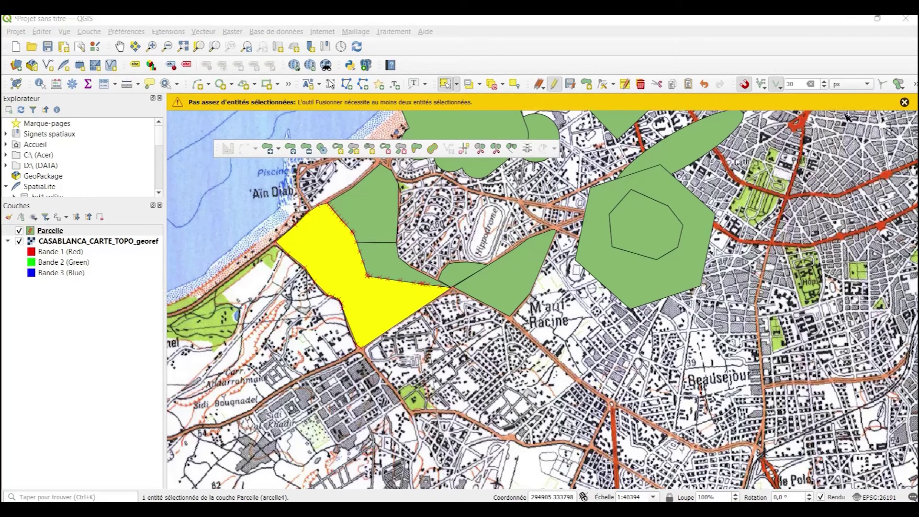
pyautogui.click(904, 103)
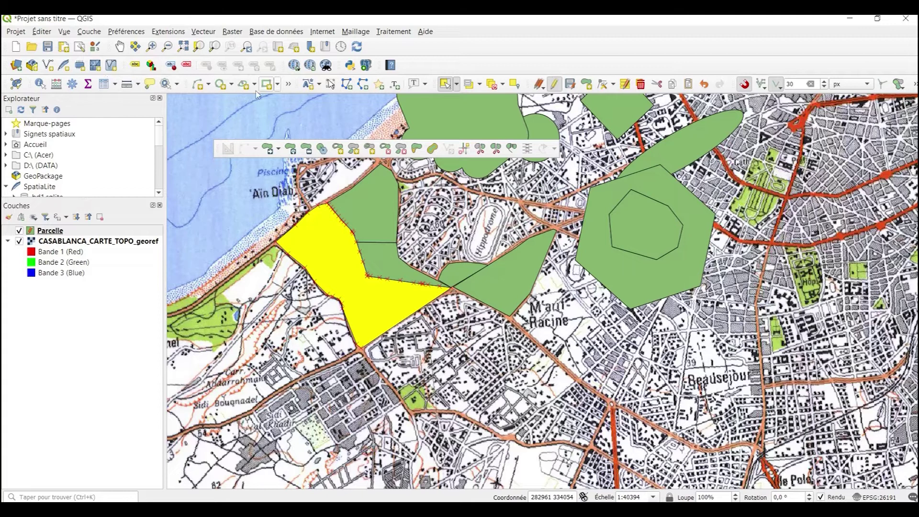
# Step: Identify the merged arcelle4 parcel and the adjacent two-part Parcelle1 to compare their attributes, clearing the feature selection
pyautogui.click(40, 84)
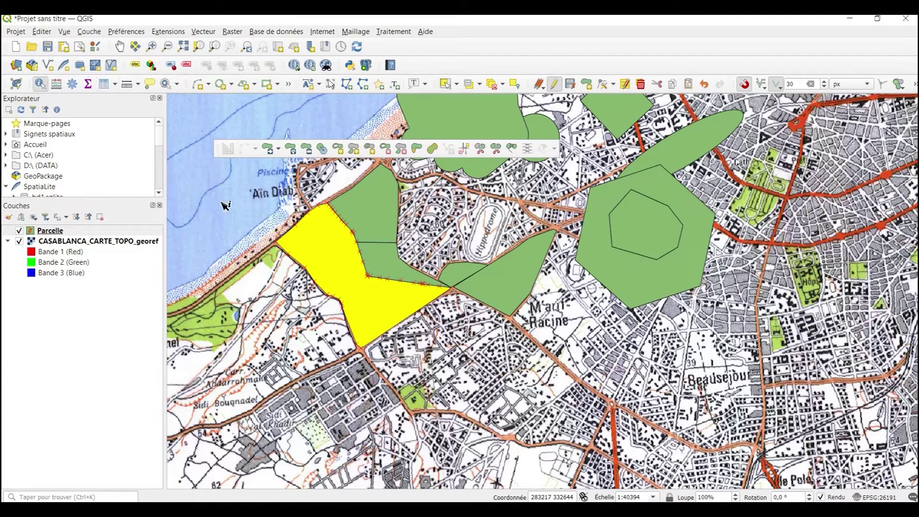
pyautogui.click(318, 248)
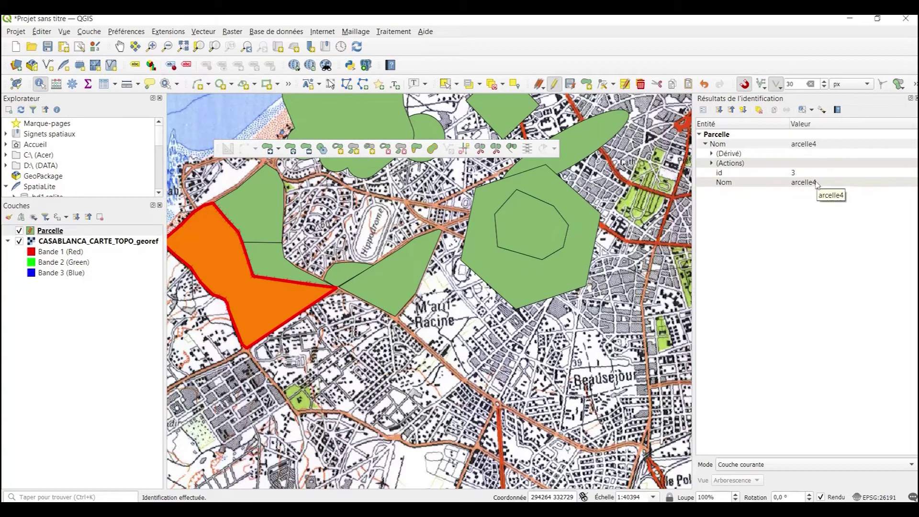
pyautogui.click(263, 211)
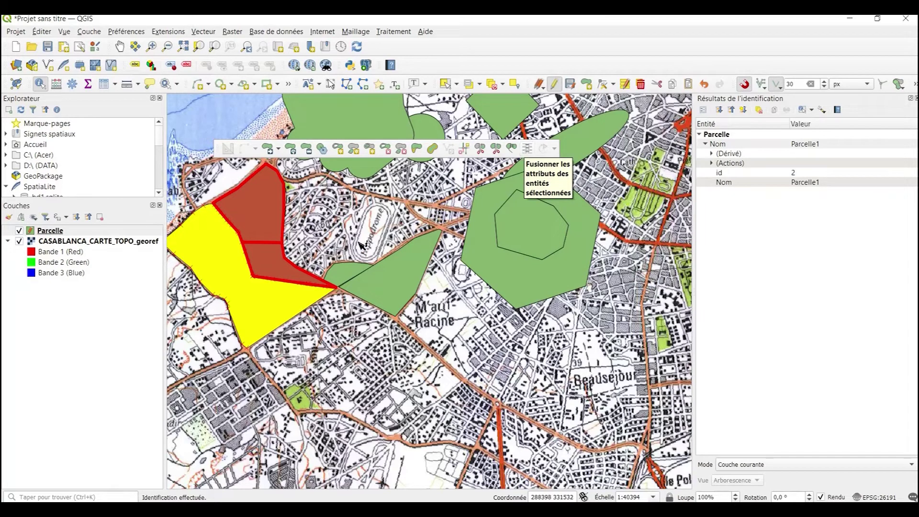
pyautogui.click(336, 227)
pyautogui.click(275, 220)
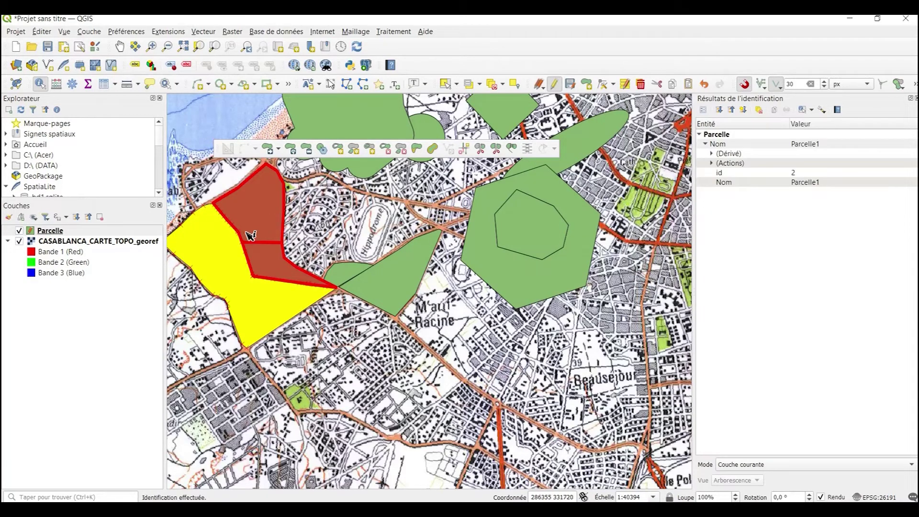
pyautogui.click(492, 84)
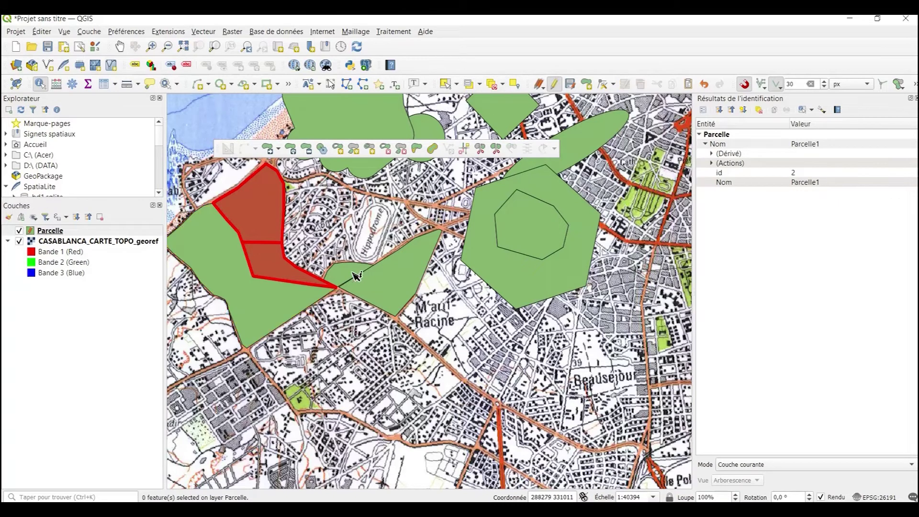
pyautogui.click(368, 232)
pyautogui.click(249, 287)
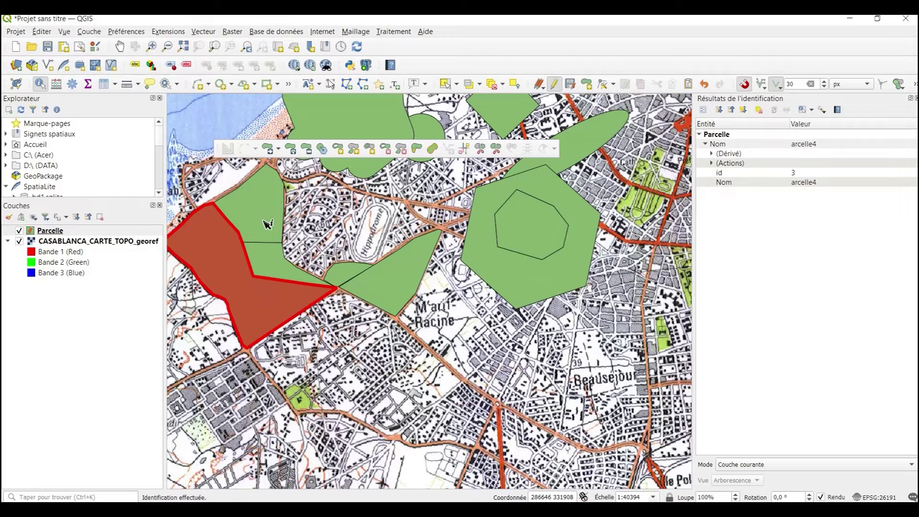
# Step: Select arcelle4 and the adjacent Parcelle1 and merge their attributes, taking the values from feature 2
pyautogui.click(446, 84)
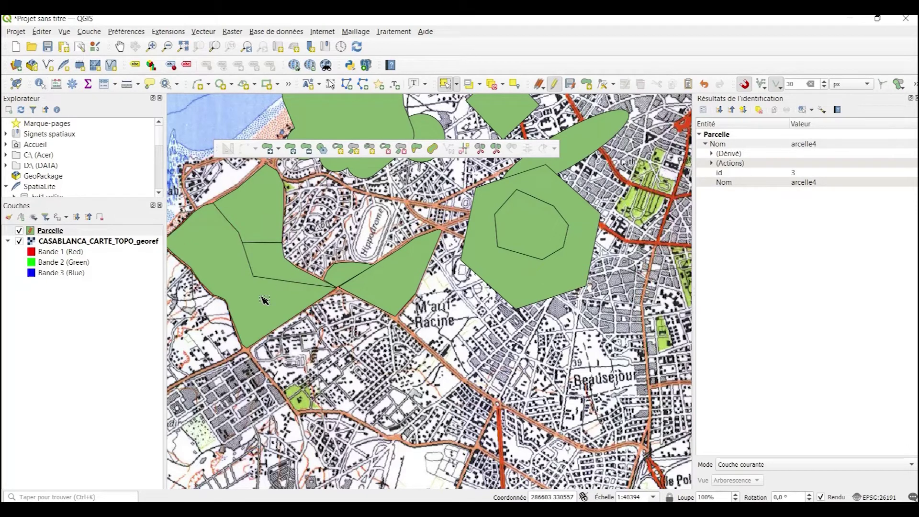
pyautogui.click(289, 285)
pyautogui.keyDown('shift'); pyautogui.click(264, 238); pyautogui.keyUp('shift')
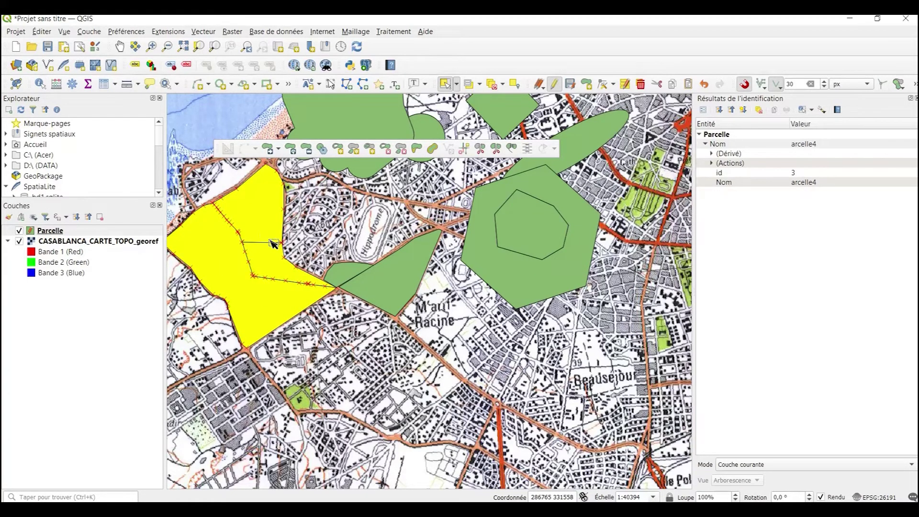
pyautogui.click(527, 149)
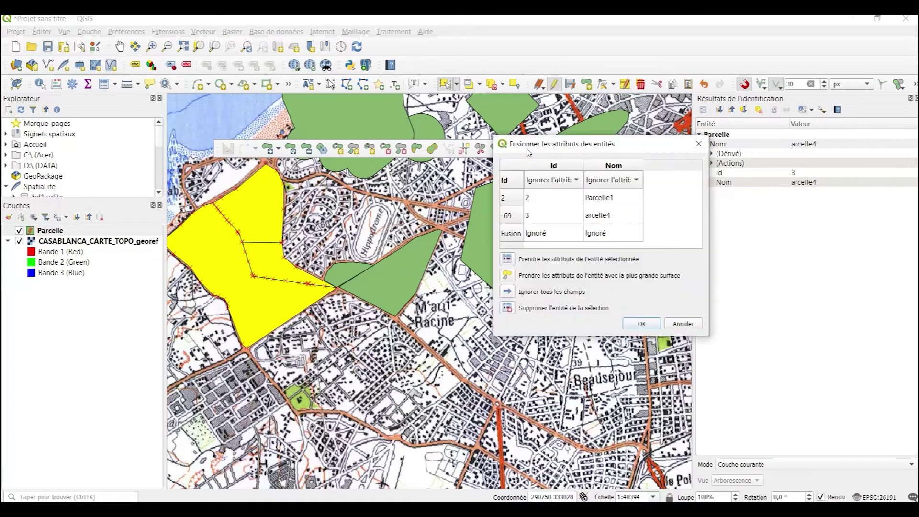
pyautogui.click(507, 201)
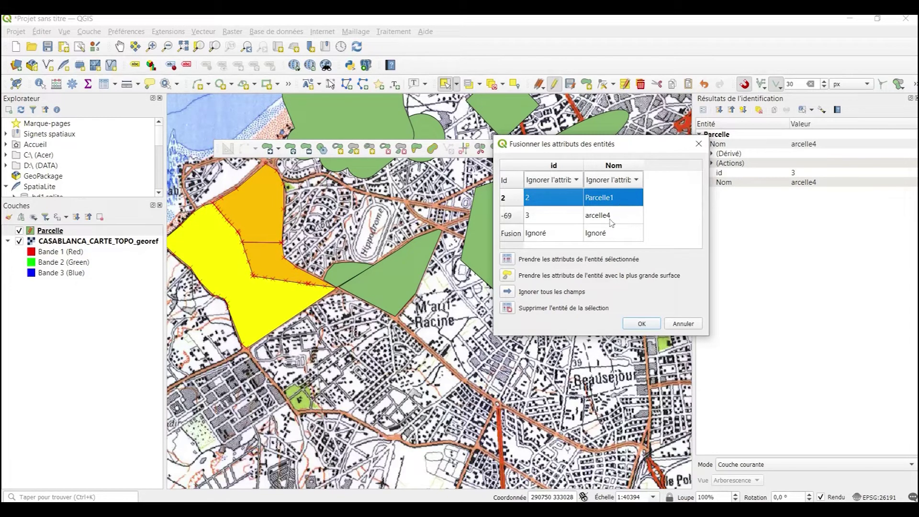
pyautogui.click(507, 260)
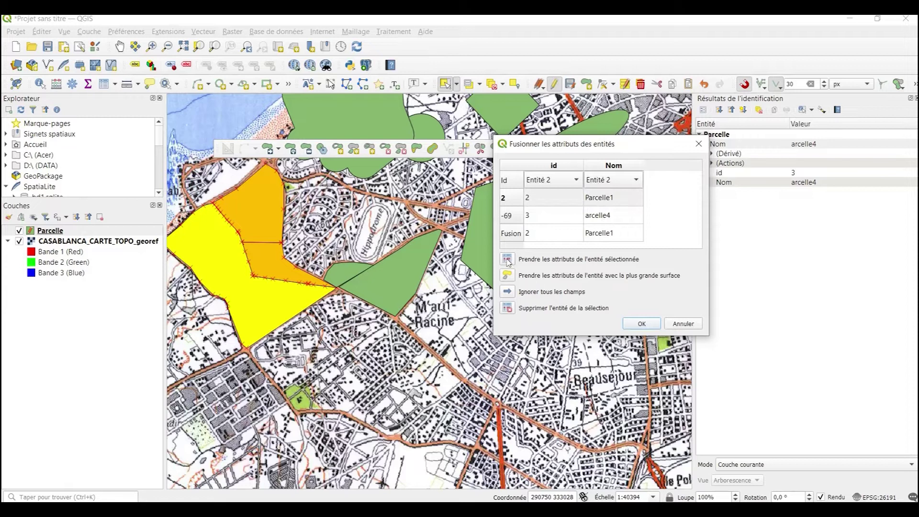
pyautogui.click(642, 324)
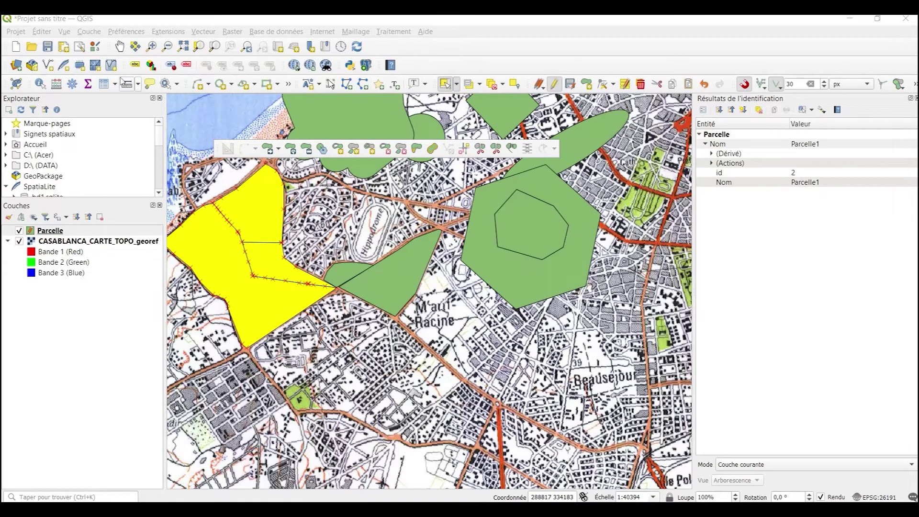
# Step: Identify the two selected parcels and their shared boundary to check the merged attributes, and close the identification results
pyautogui.click(39, 84)
pyautogui.click(242, 286)
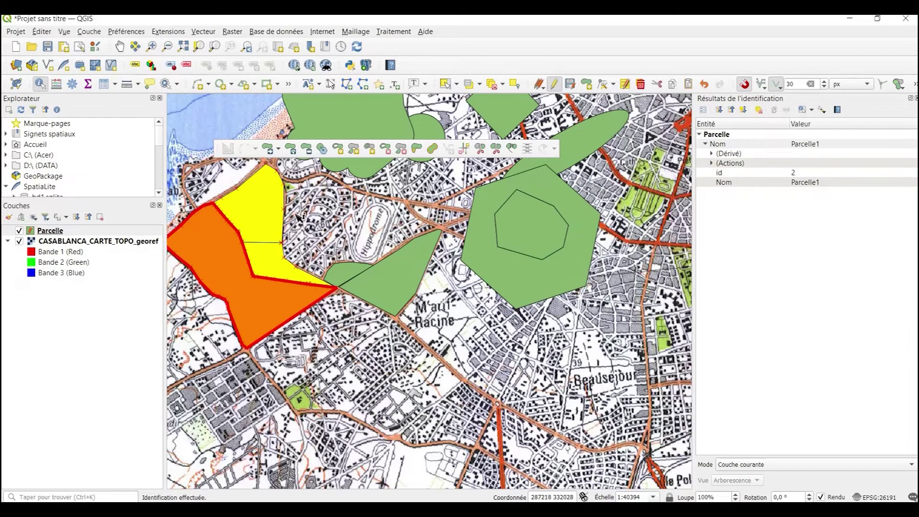
pyautogui.click(273, 223)
pyautogui.click(255, 246)
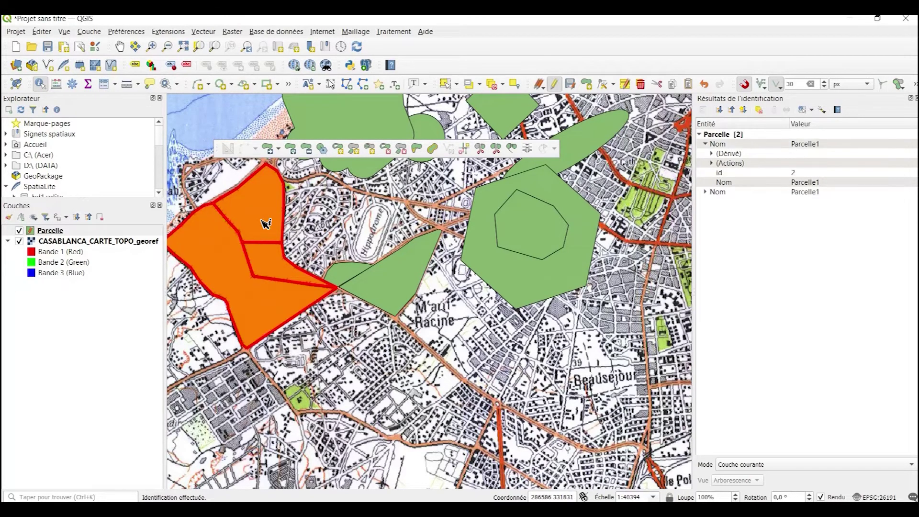
pyautogui.click(239, 312)
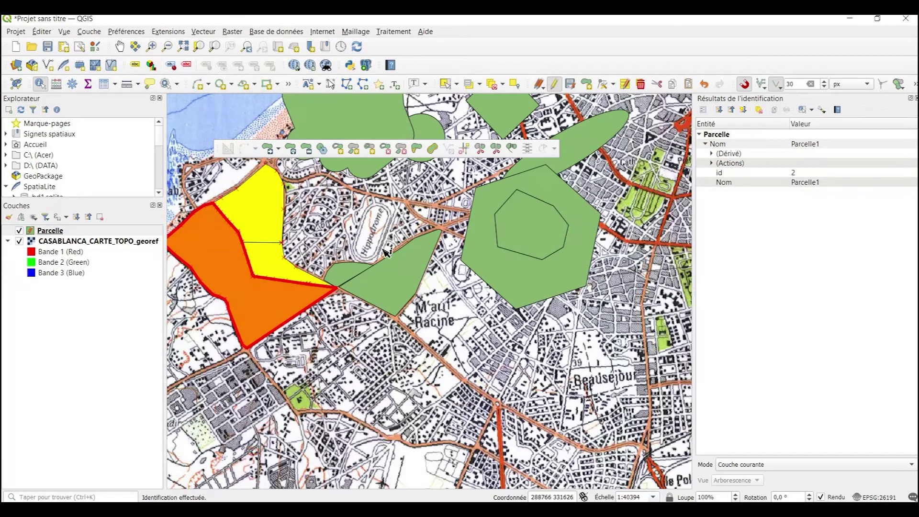
pyautogui.scroll(-2, 509, 325)
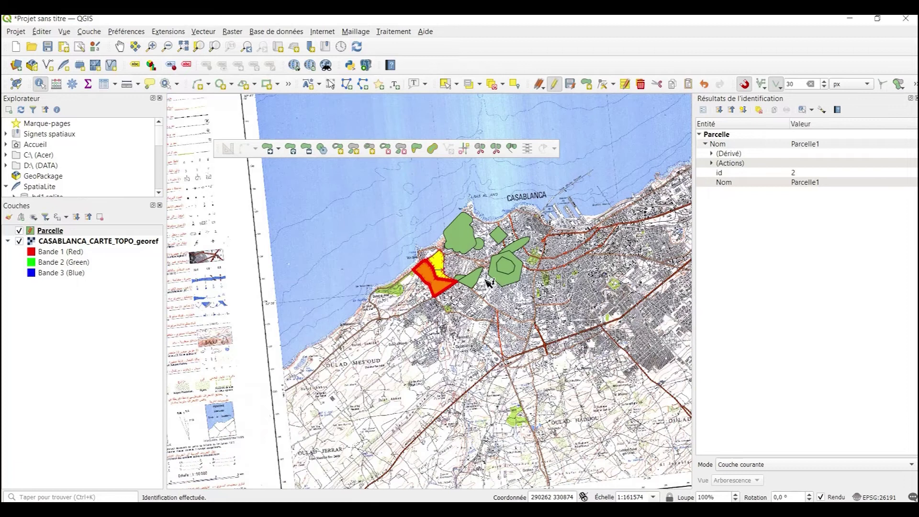
pyautogui.scroll(1, 485, 275)
pyautogui.moveTo(463, 241); pyautogui.dragTo(428, 315)
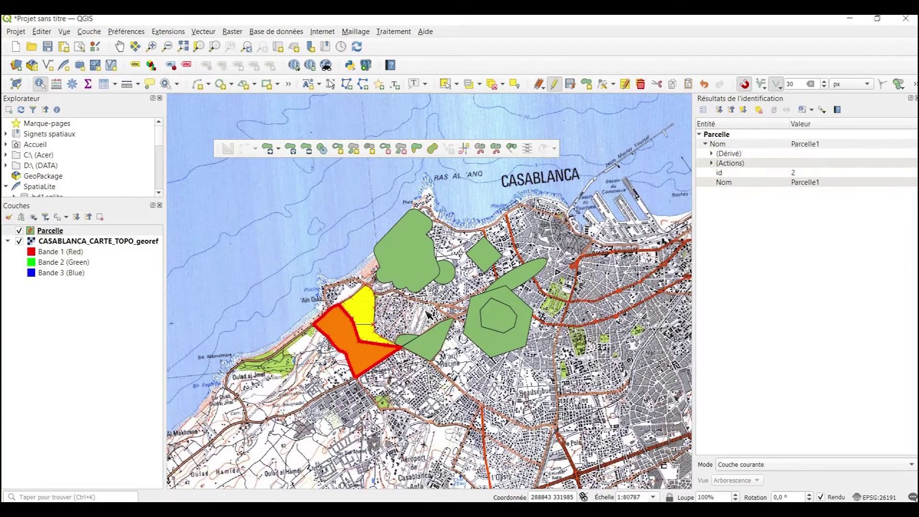
pyautogui.click(915, 98)
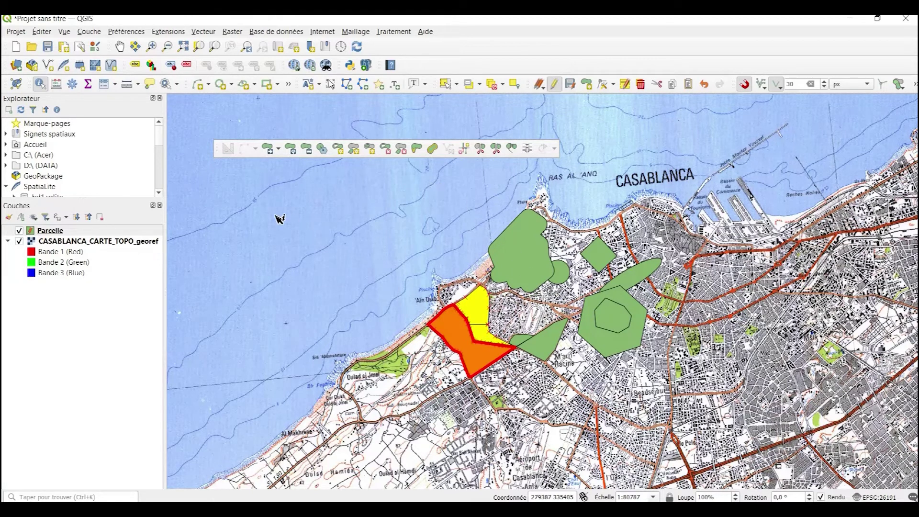
# Step: Start adding a polygon to the Parcelle layer with no features selected and open the advanced digitizing settings clear of the parcels
pyautogui.moveTo(495, 377); pyautogui.dragTo(519, 281)
pyautogui.moveTo(613, 311); pyautogui.dragTo(543, 316)
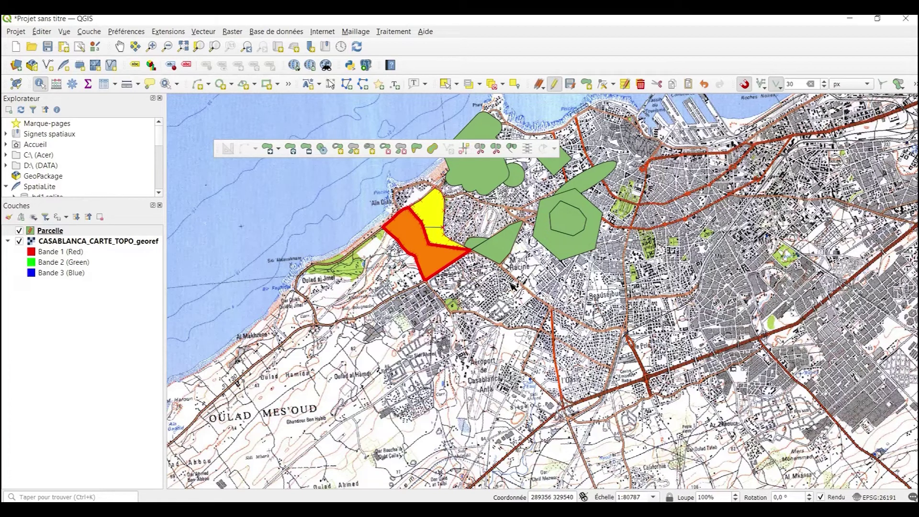
pyautogui.click(53, 232)
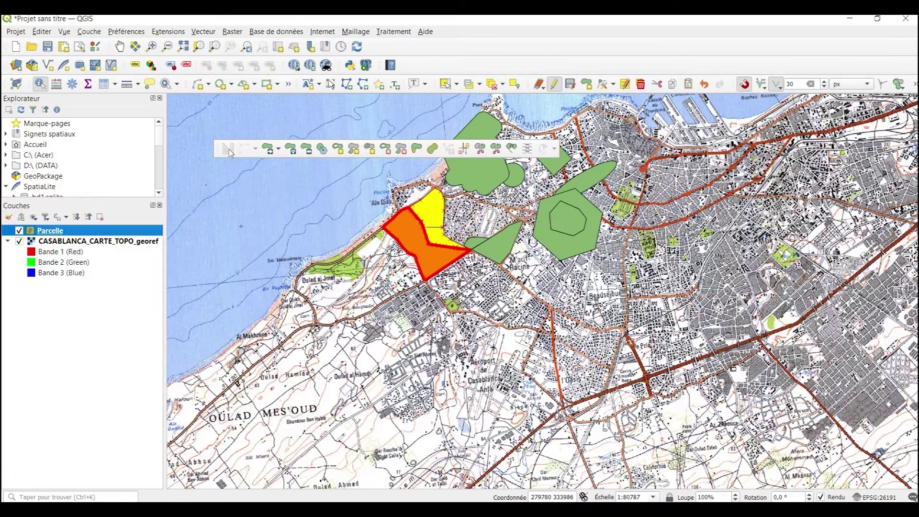
pyautogui.click(587, 85)
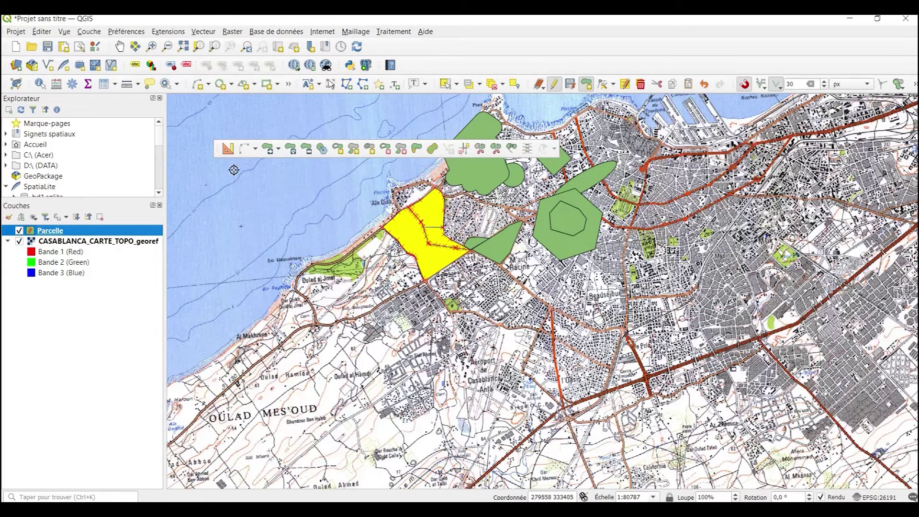
pyautogui.click(492, 84)
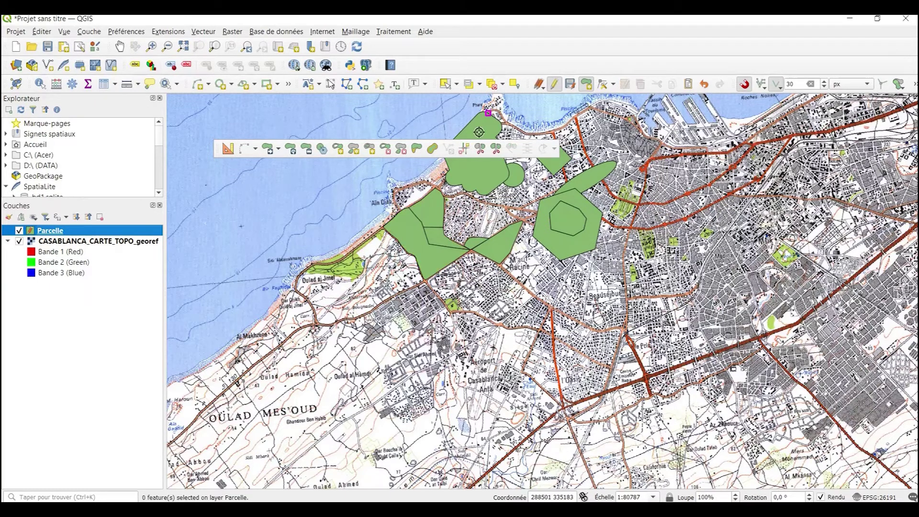
pyautogui.click(228, 149)
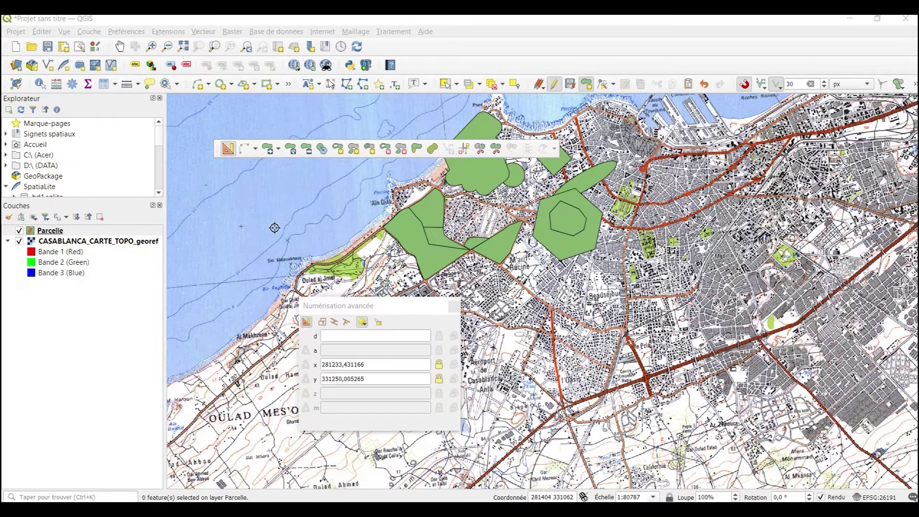
pyautogui.moveTo(354, 302); pyautogui.dragTo(585, 244)
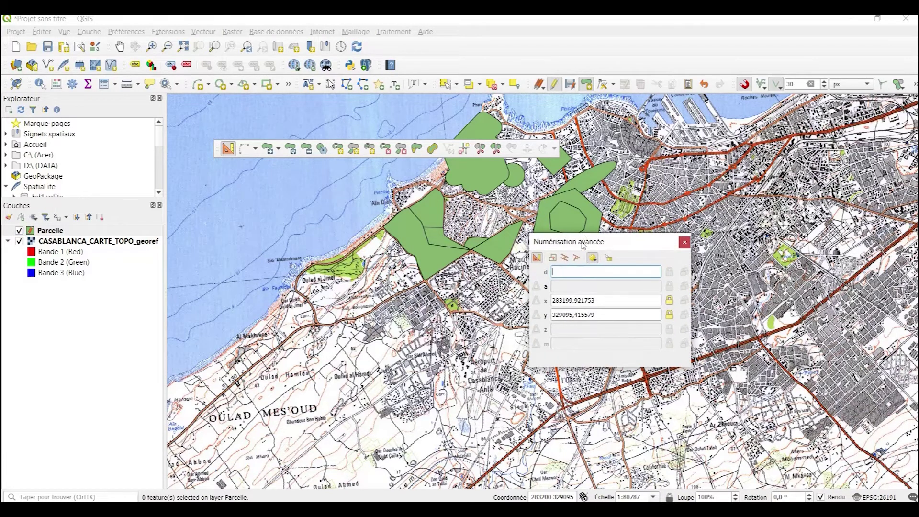
pyautogui.moveTo(583, 245); pyautogui.dragTo(566, 269)
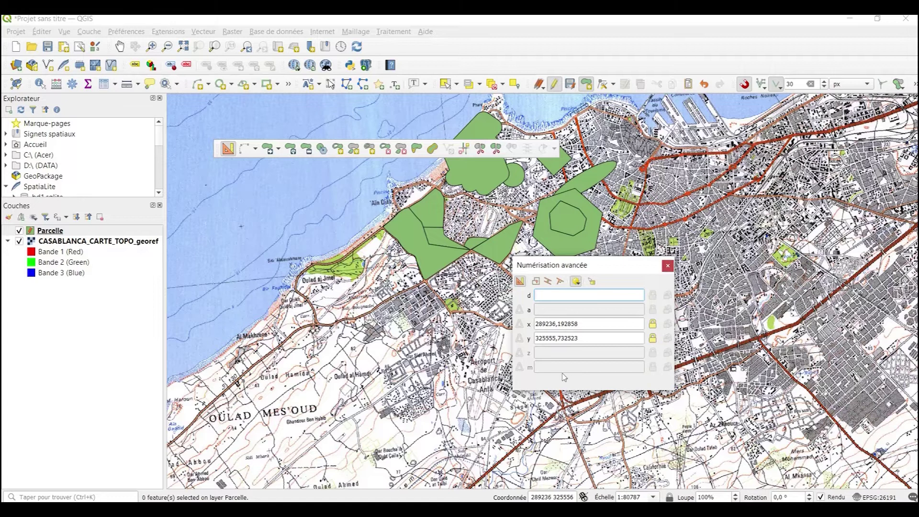
# Step: Lock the x coordinate of the new polygon's first vertex at 288500
pyautogui.click(585, 324)
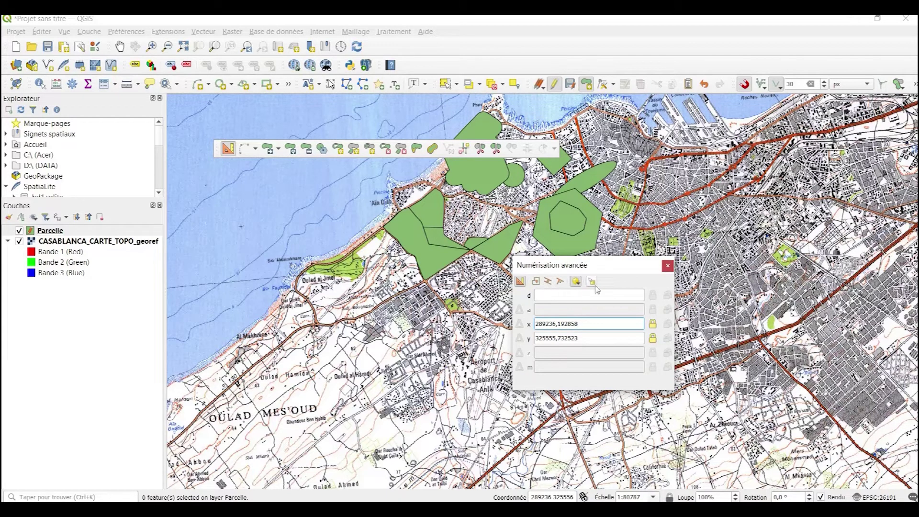
pyautogui.click(545, 296)
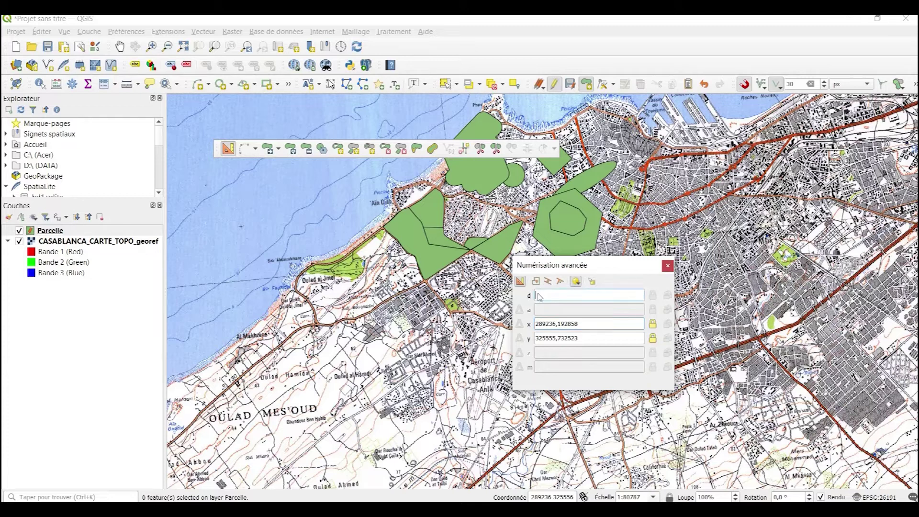
pyautogui.click(566, 324)
pyautogui.doubleClick(594, 323)
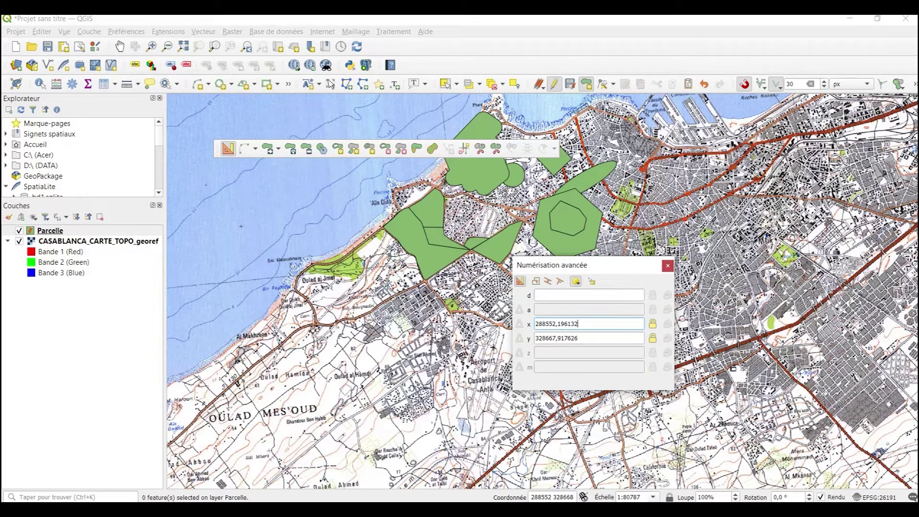
pyautogui.press('BackSpace')
pyautogui.press('BackSpace')
pyautogui.press('BackSpace')
pyautogui.press('BackSpace')
pyautogui.press('BackSpace')
pyautogui.press('BackSpace')
pyautogui.press('BackSpace')
pyautogui.press('BackSpace')
pyautogui.press('BackSpace')
pyautogui.press('BackSpace')
pyautogui.press('BackSpace')
pyautogui.press('Return')
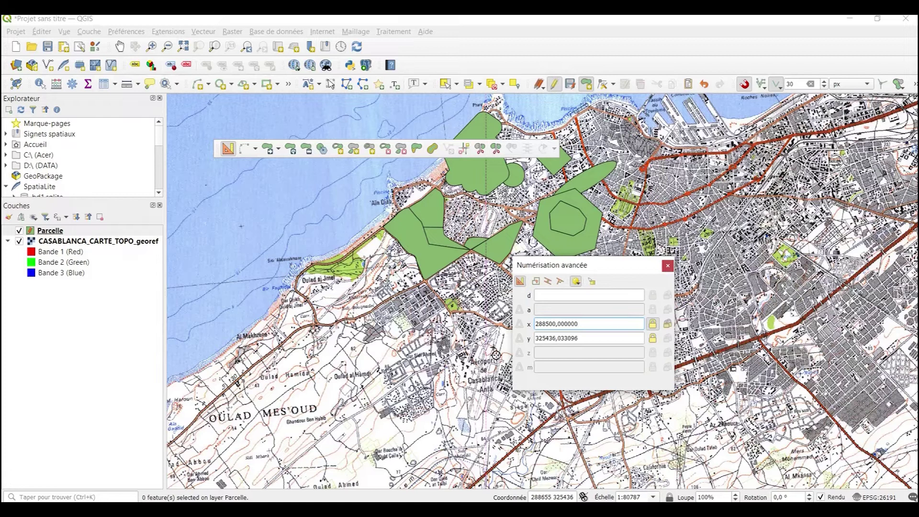
# Step: Hide the CASABLANCA_CARTE_TOPO_georef map and lock the first vertex's y coordinate at 324600
pyautogui.click(20, 241)
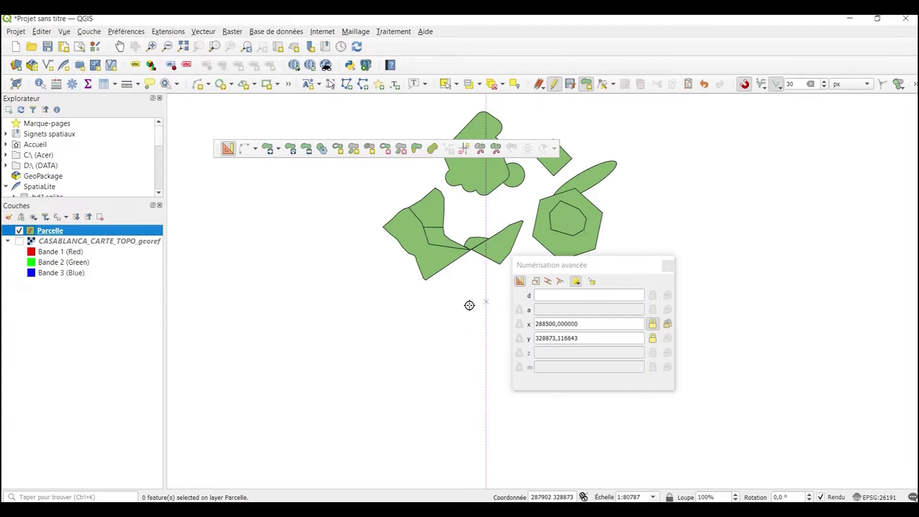
pyautogui.press('y')
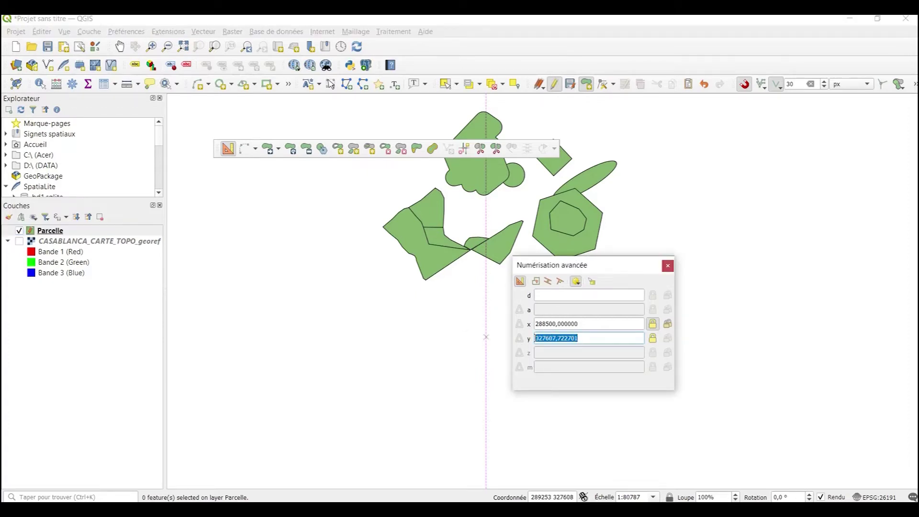
pyautogui.write('324600')
pyautogui.press('Return')
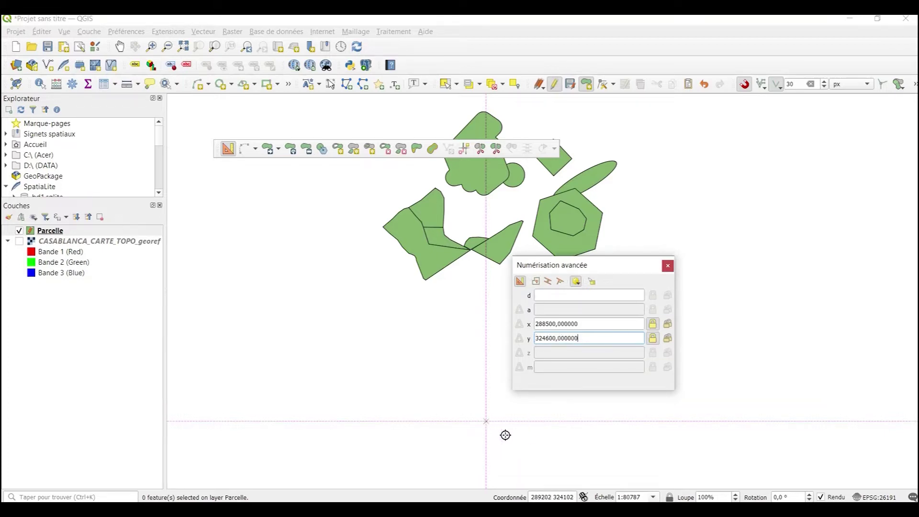
# Step: Place the polygon's first vertex at its locked coordinates and lock the second vertex's x coordinate at 288800
pyautogui.scroll(1, 497, 437)
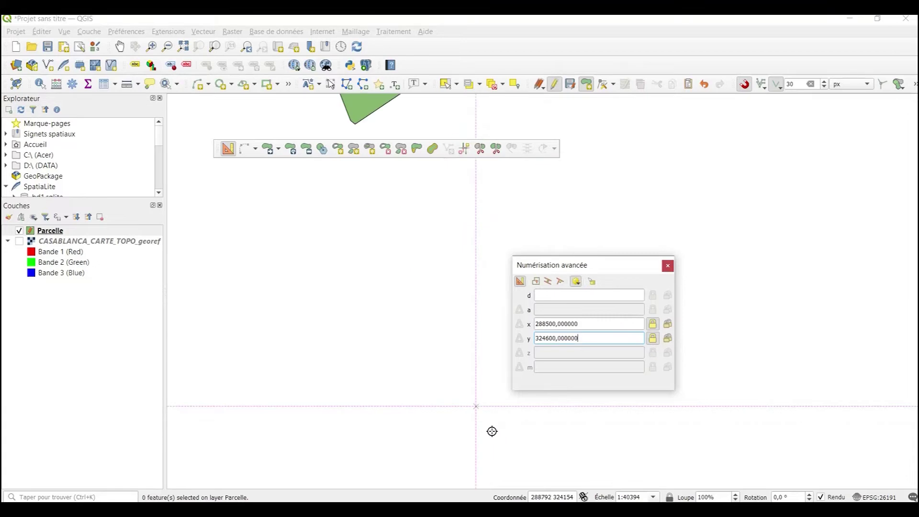
pyautogui.click(477, 407)
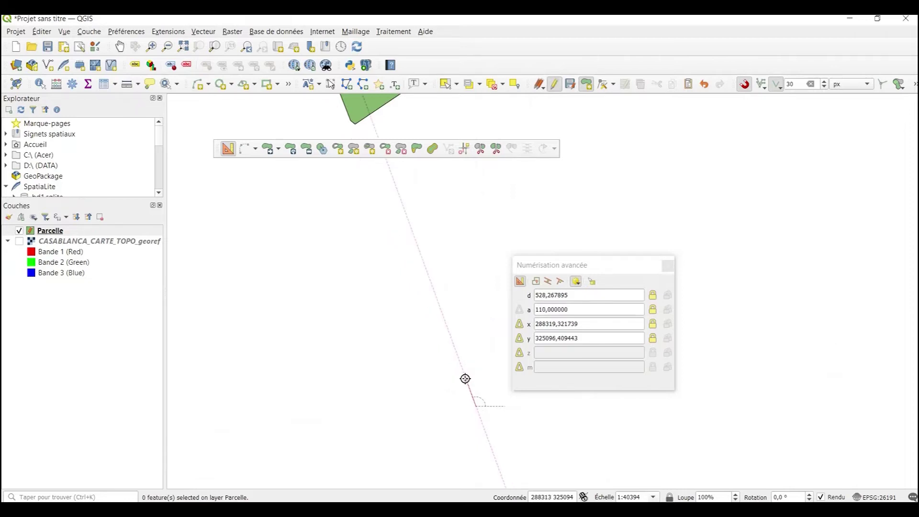
pyautogui.click(584, 323)
pyautogui.moveTo(583, 323); pyautogui.dragTo(529, 327)
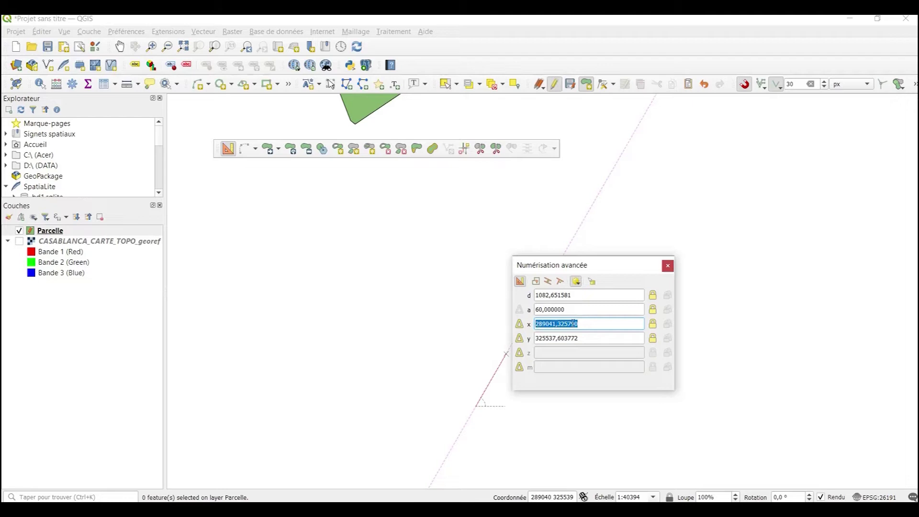
pyautogui.write('288800')
pyautogui.press('Return')
# Step: Lock the second vertex's y coordinate at 324900 and place the vertex at the constrained intersection
pyautogui.moveTo(612, 340); pyautogui.dragTo(538, 341)
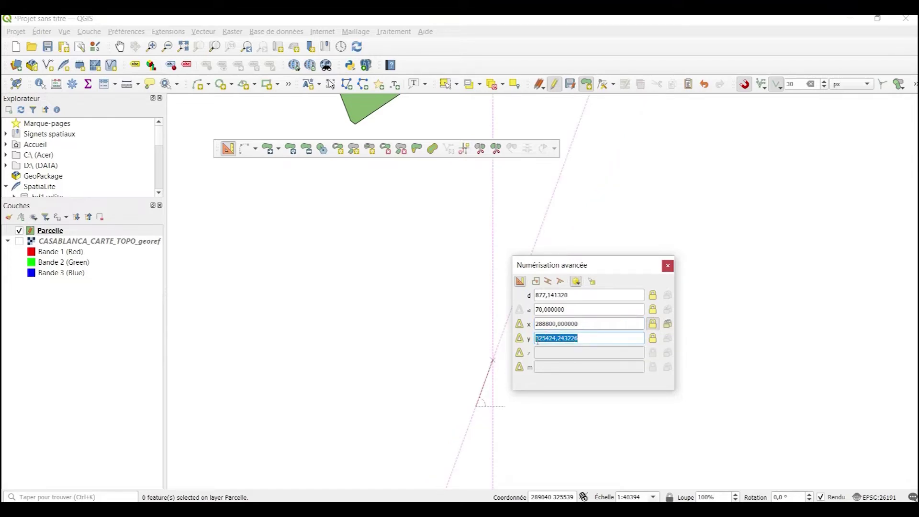
pyautogui.write('324900')
pyautogui.press('Return')
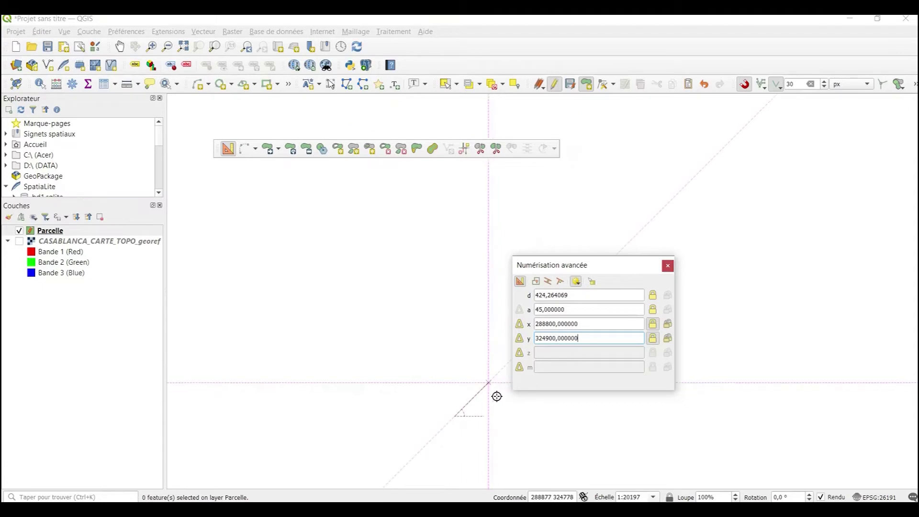
pyautogui.scroll(3, 496, 395)
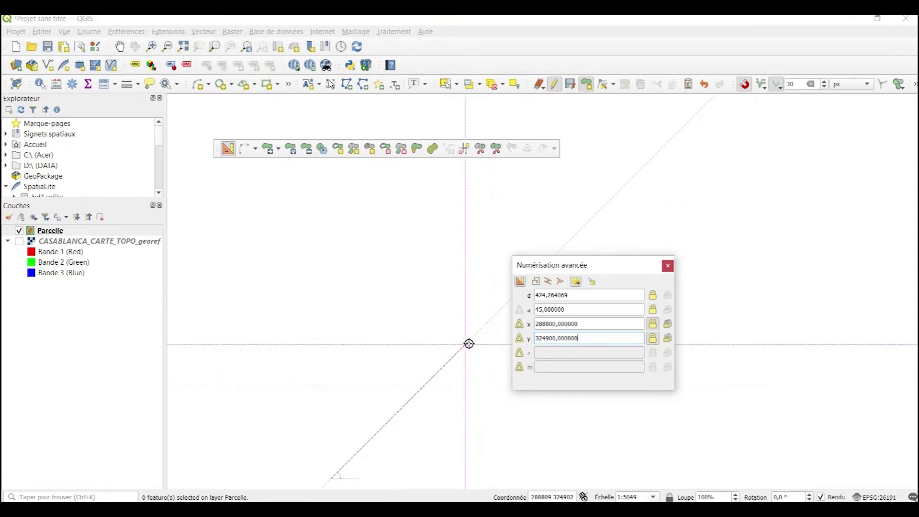
pyautogui.click(466, 344)
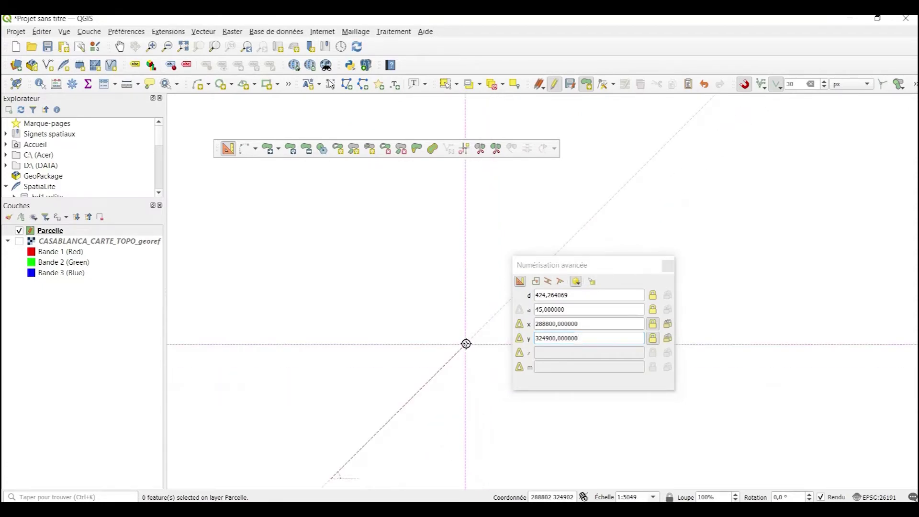
# Step: Turn off snapping to common angles and lock the third vertex's angle at 90 degrees relative to the previous segment
pyautogui.click(332, 478)
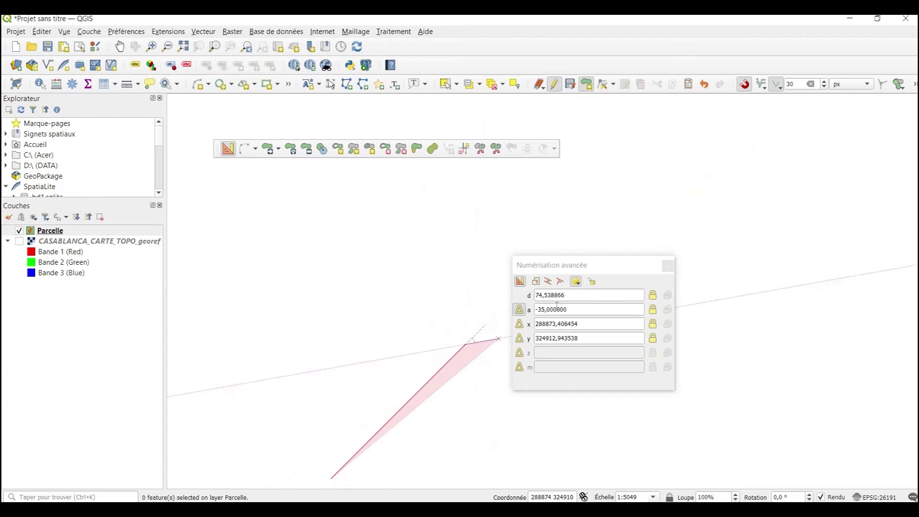
pyautogui.click(537, 282)
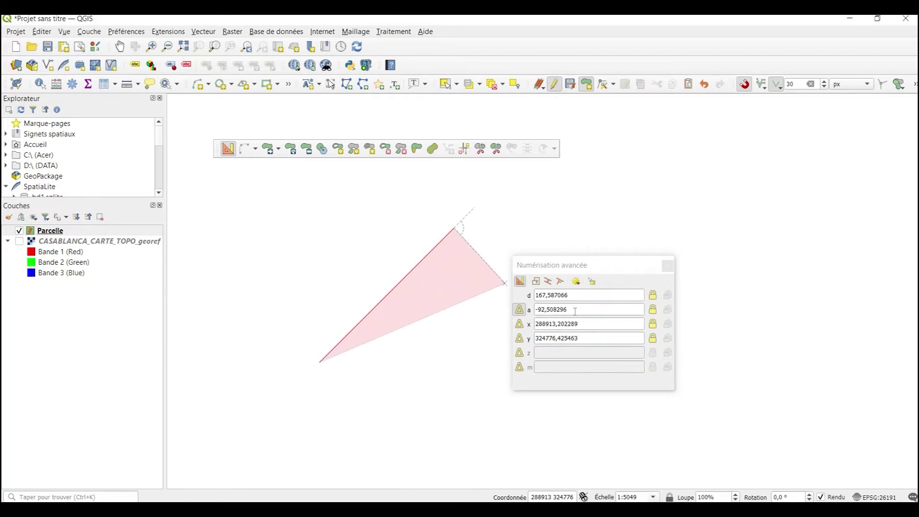
pyautogui.moveTo(576, 311); pyautogui.dragTo(539, 303)
pyautogui.press('BackSpace')
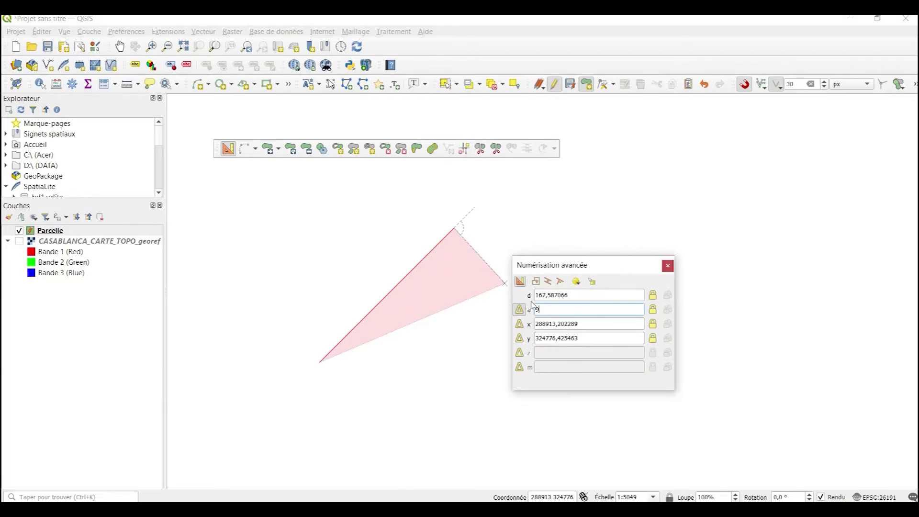
pyautogui.press('Return')
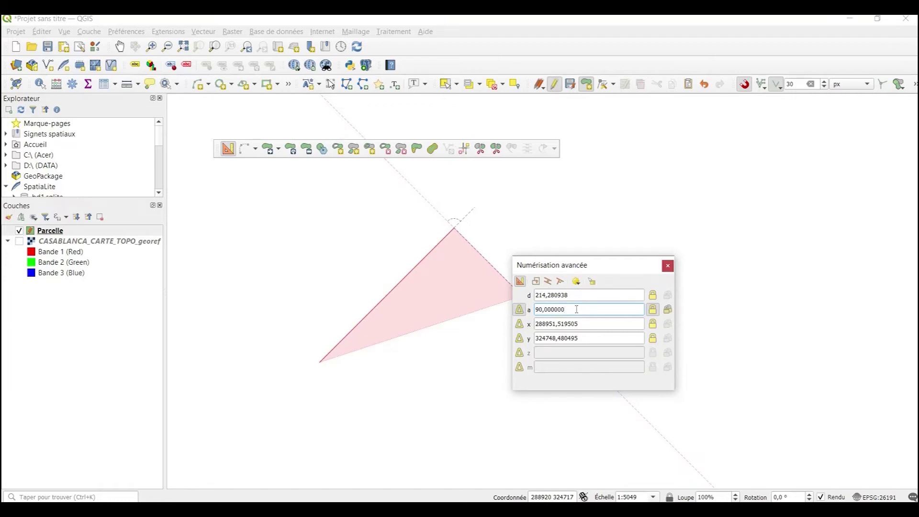
# Step: Lock the distance from the second vertex at 300 and place the third vertex where the distance and angle constraints meet
pyautogui.click(586, 295)
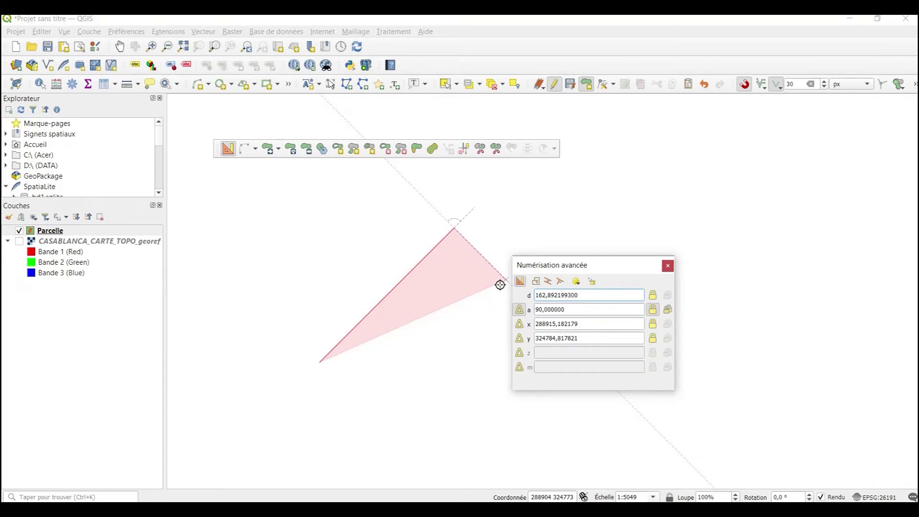
pyautogui.press('BackSpace')
pyautogui.press('BackSpace')
pyautogui.press('BackSpace')
pyautogui.press('BackSpace')
pyautogui.press('BackSpace')
pyautogui.press('BackSpace')
pyautogui.press('BackSpace')
pyautogui.press('BackSpace')
pyautogui.press('BackSpace')
pyautogui.press('BackSpace')
pyautogui.press('BackSpace')
pyautogui.press('BackSpace')
pyautogui.write('300')
pyautogui.press('Return')
pyautogui.moveTo(574, 271); pyautogui.dragTo(711, 287)
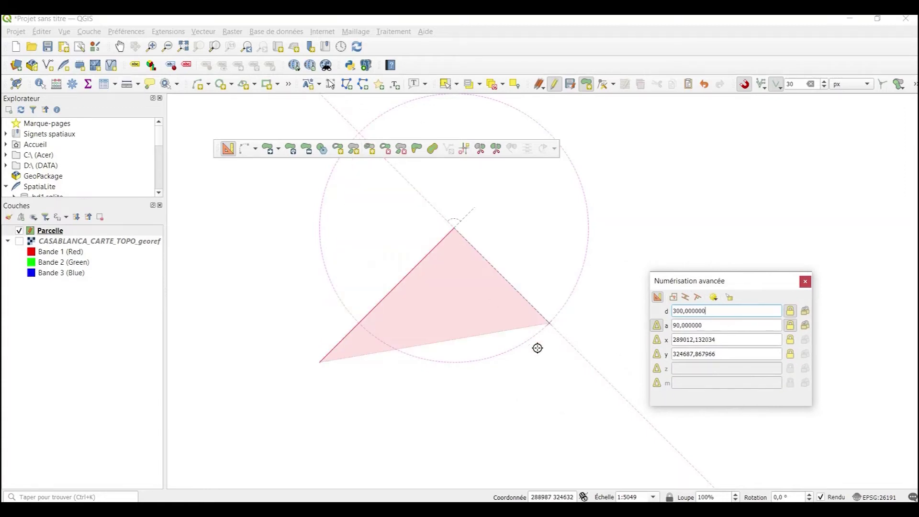
pyautogui.scroll(2, 541, 344)
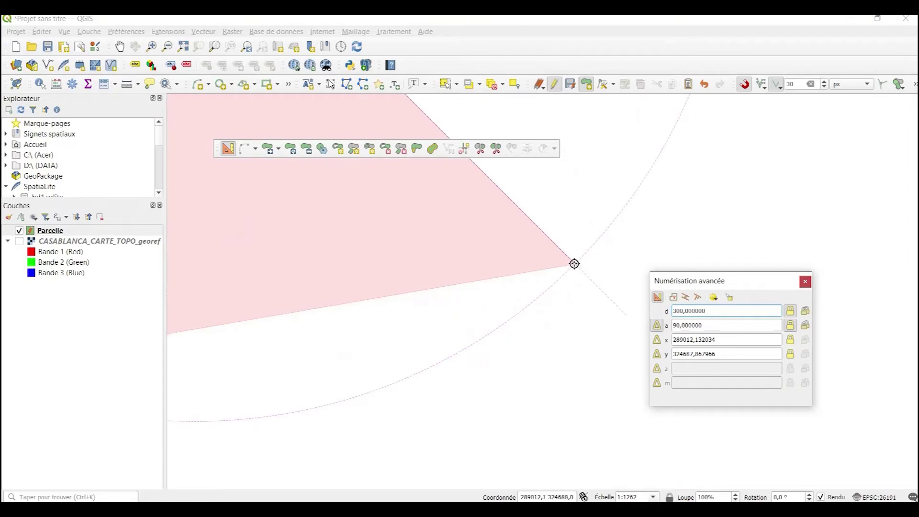
pyautogui.click(574, 264)
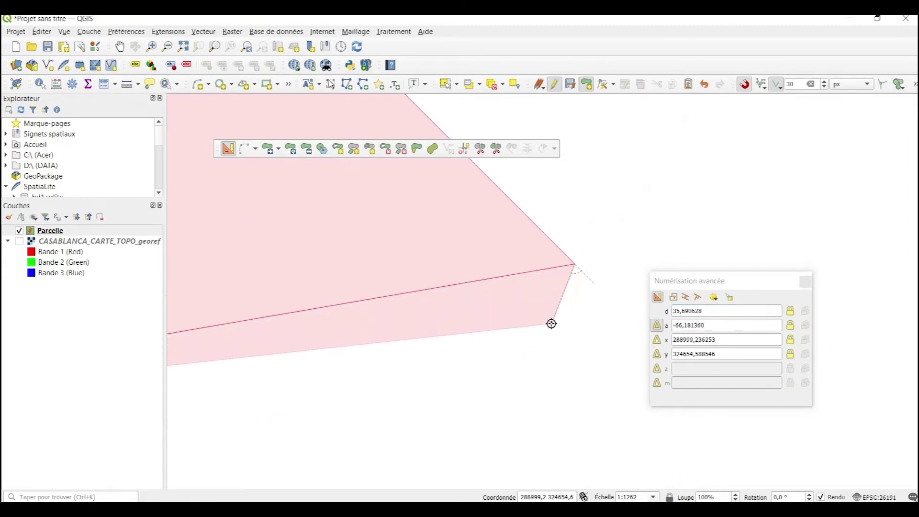
# Step: Constrain the fourth vertex to a 90 degree angle from the previous segment and an x coordinate of 288600
pyautogui.moveTo(513, 346); pyautogui.dragTo(583, 324)
pyautogui.scroll(-2, 583, 325)
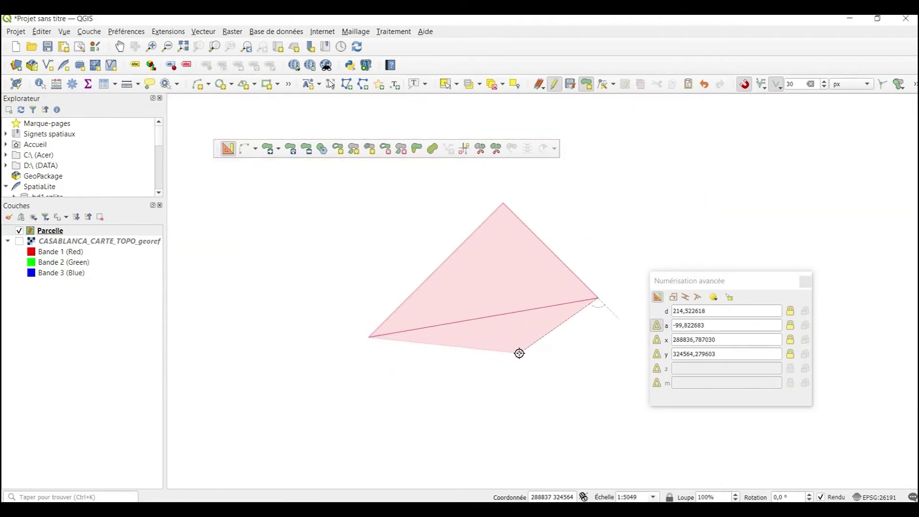
pyautogui.click(715, 328)
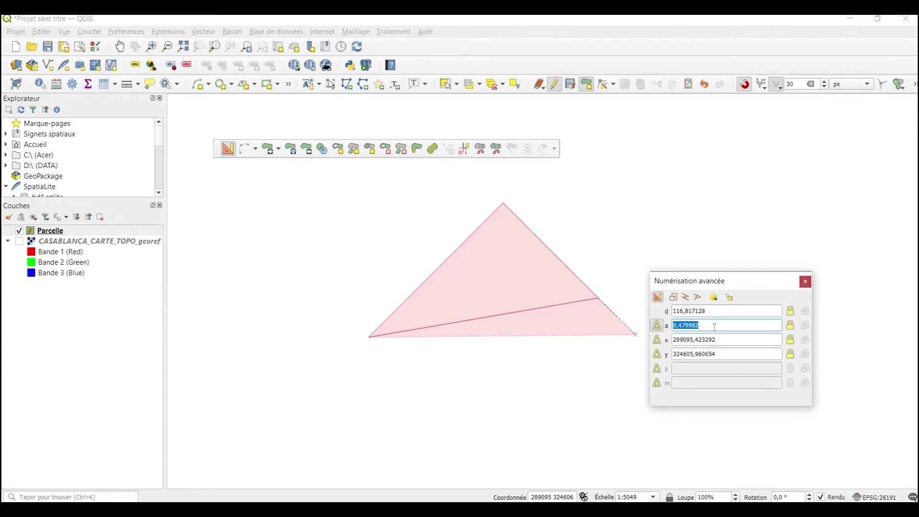
pyautogui.write('90')
pyautogui.press('Return')
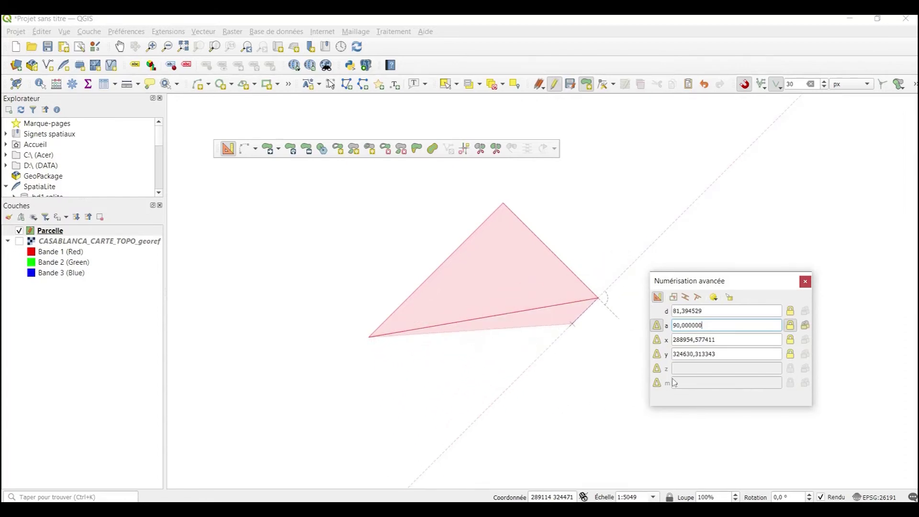
pyautogui.click(730, 341)
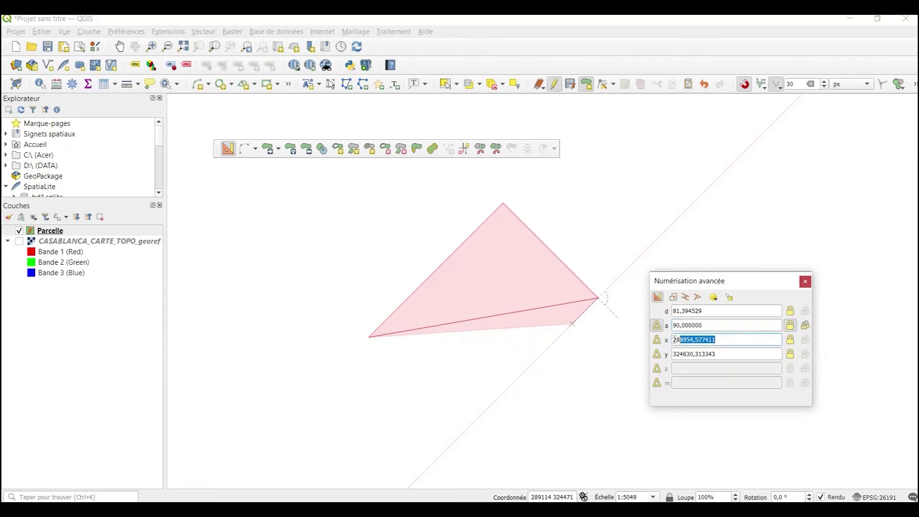
pyautogui.write('288600')
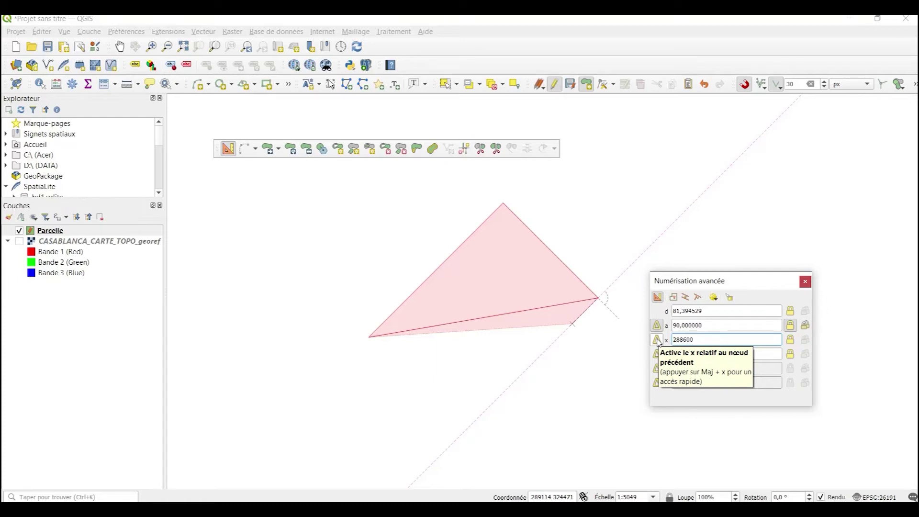
pyautogui.press('Return')
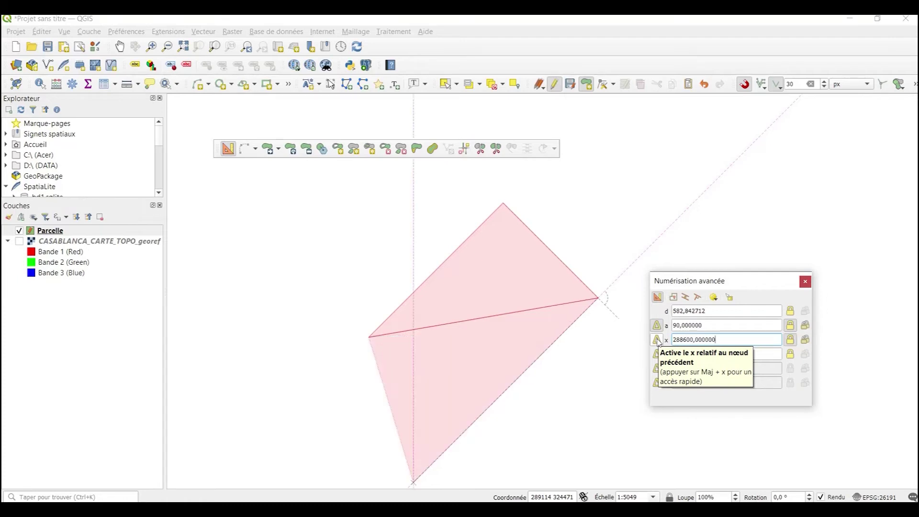
# Step: Place the fourth vertex at the constrained intersection and finish the polygon with its id and Nom attributes left empty
pyautogui.moveTo(391, 467); pyautogui.dragTo(391, 396)
pyautogui.scroll(2, 416, 428)
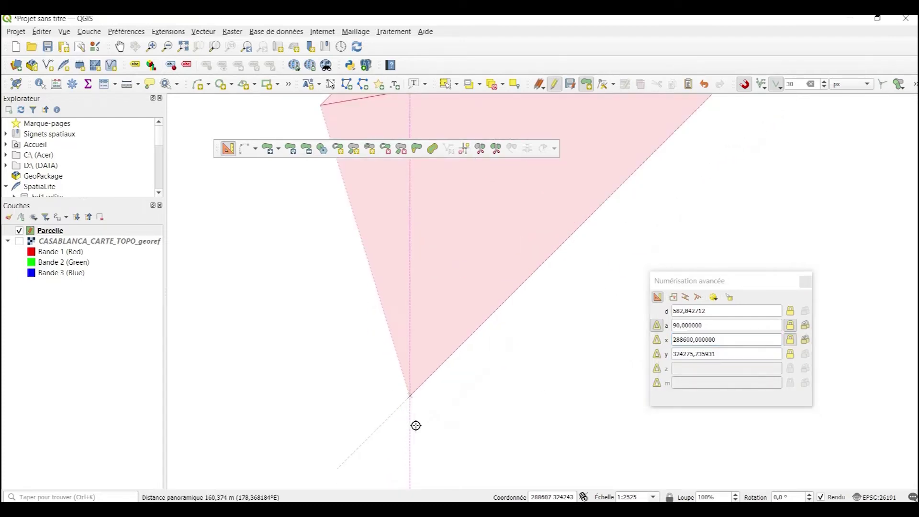
pyautogui.click(403, 366)
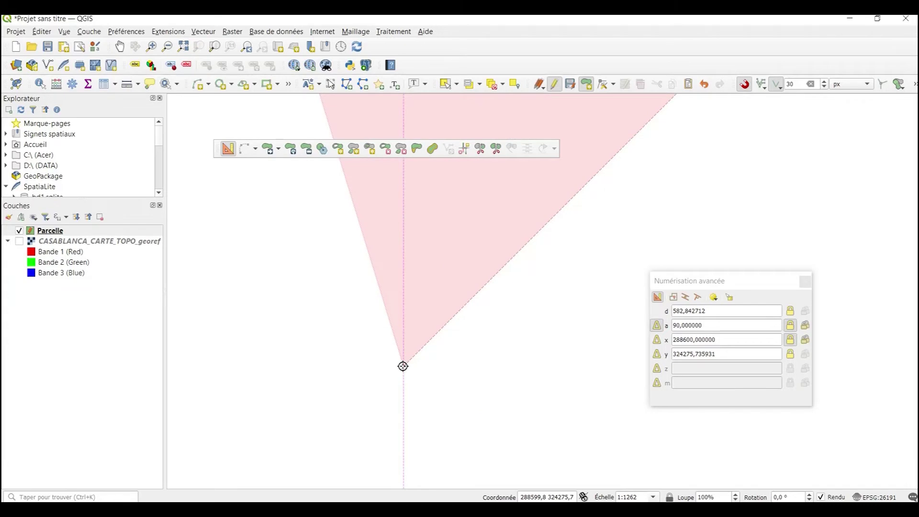
pyautogui.rightClick(339, 454)
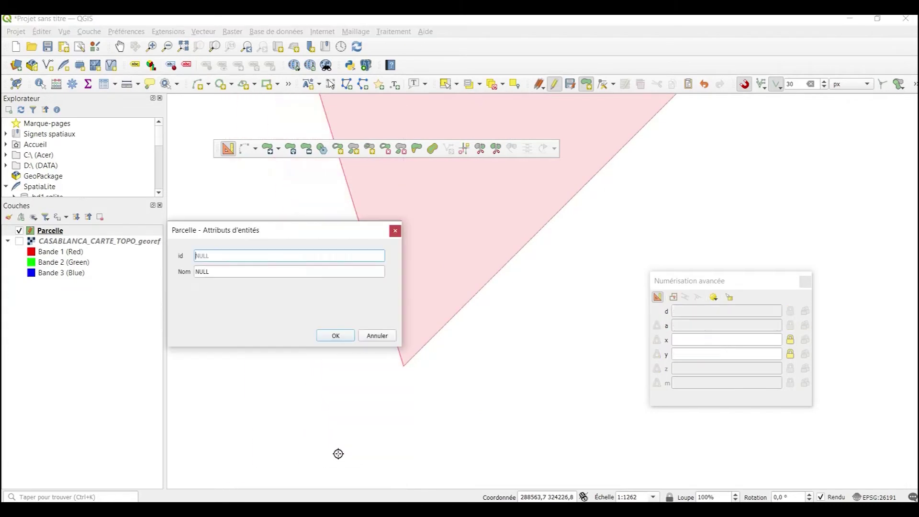
pyautogui.click(330, 335)
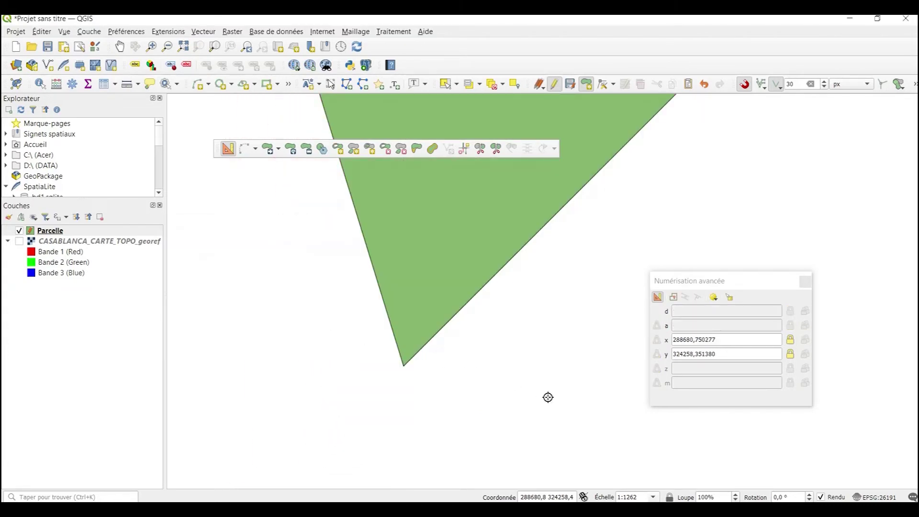
# Step: Dock the floating advanced digitizing toolbar alongside the other toolbars so that the new parcel is unobstructed
pyautogui.scroll(2, 570, 464)
pyautogui.scroll(-5, 516, 364)
pyautogui.moveTo(557, 330); pyautogui.dragTo(431, 332)
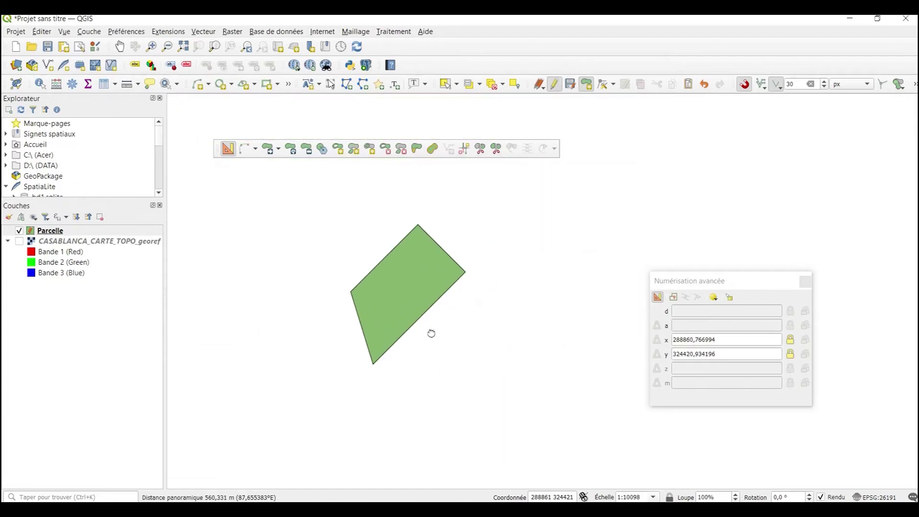
pyautogui.scroll(1, 385, 319)
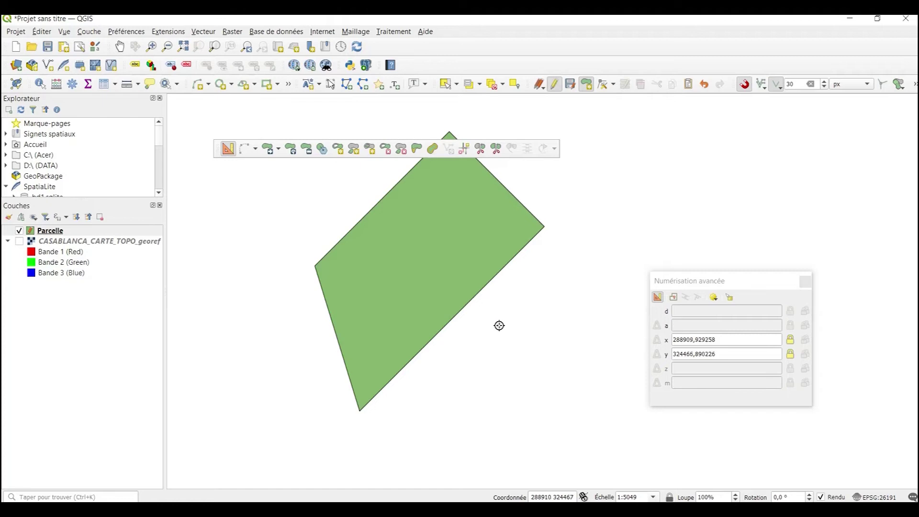
pyautogui.moveTo(499, 326); pyautogui.dragTo(525, 382)
pyautogui.moveTo(511, 419); pyautogui.dragTo(495, 385)
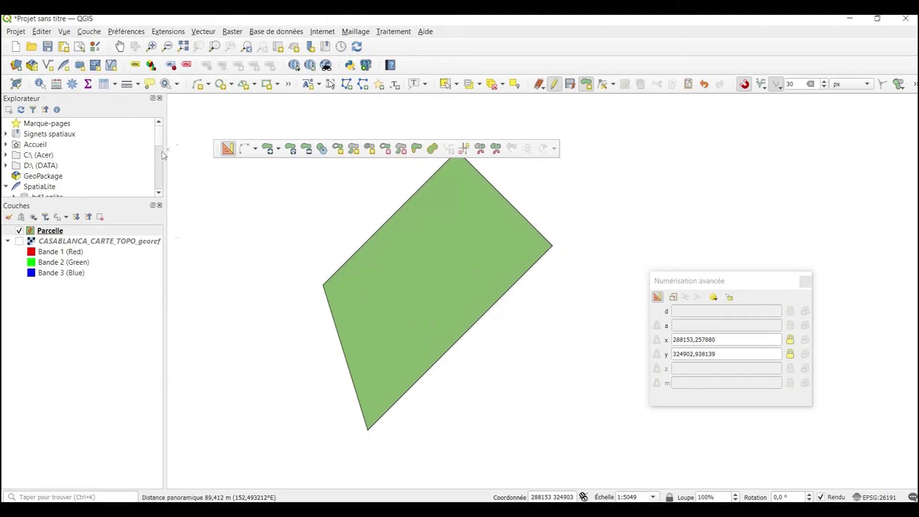
pyautogui.moveTo(216, 149); pyautogui.dragTo(230, 103)
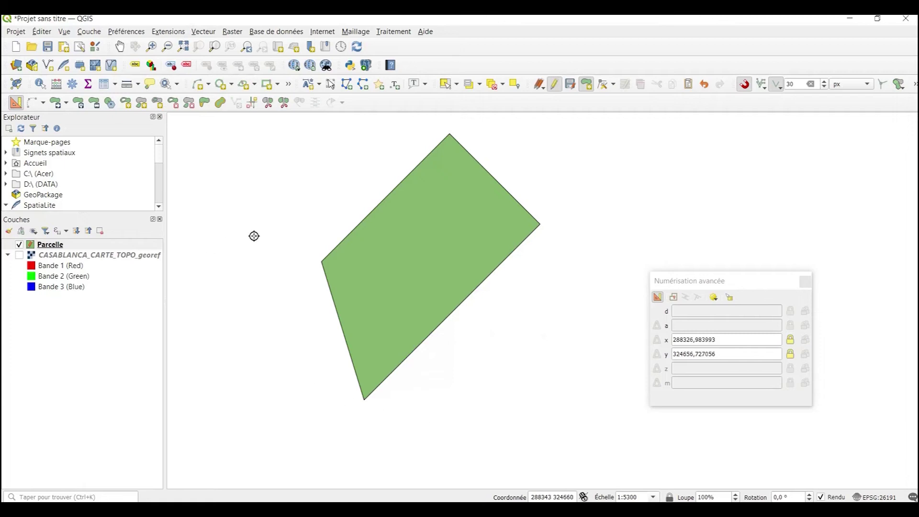
# Step: Start a new shapefile layer with the file name Voirie and Polyligne as its geometry type
pyautogui.click(89, 32)
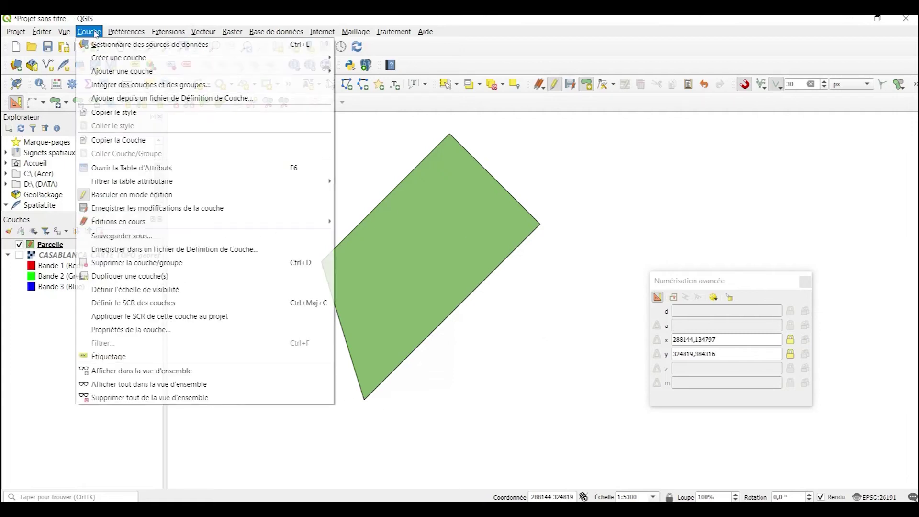
pyautogui.moveTo(118, 57)
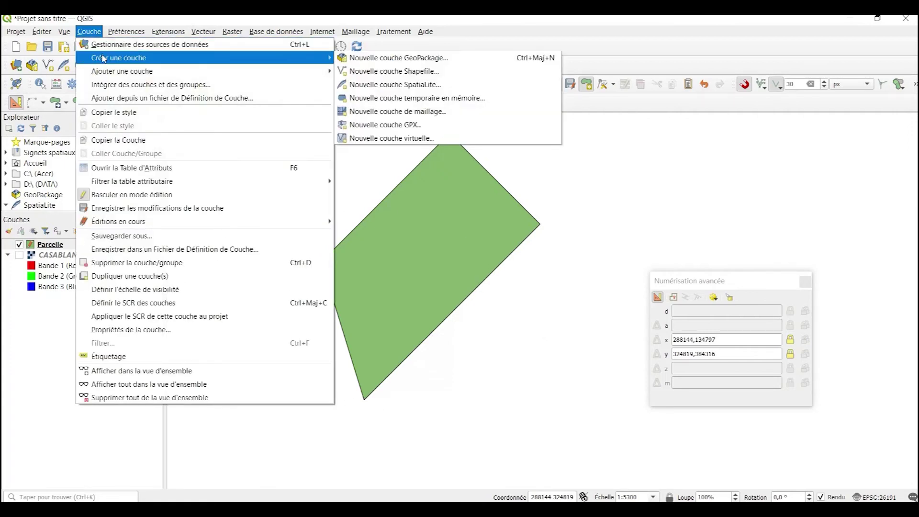
pyautogui.click(383, 71)
pyautogui.click(379, 42)
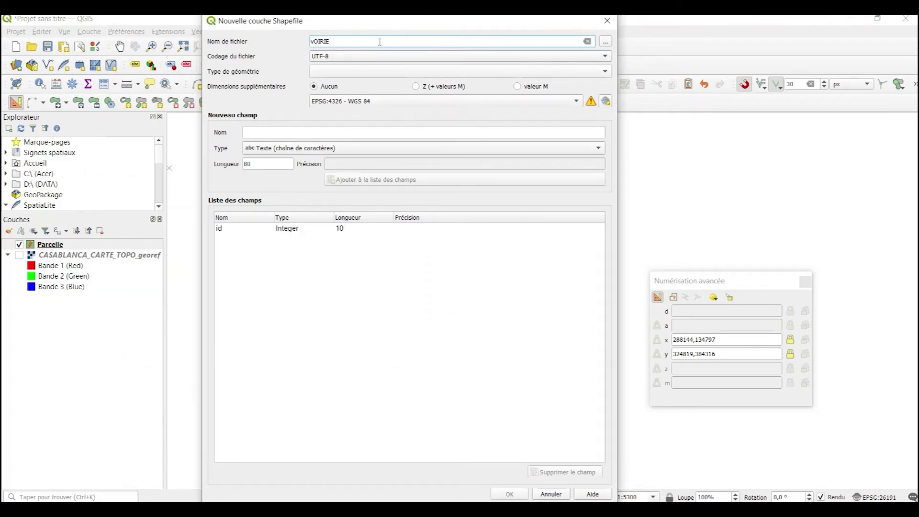
pyautogui.press('capslock')
pyautogui.write('V')
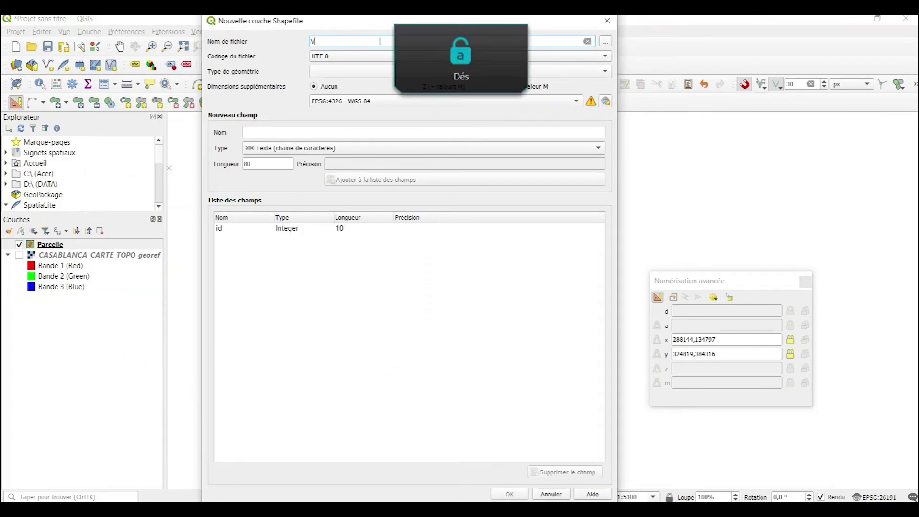
pyautogui.write('oirie')
pyautogui.click(364, 71)
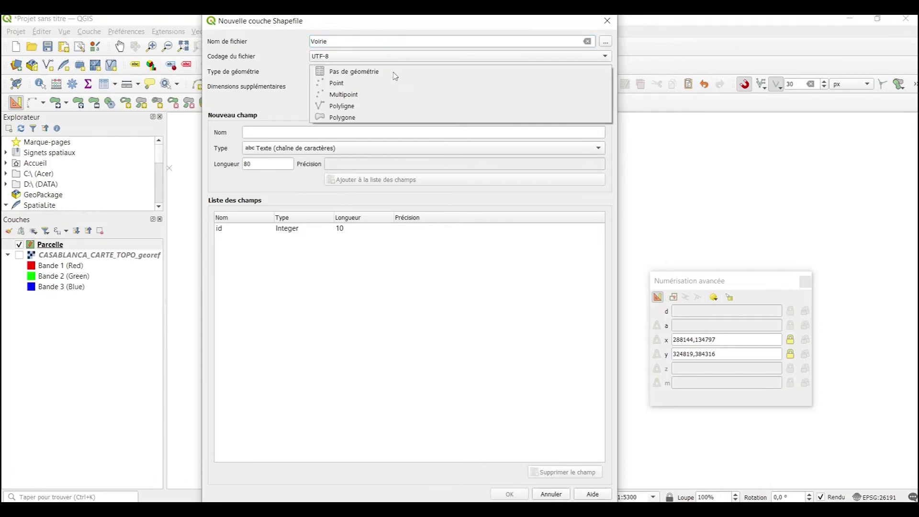
pyautogui.click(347, 111)
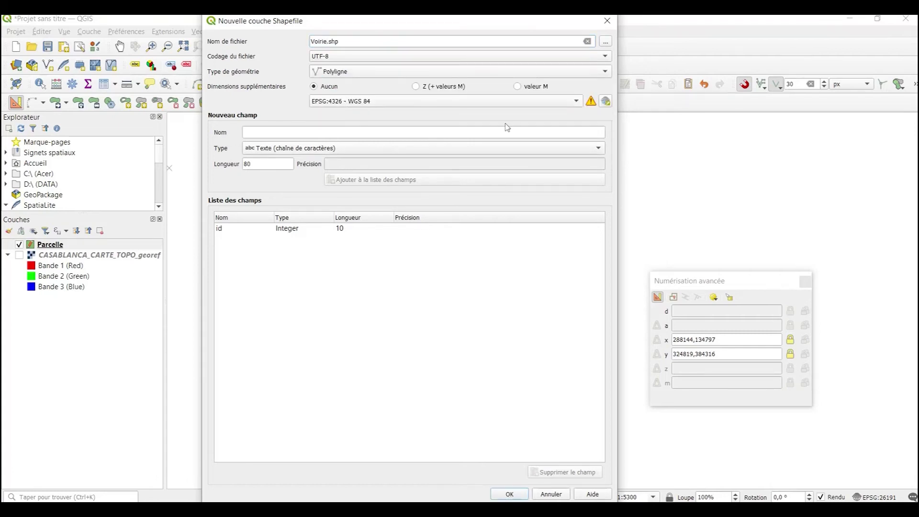
# Step: Assign the Merchich / Nord Maroc coordinate system (EPSG:26191) to the new Voirie shapefile and create the layer
pyautogui.click(388, 150)
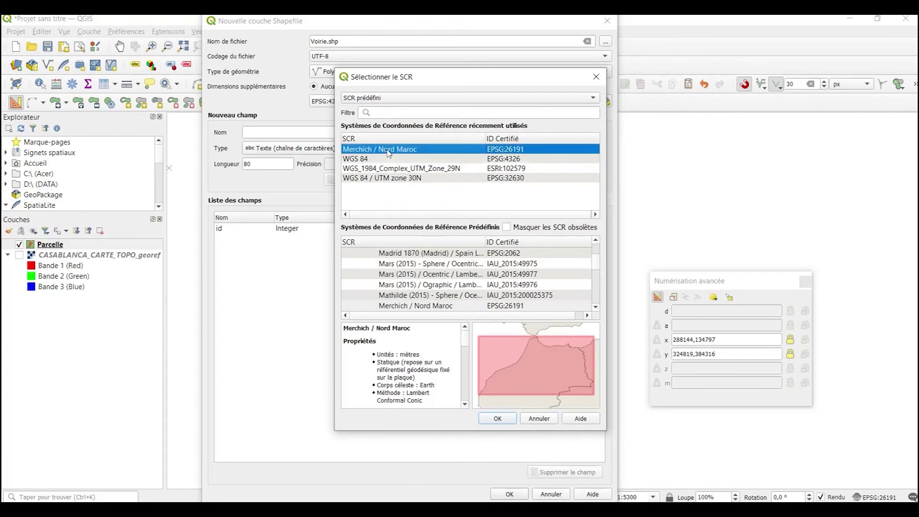
pyautogui.click(505, 421)
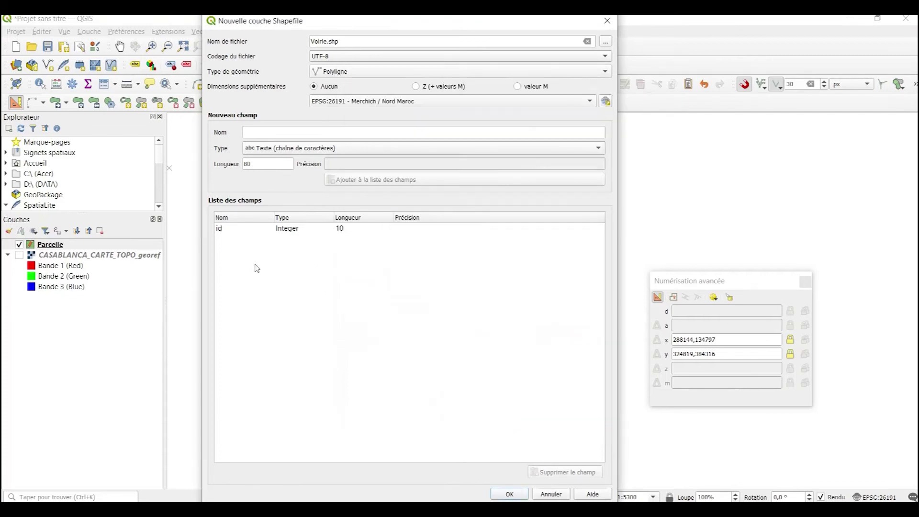
pyautogui.click(508, 494)
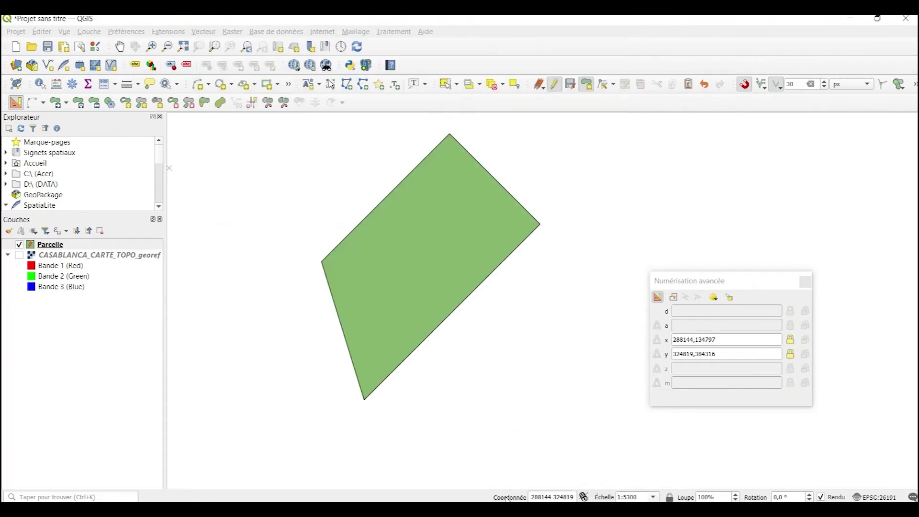
# Step: Make the Voirie layer editable and start adding a line feature to it
pyautogui.click(56, 247)
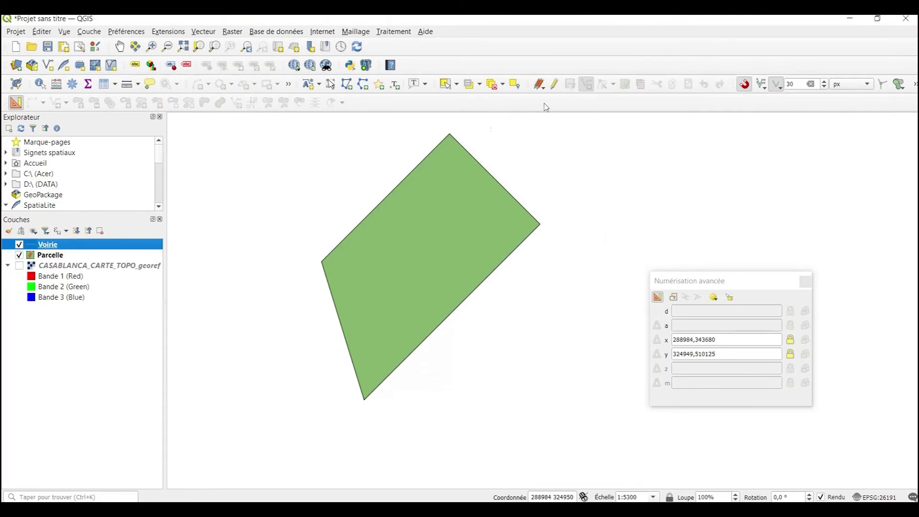
pyautogui.click(555, 86)
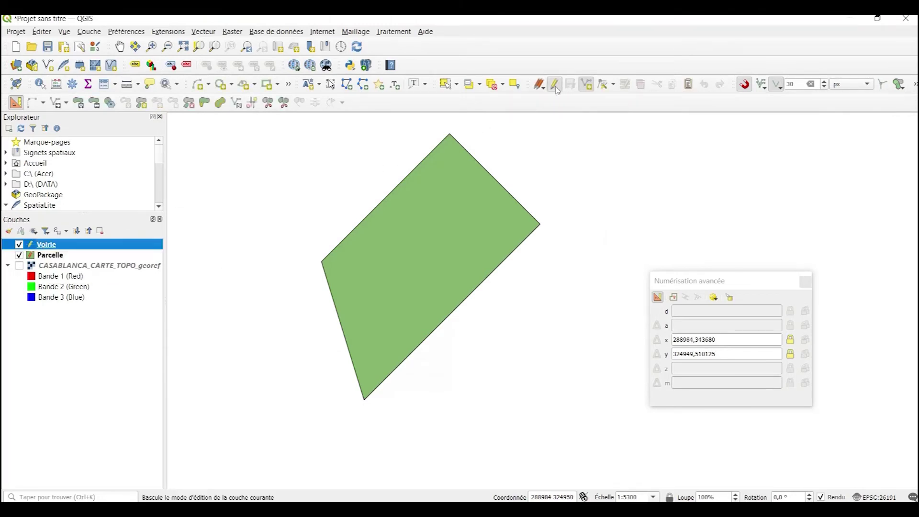
pyautogui.click(586, 84)
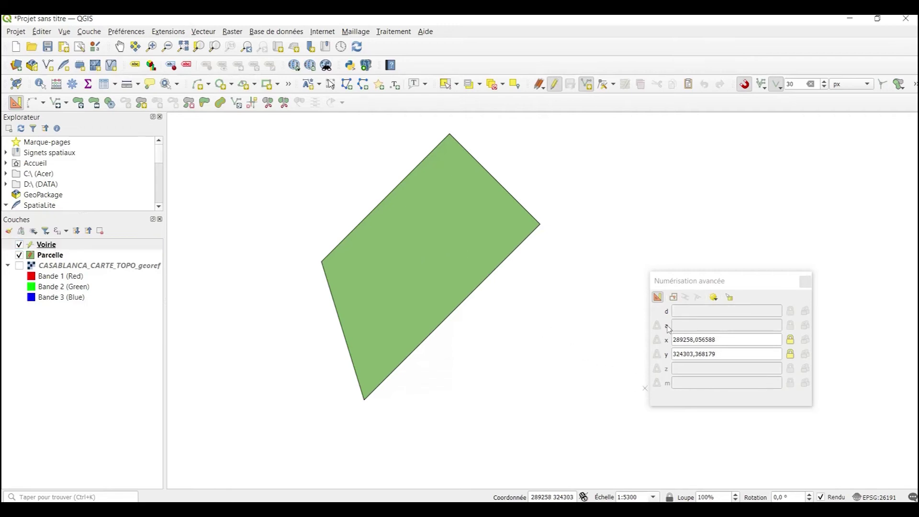
# Step: Using construction mode, start the road line at a distance of 100 from the parcel's eastern corner, outside the polygon
pyautogui.click(679, 301)
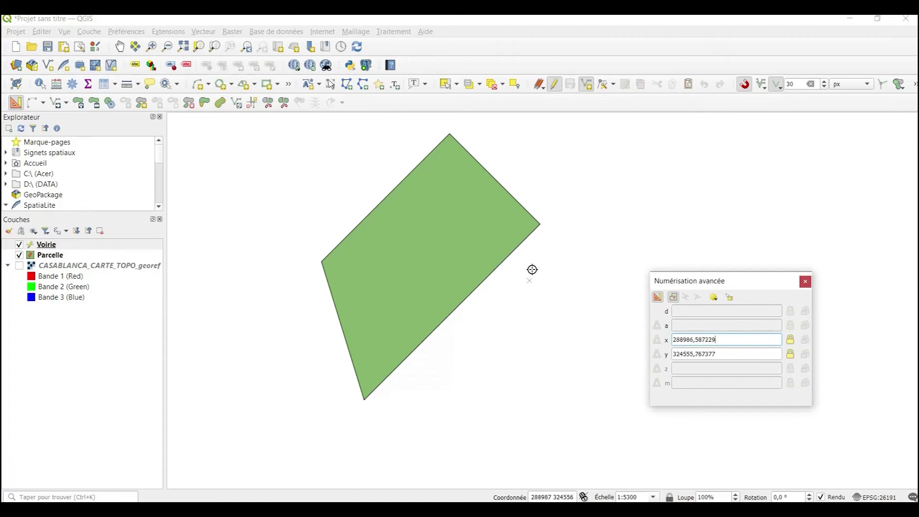
pyautogui.click(541, 224)
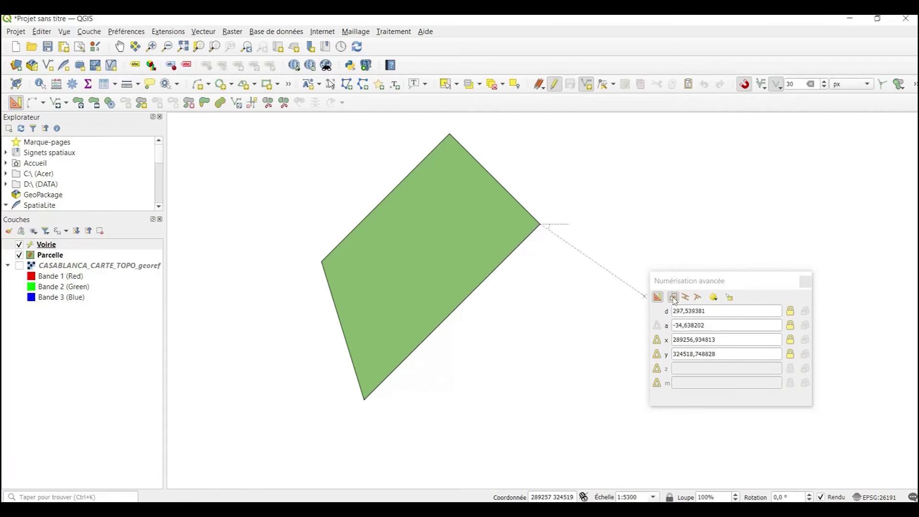
pyautogui.click(709, 311)
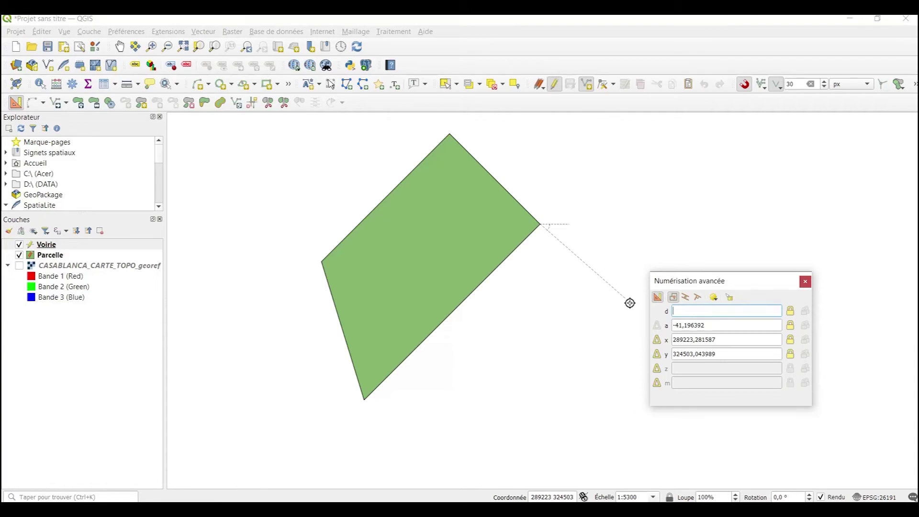
pyautogui.press('Return')
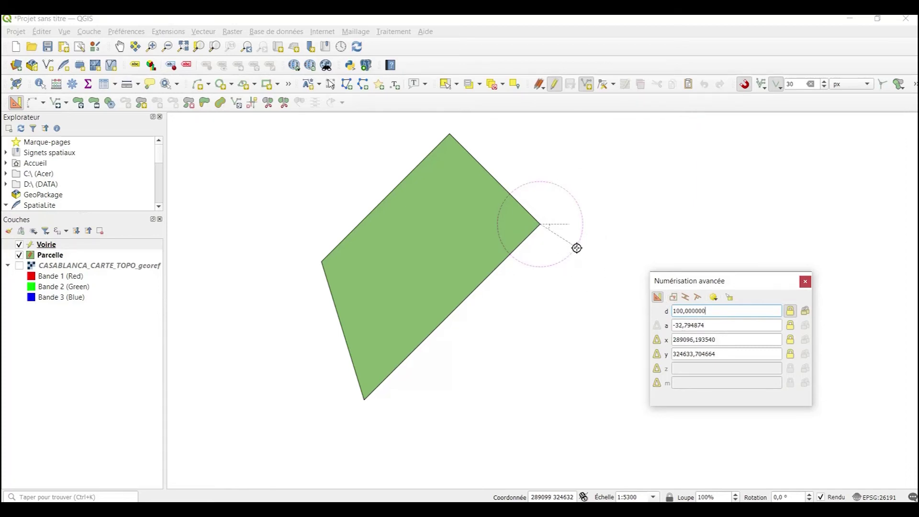
pyautogui.click(577, 247)
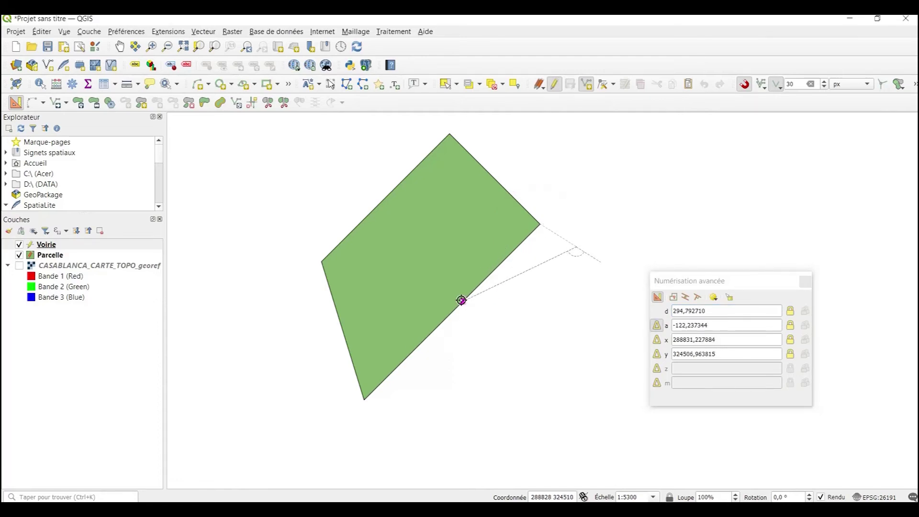
# Step: Draw the road segment about 640 m southwest, parallel to the parcel's southeastern edge, and finish the line with its id left empty
pyautogui.click(687, 298)
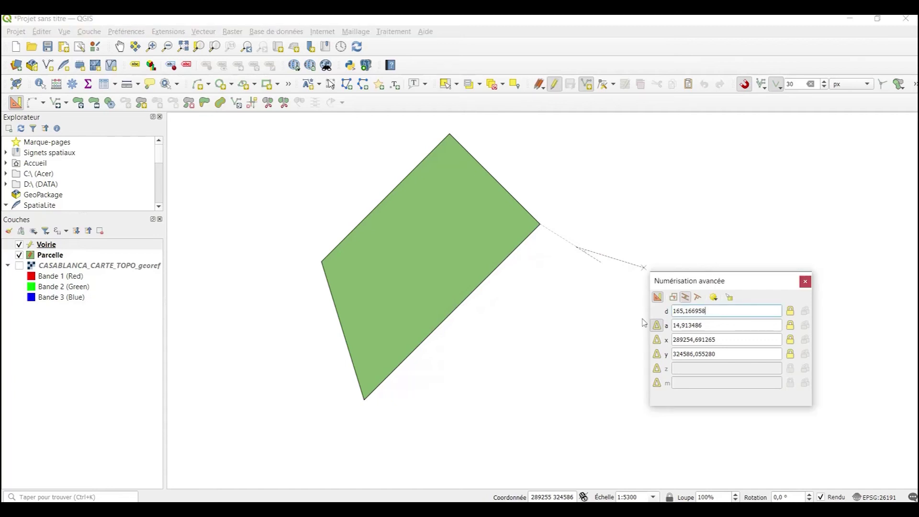
pyautogui.click(474, 290)
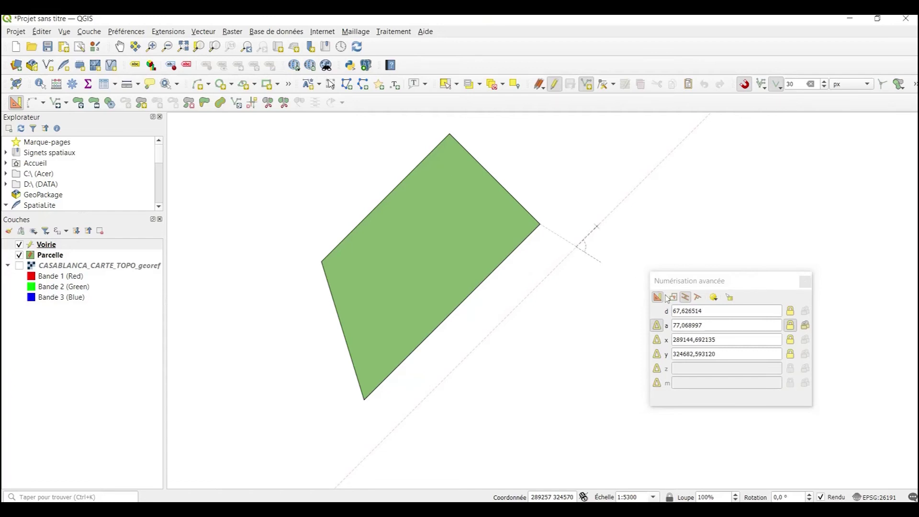
pyautogui.click(673, 311)
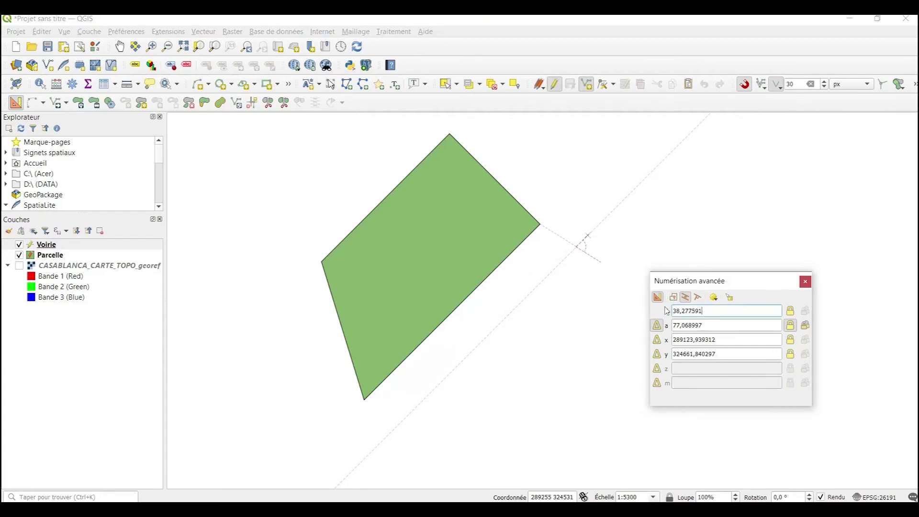
pyautogui.click(384, 440)
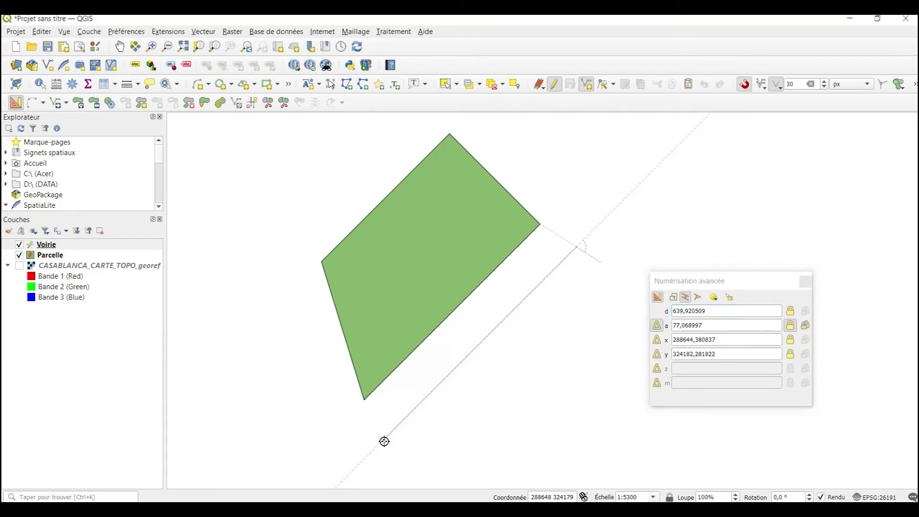
pyautogui.rightClick(363, 445)
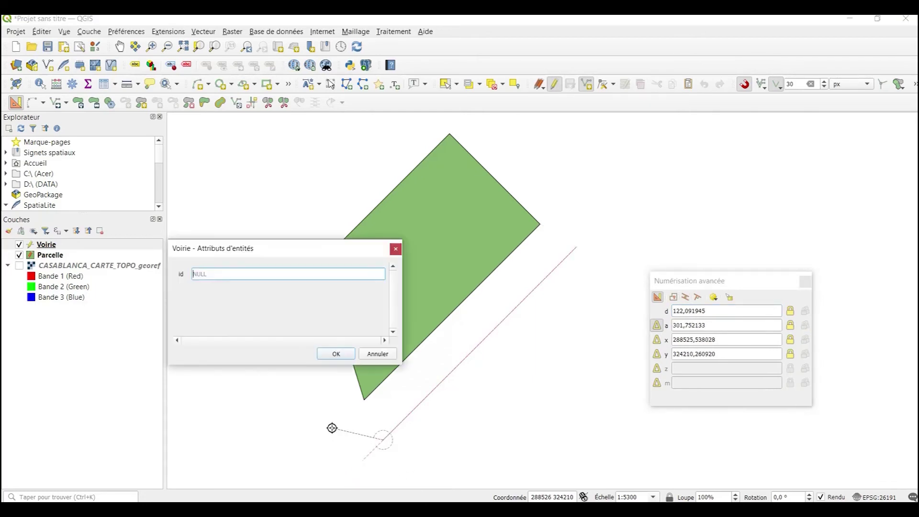
pyautogui.click(332, 353)
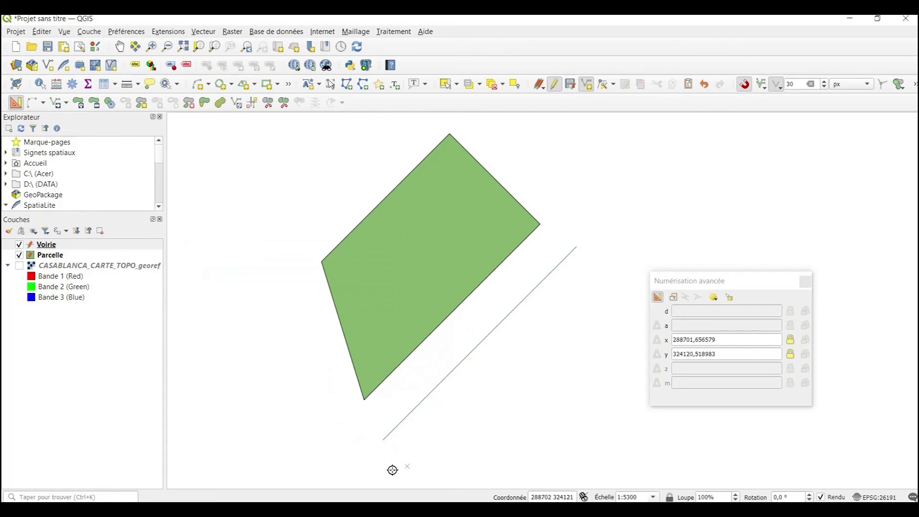
# Step: Style the Voirie layer with the dash black line symbol and close the styling settings
pyautogui.click(9, 231)
pyautogui.moveTo(713, 282); pyautogui.dragTo(431, 122)
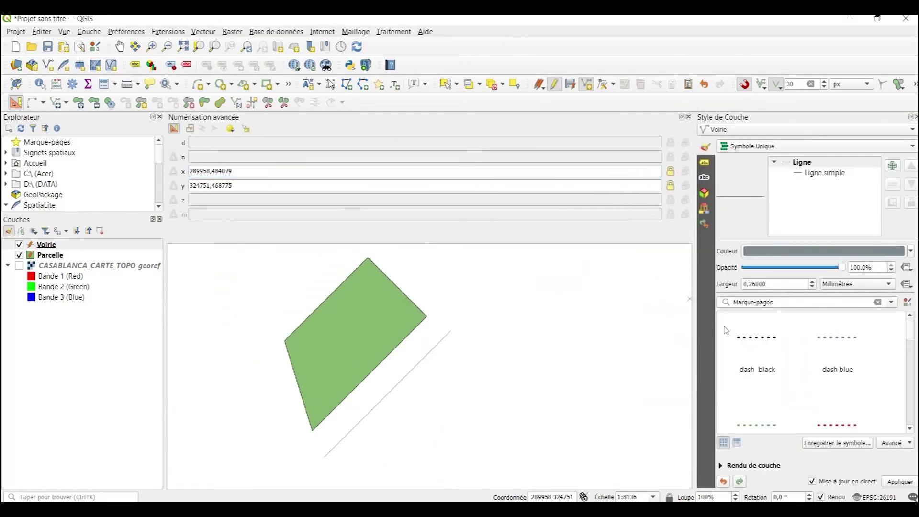
pyautogui.click(755, 370)
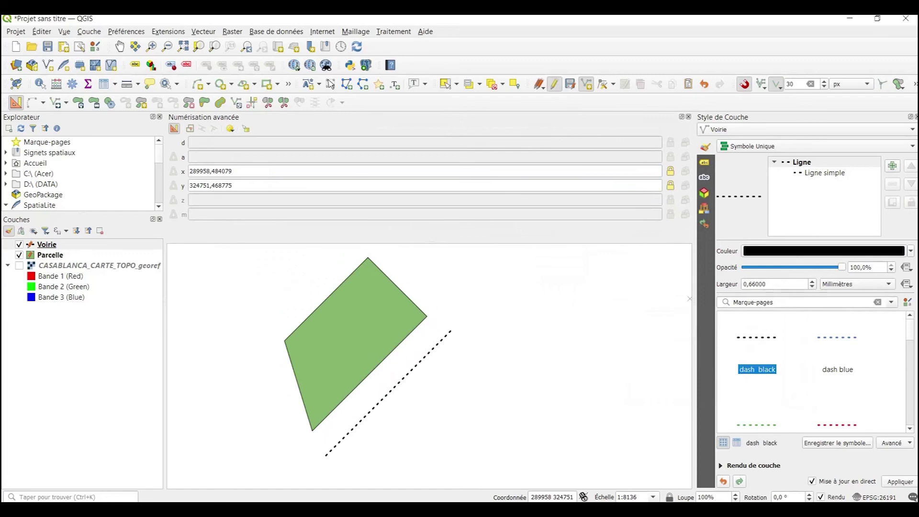
pyautogui.click(915, 117)
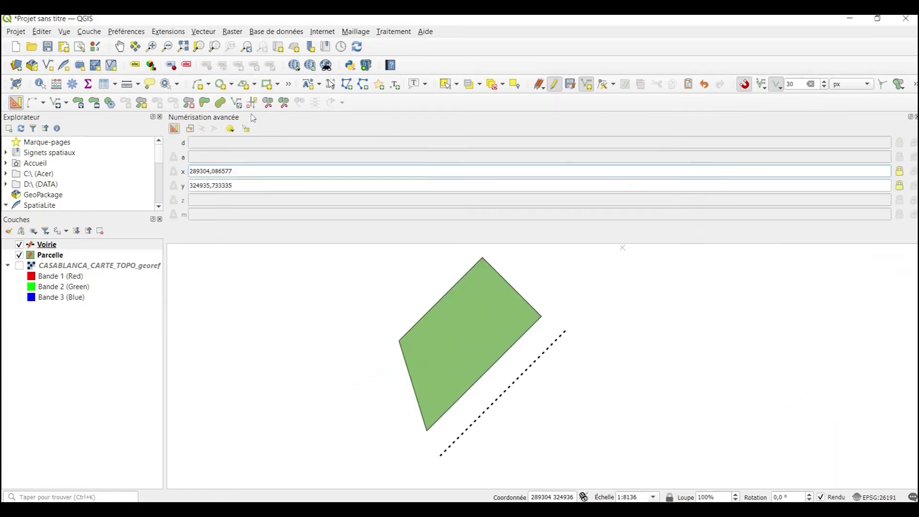
# Step: Undock the advanced digitizing panel, narrow it and place it clear of the parcel and road
pyautogui.moveTo(246, 124); pyautogui.dragTo(408, 238)
pyautogui.moveTo(615, 226); pyautogui.dragTo(616, 243)
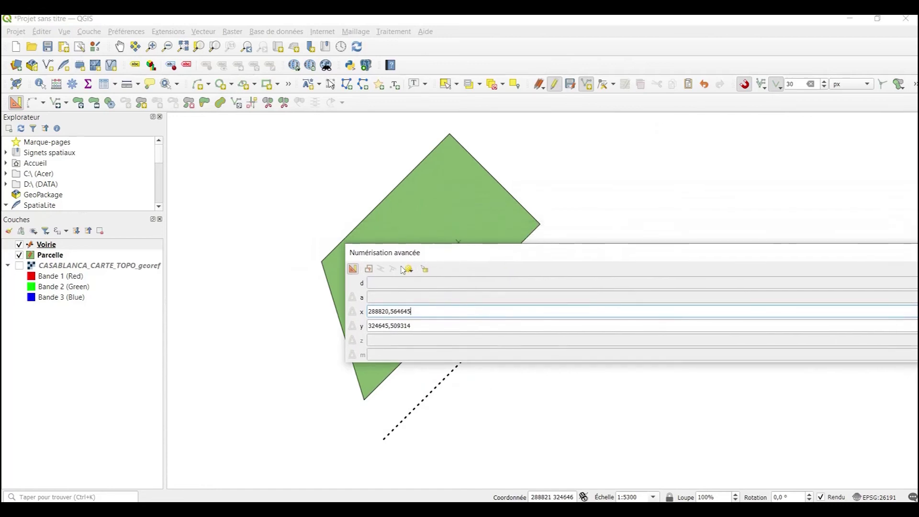
pyautogui.moveTo(412, 252); pyautogui.dragTo(626, 229)
pyautogui.moveTo(545, 261); pyautogui.dragTo(803, 249)
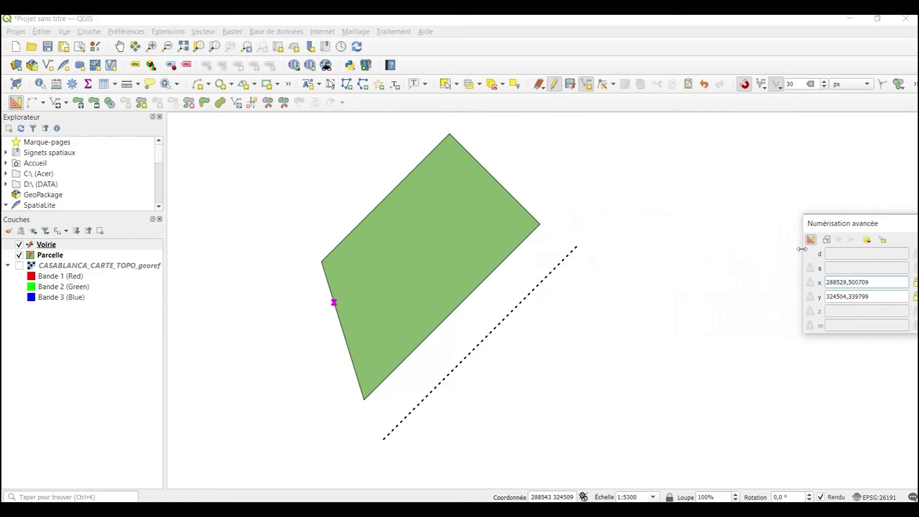
pyautogui.moveTo(850, 229); pyautogui.dragTo(722, 203)
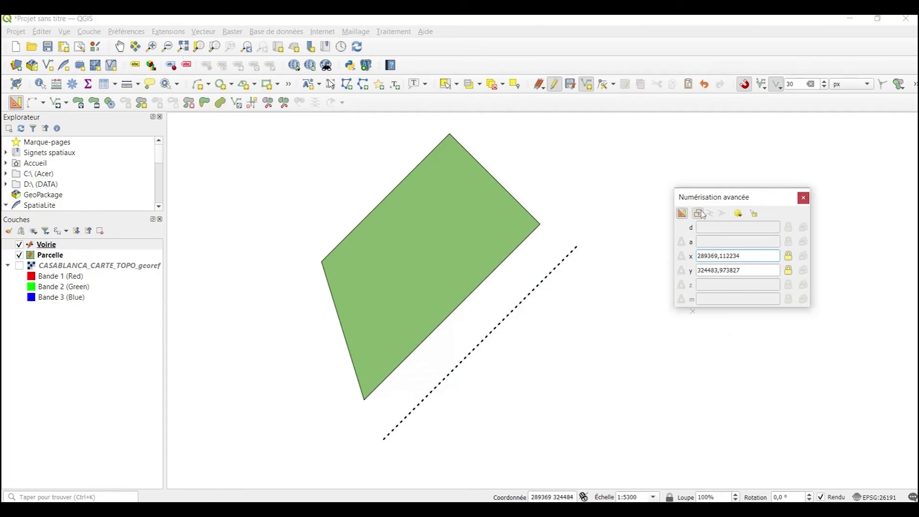
# Step: Take the parcel's eastern corner as construction point for a new road line and lock the distance from it to 150
pyautogui.click(539, 225)
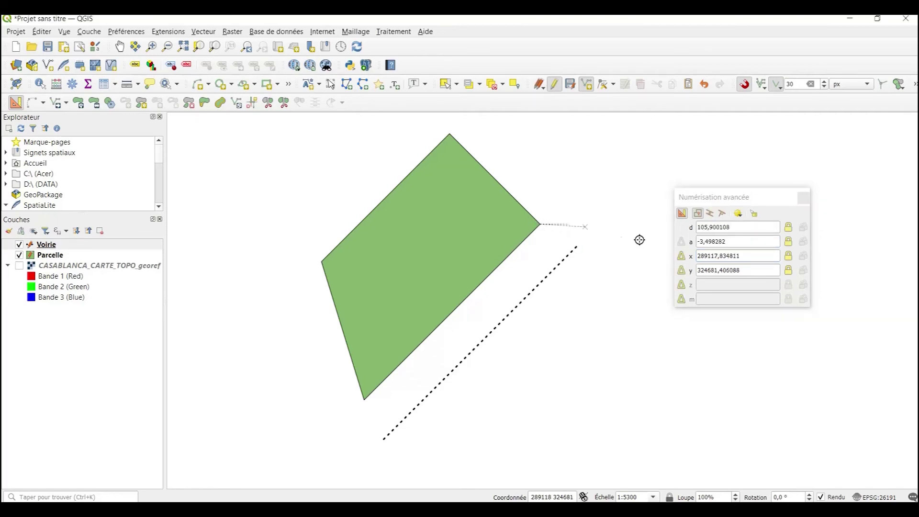
pyautogui.click(742, 228)
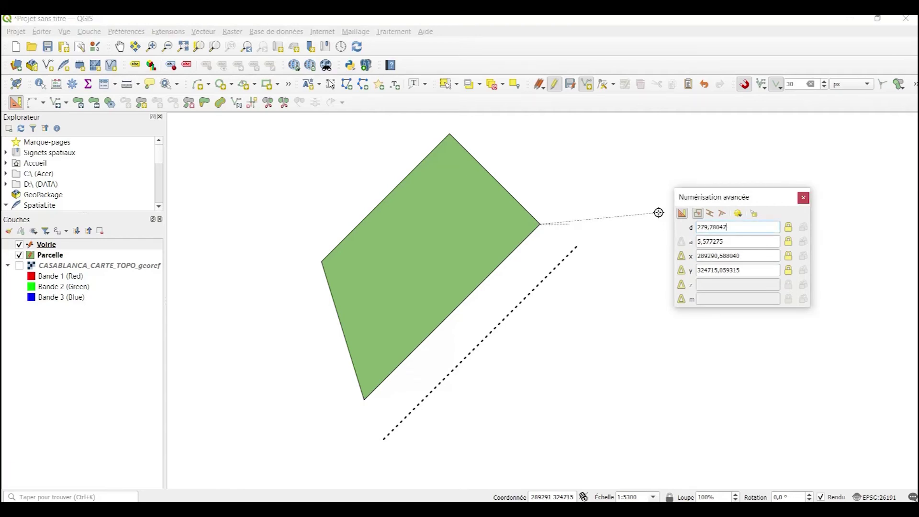
pyautogui.doubleClick(740, 228)
pyautogui.press('BackSpace')
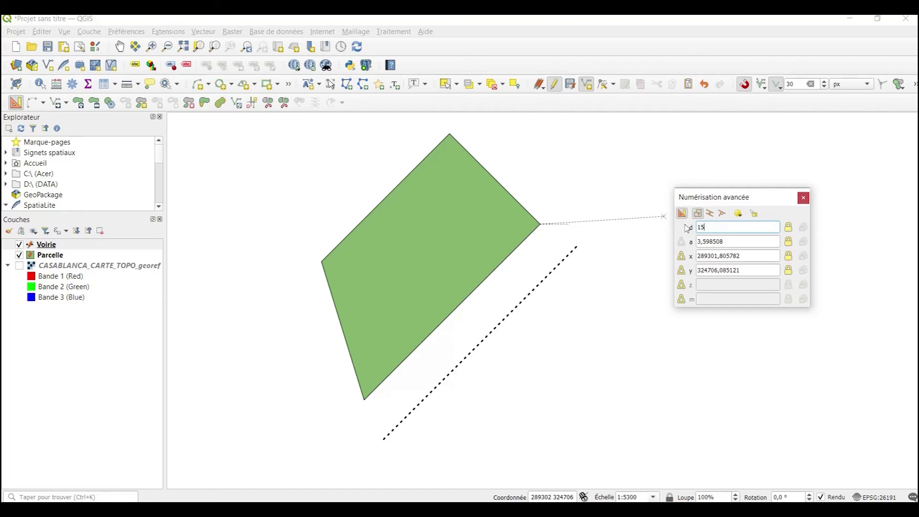
pyautogui.write('150')
pyautogui.press('Return')
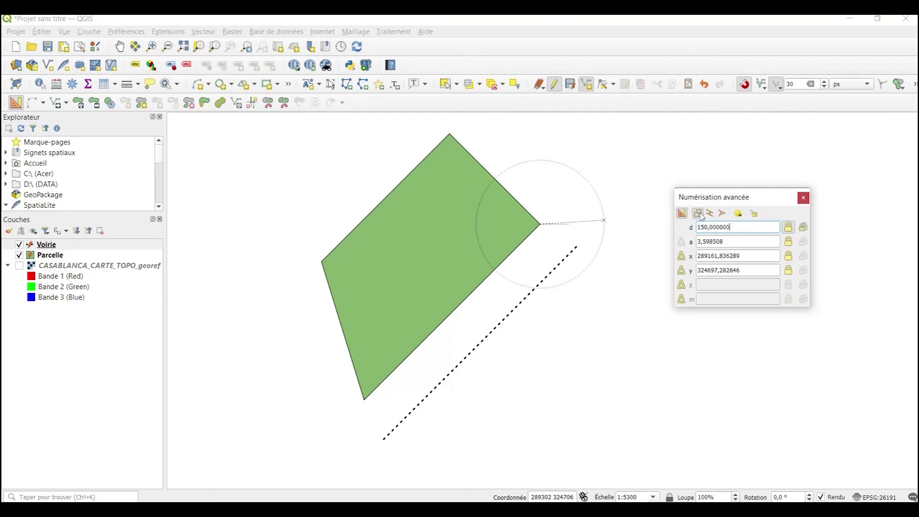
# Step: Draw the line from the parcel's southeastern edge perpendicular to it up to the existing road, and finish it with its id left empty
pyautogui.click(495, 269)
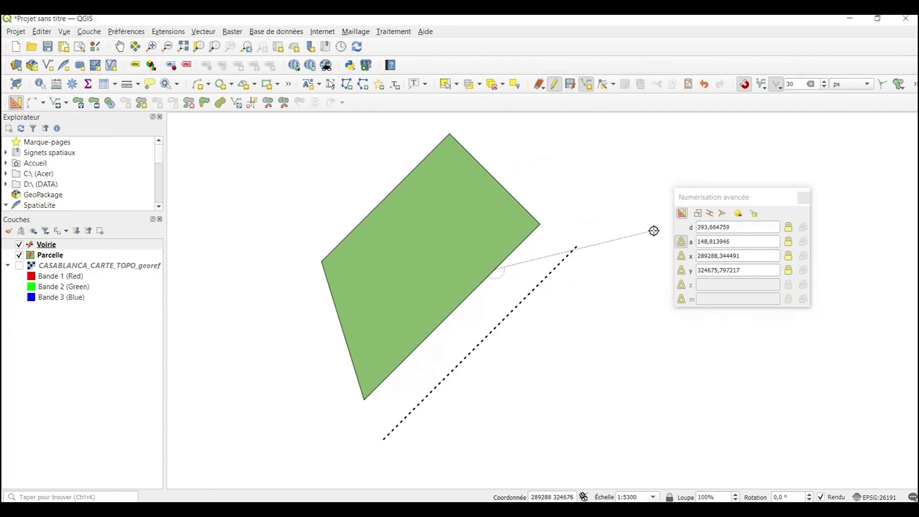
pyautogui.click(721, 214)
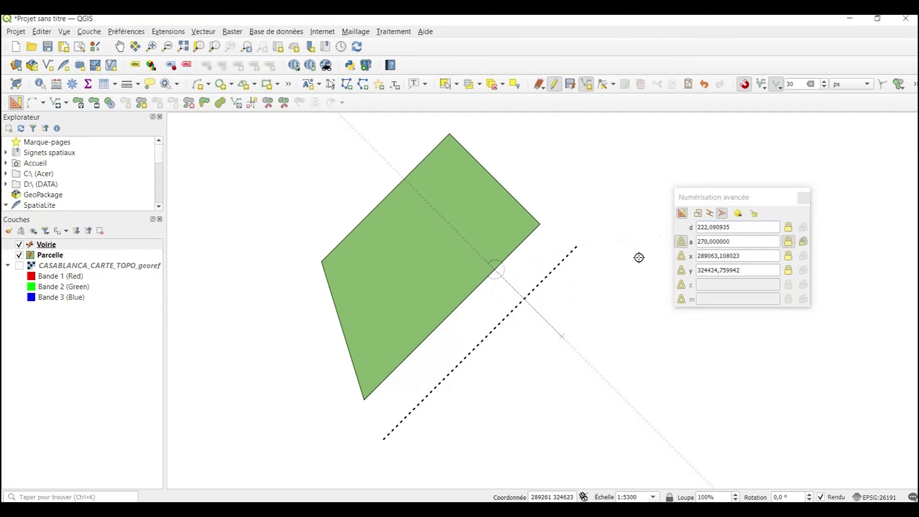
pyautogui.click(526, 299)
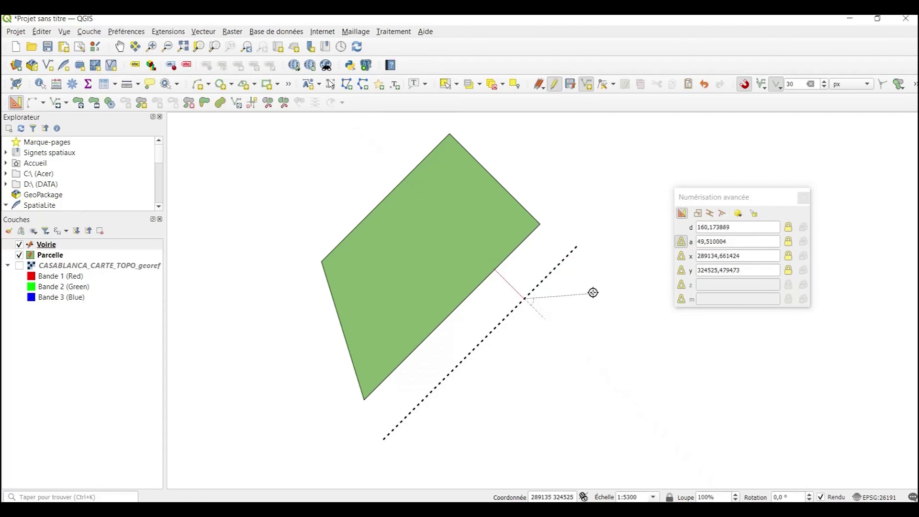
pyautogui.rightClick(611, 337)
pyautogui.click(337, 373)
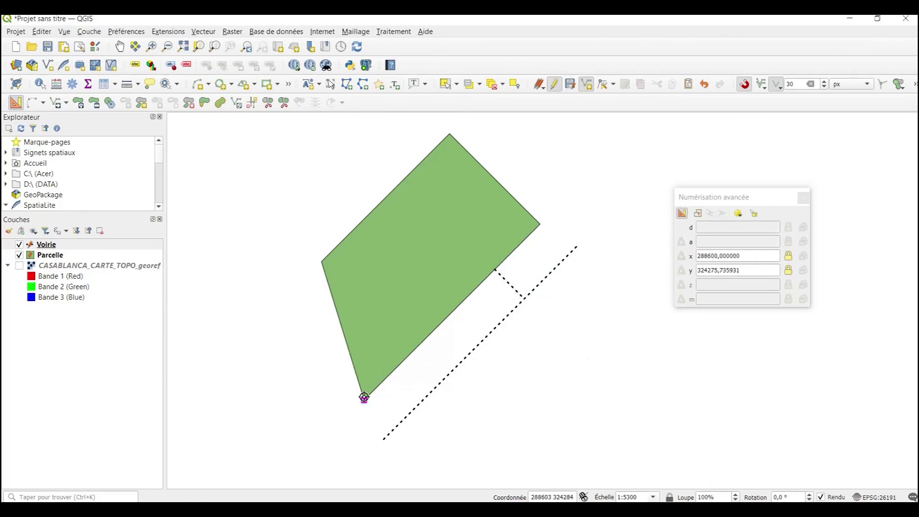
# Step: Take the parcel's southern corner as construction point for another road line and lock the distance from it to 50
pyautogui.click(698, 213)
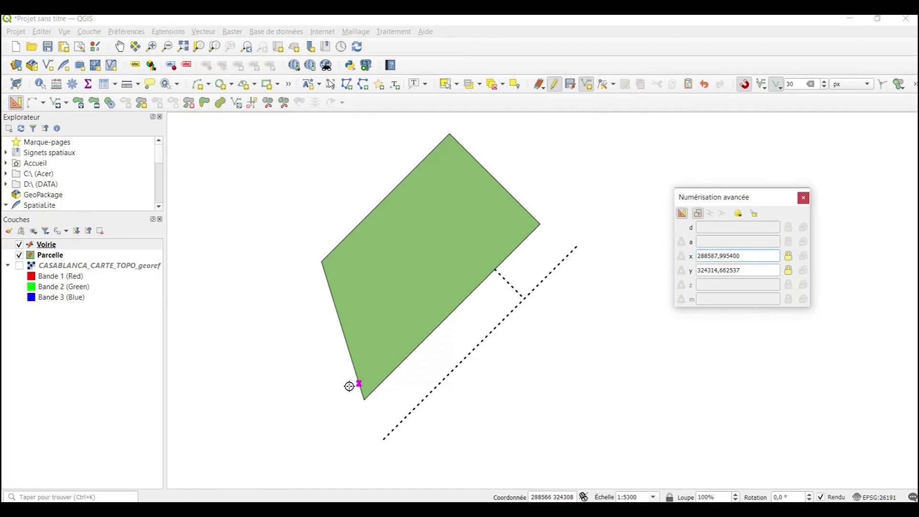
pyautogui.click(363, 399)
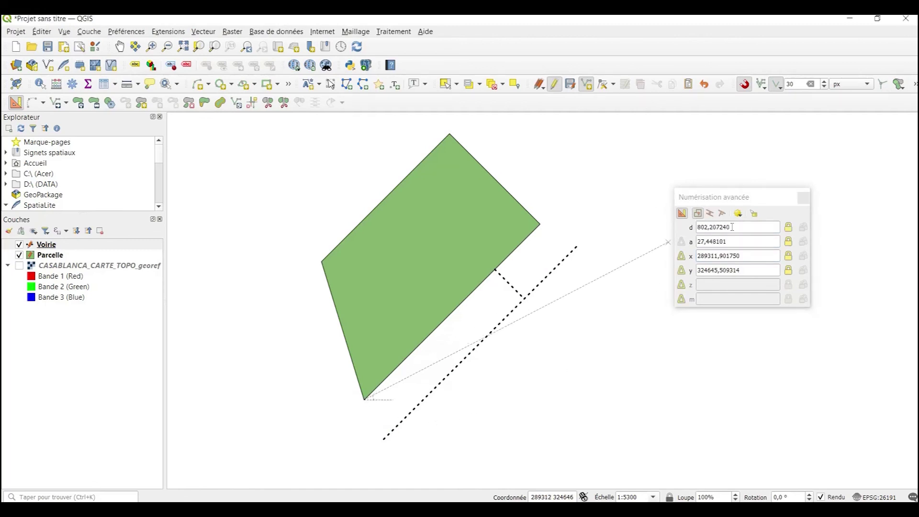
pyautogui.write('d50')
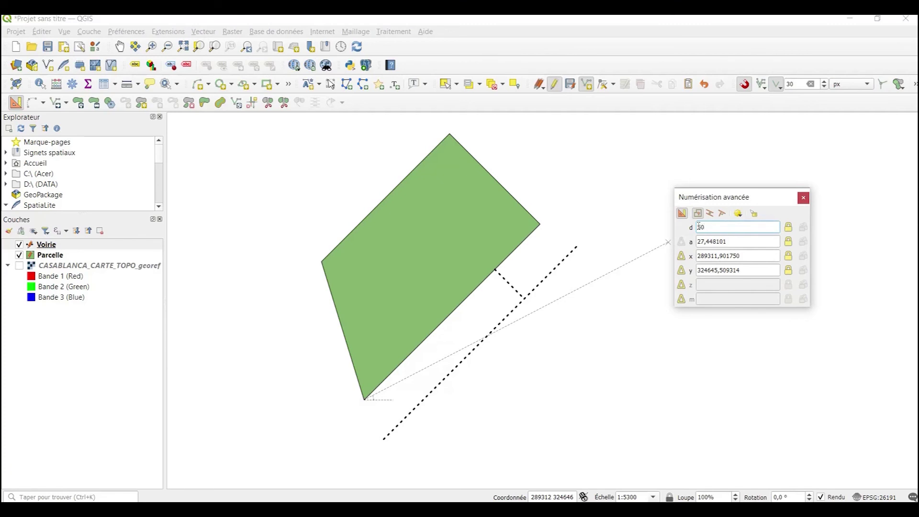
pyautogui.press('Return')
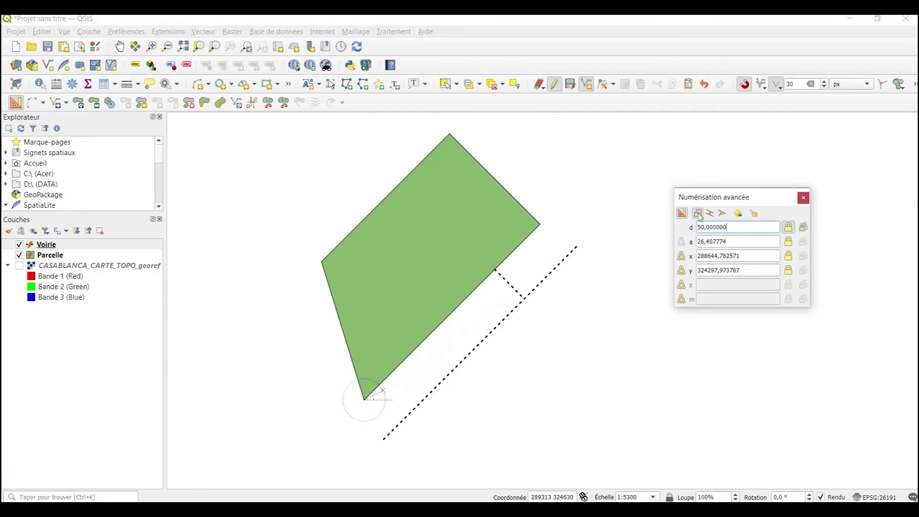
# Step: Draw the road line from the locked point on the parcel's southeastern edge, perpendicular to that edge, up to the existing road and finish it
pyautogui.scroll(3, 380, 382)
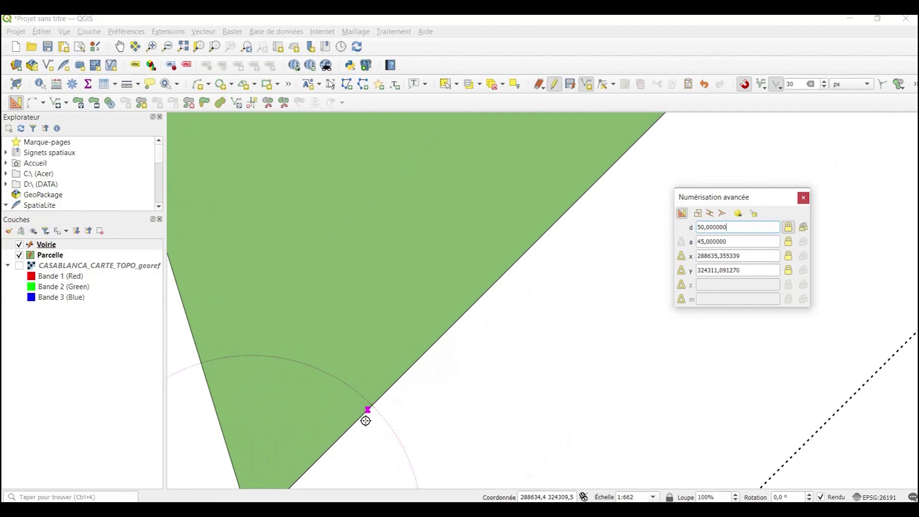
pyautogui.click(374, 406)
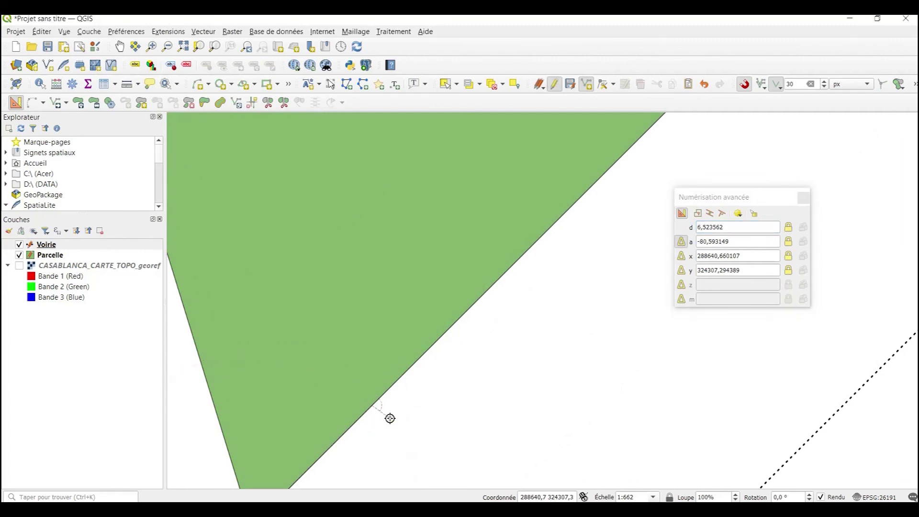
pyautogui.scroll(-3, 389, 419)
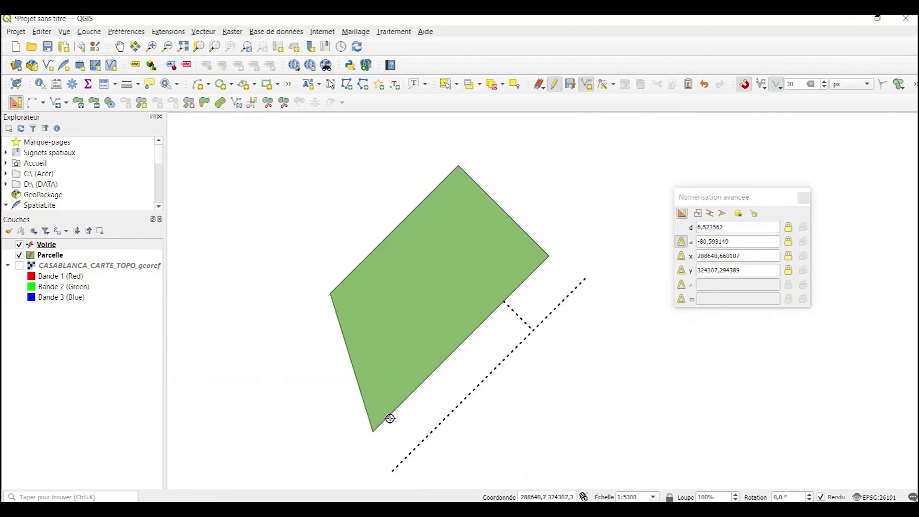
pyautogui.click(722, 213)
pyautogui.click(426, 383)
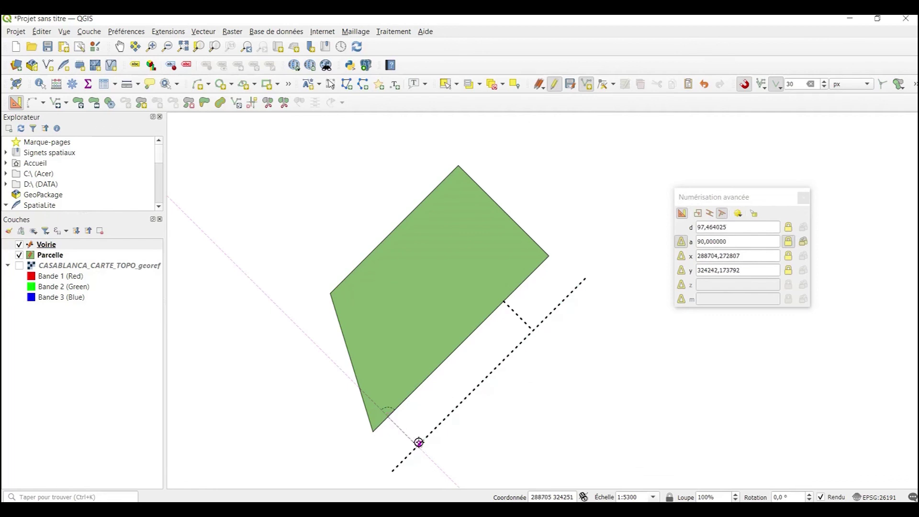
pyautogui.click(419, 446)
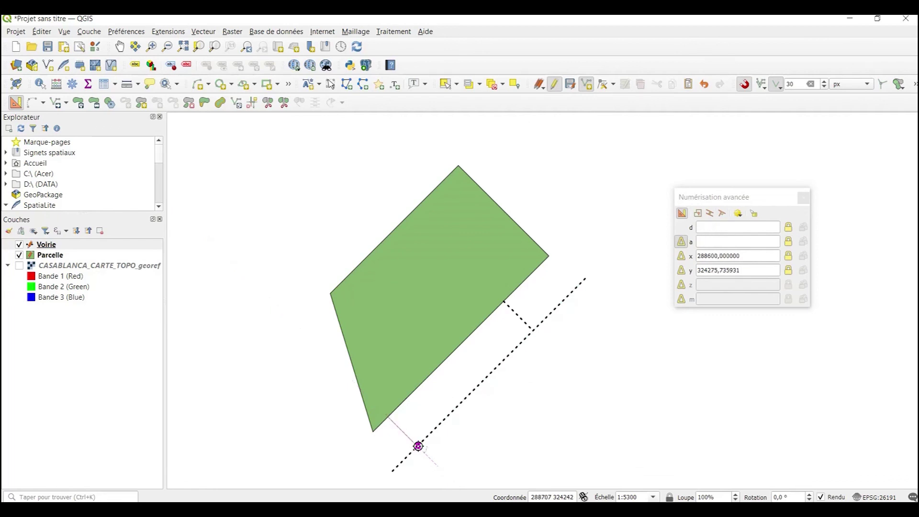
pyautogui.rightClick(538, 425)
pyautogui.click(337, 390)
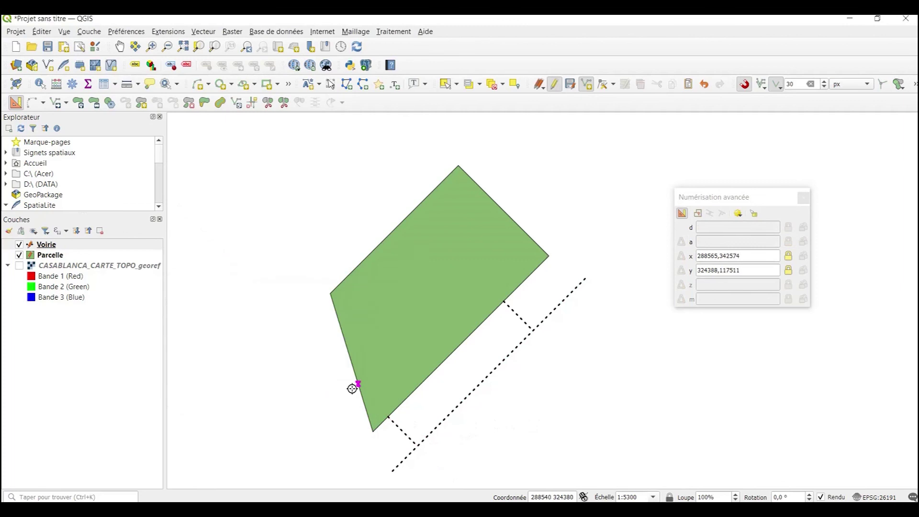
# Step: End the editing session of the Voirie layer, keeping the digitized road lines
pyautogui.moveTo(514, 394); pyautogui.dragTo(436, 364)
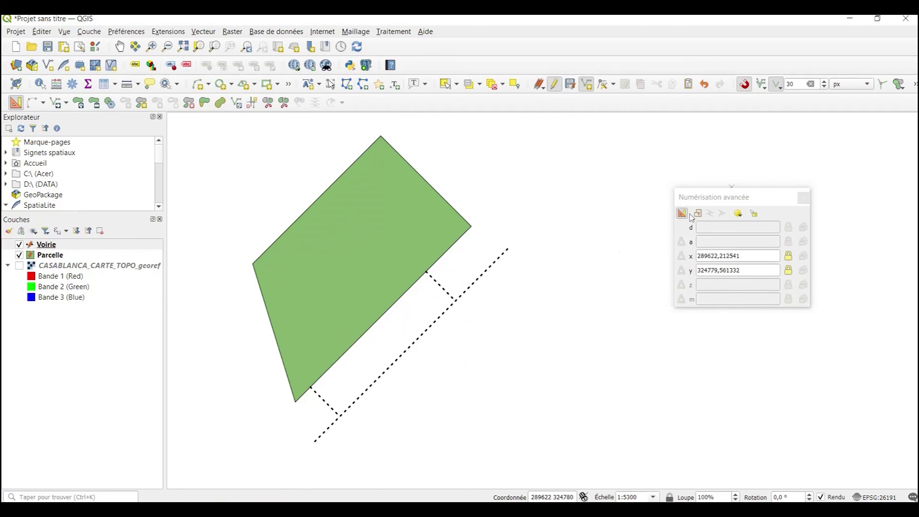
pyautogui.moveTo(398, 302); pyautogui.dragTo(491, 296)
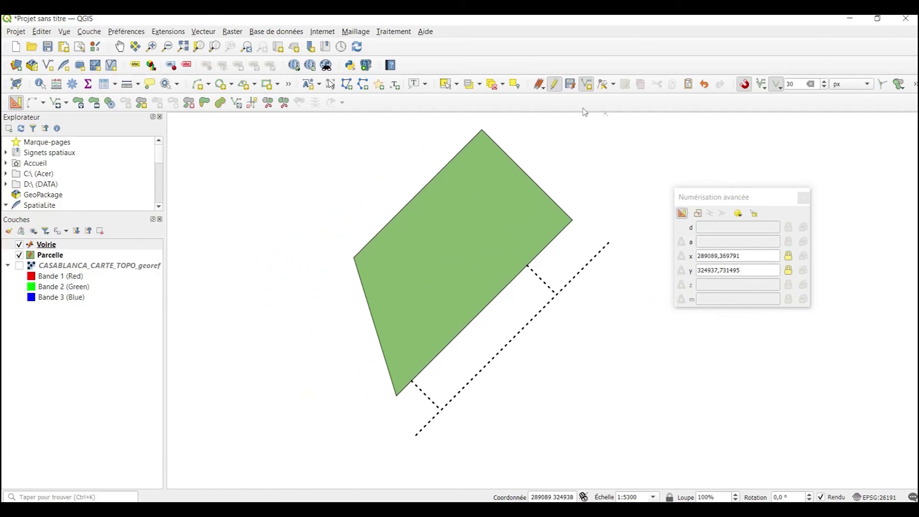
pyautogui.click(554, 85)
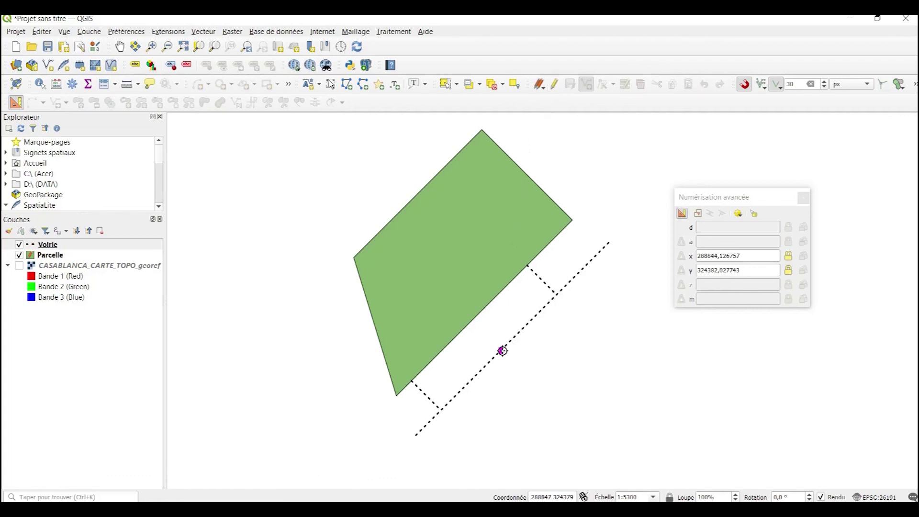
# Step: Examine the digitized parcel and its road lines, first among all the other parcels and again close up
pyautogui.scroll(1, 502, 354)
pyautogui.scroll(-2, 502, 352)
pyautogui.scroll(-1, 502, 351)
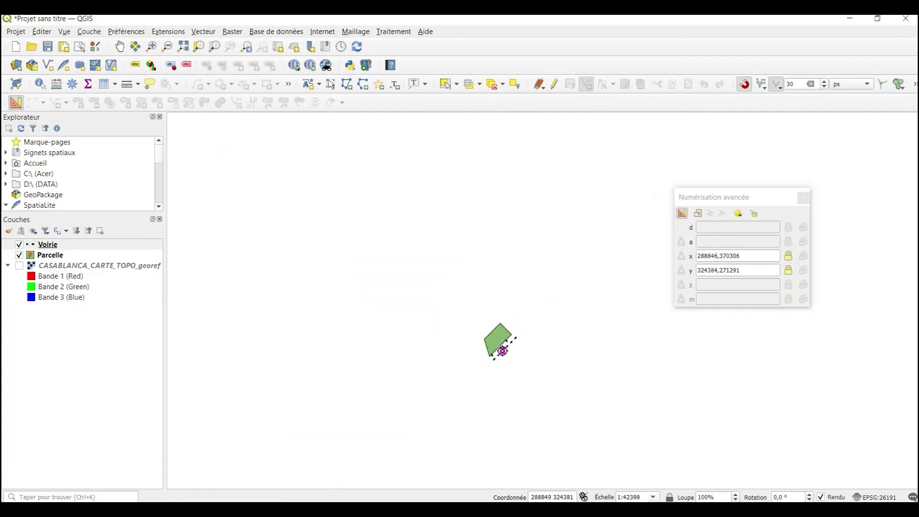
pyautogui.scroll(-2, 502, 351)
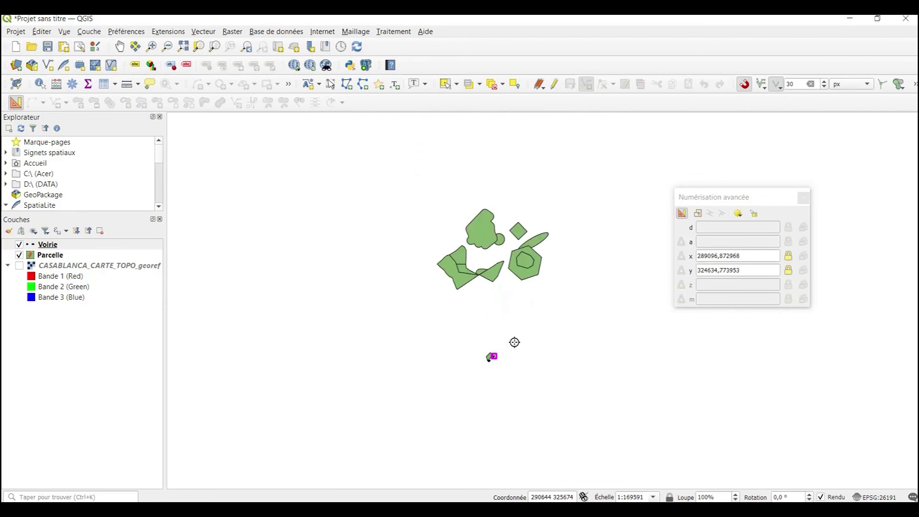
pyautogui.scroll(1, 491, 358)
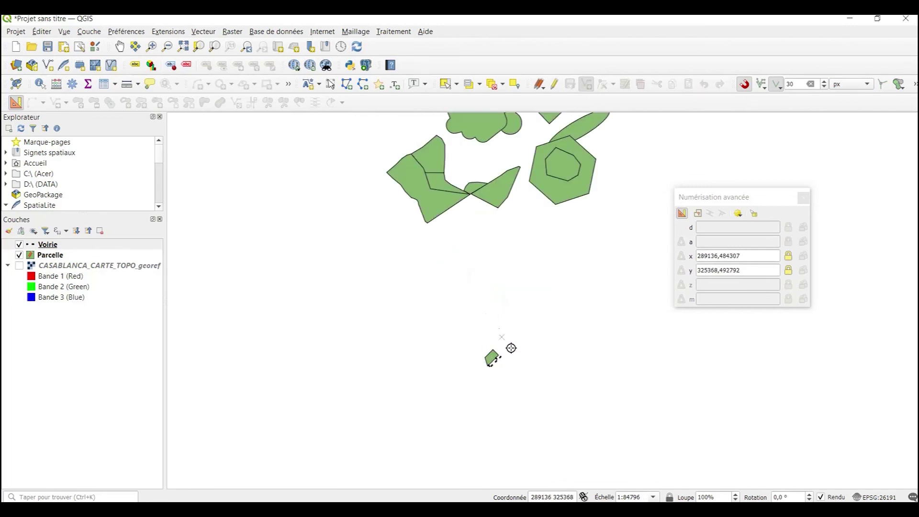
pyautogui.scroll(2, 499, 333)
pyautogui.moveTo(435, 388); pyautogui.dragTo(466, 326)
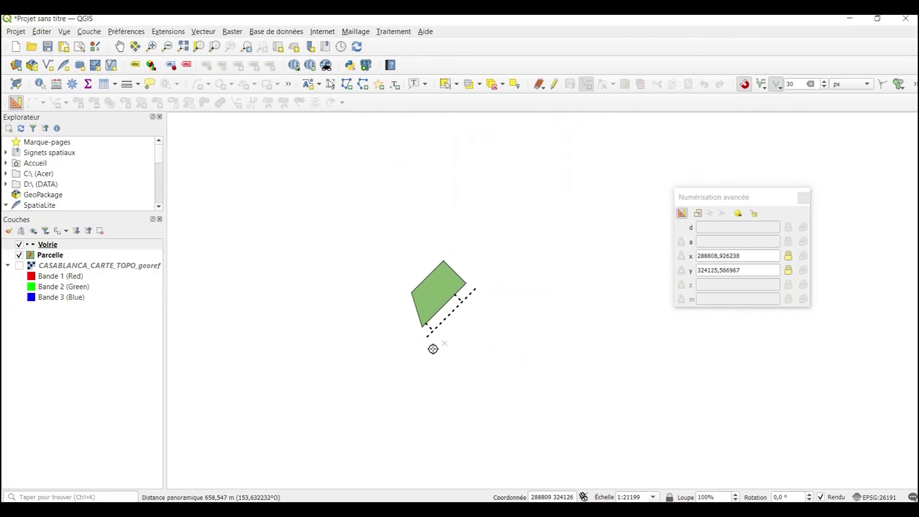
pyautogui.scroll(1, 432, 349)
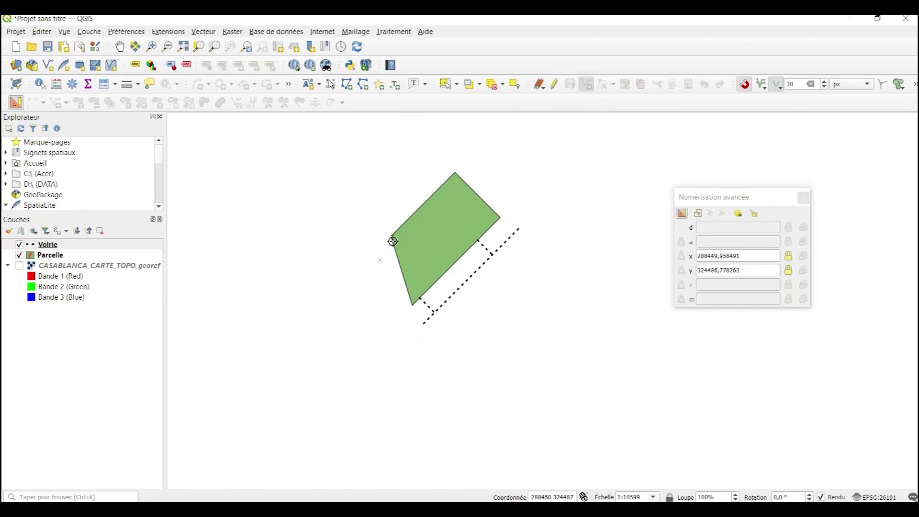
pyautogui.scroll(1, 435, 144)
pyautogui.moveTo(545, 246); pyautogui.dragTo(569, 194)
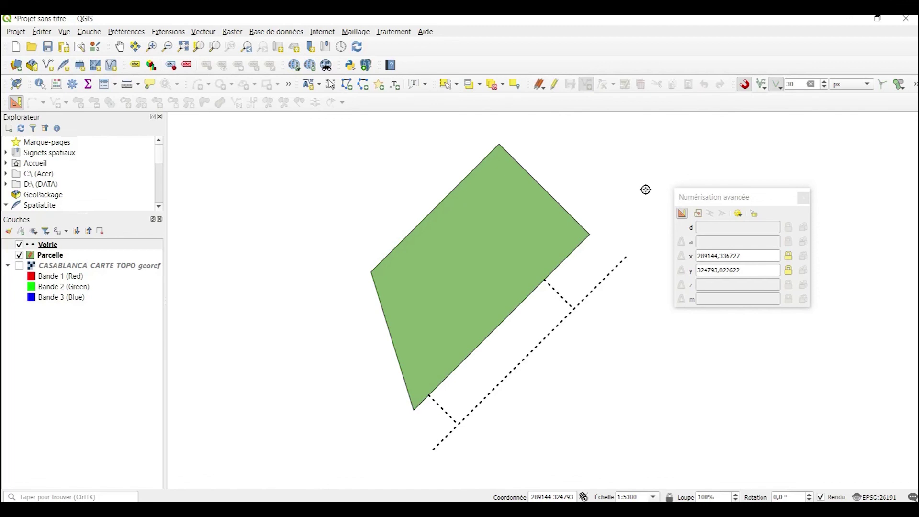
pyautogui.moveTo(708, 201); pyautogui.dragTo(735, 172)
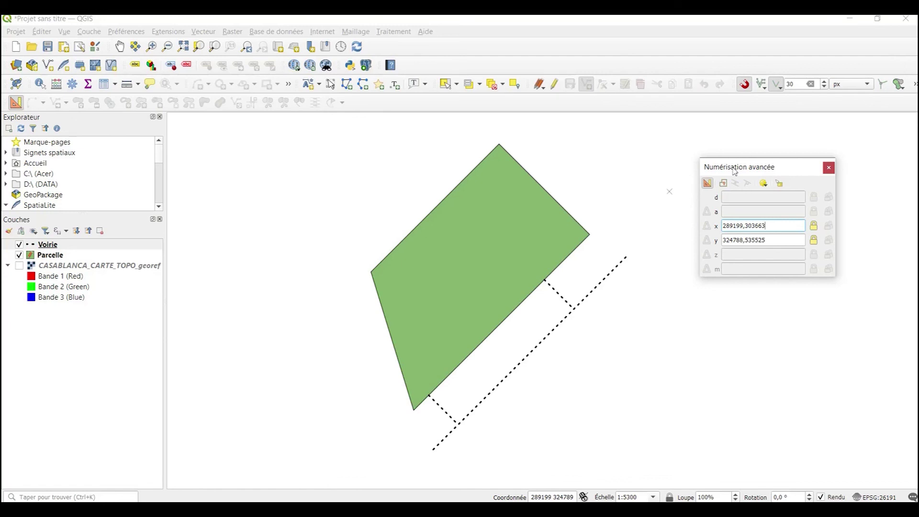
pyautogui.click(776, 510)
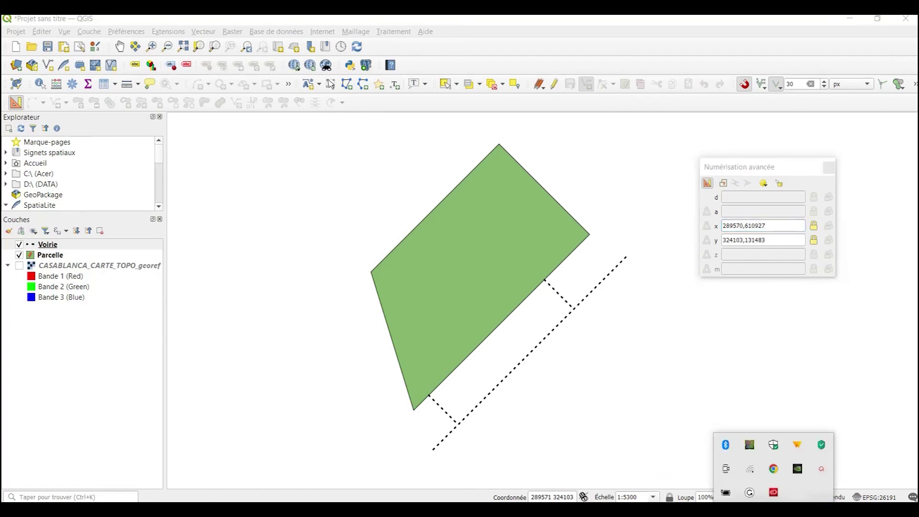
pyautogui.click(728, 448)
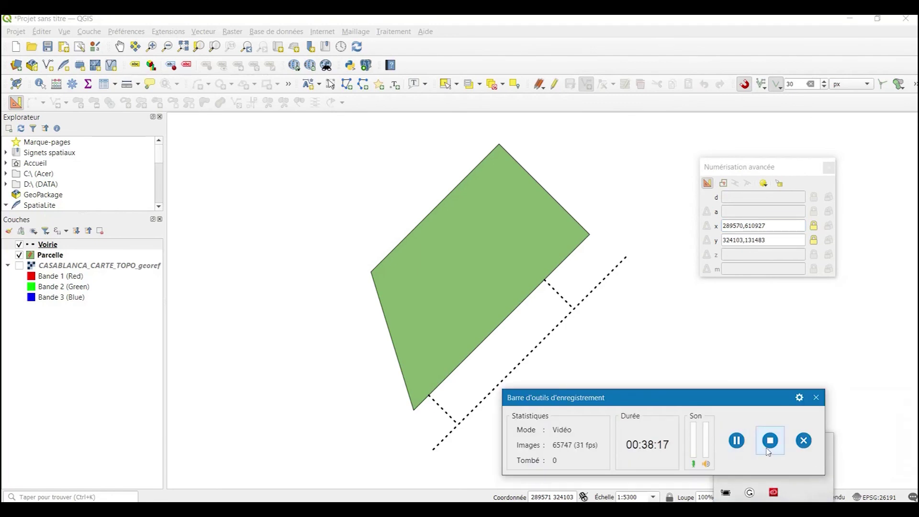